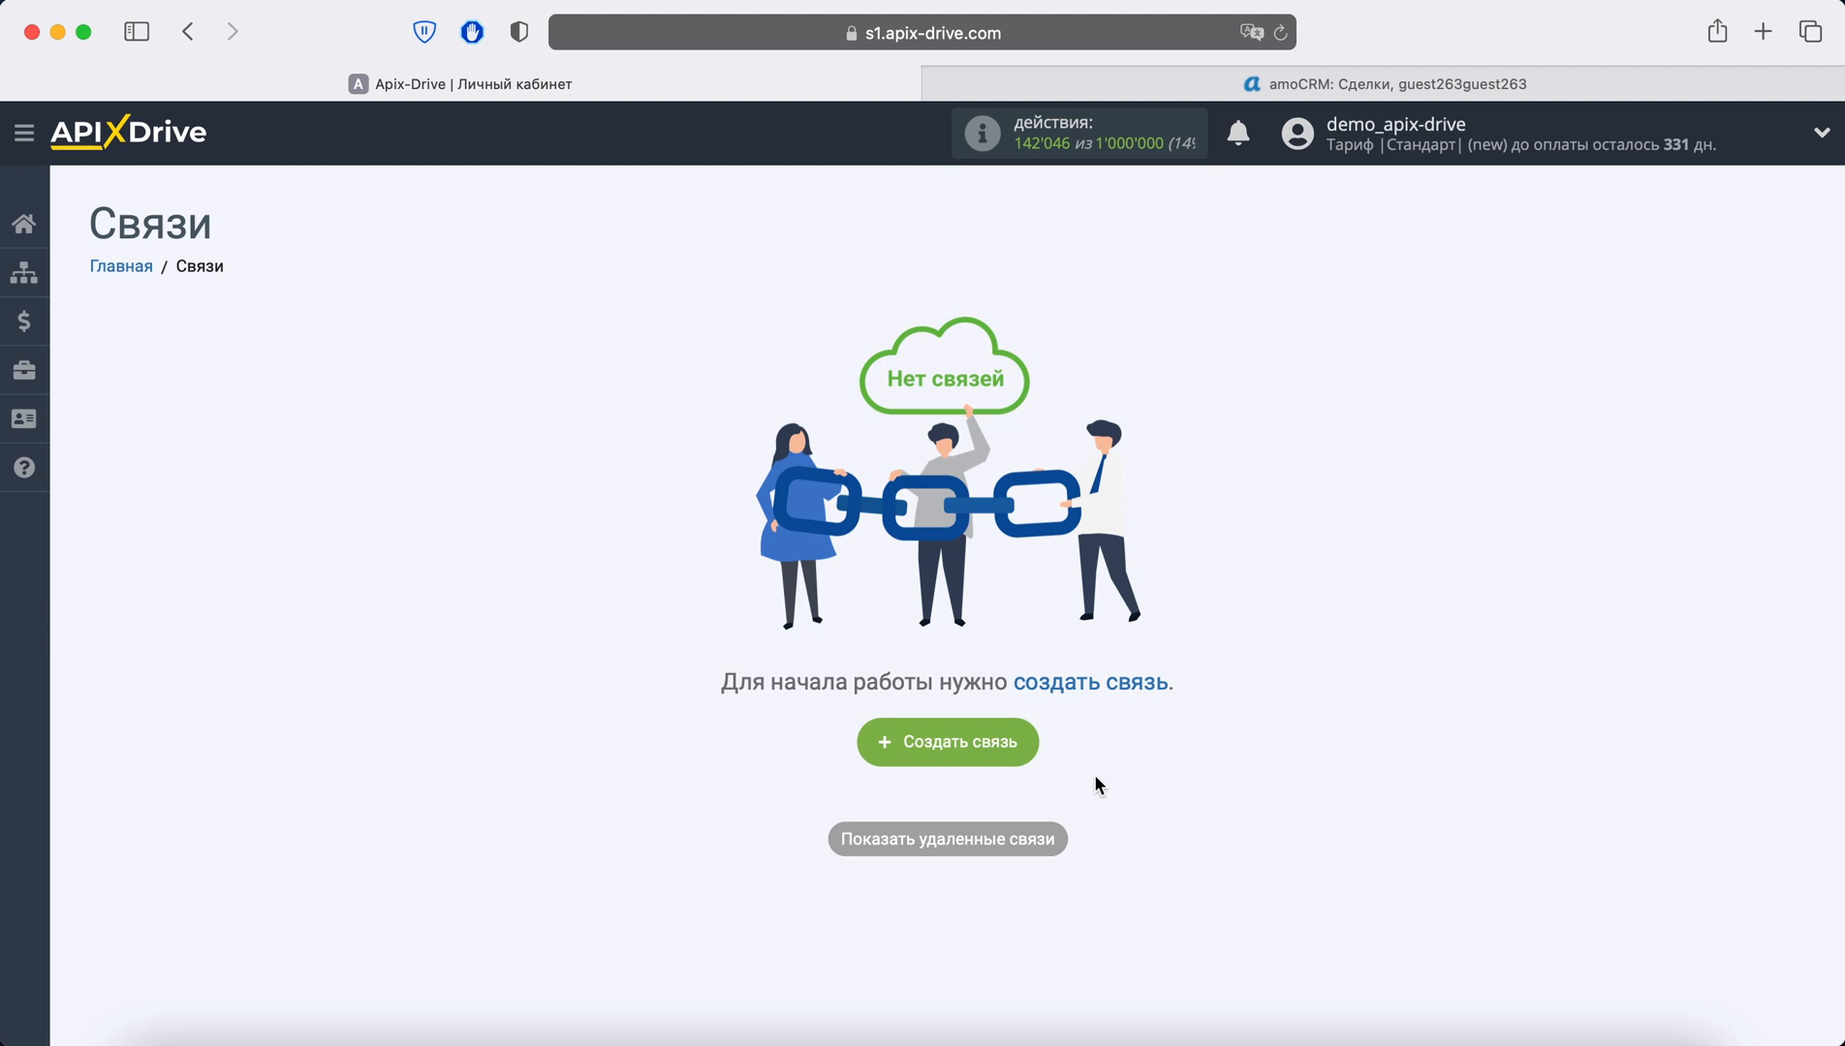
Create a new connection and choose AmoCRM as its data source system
left_click(992, 742)
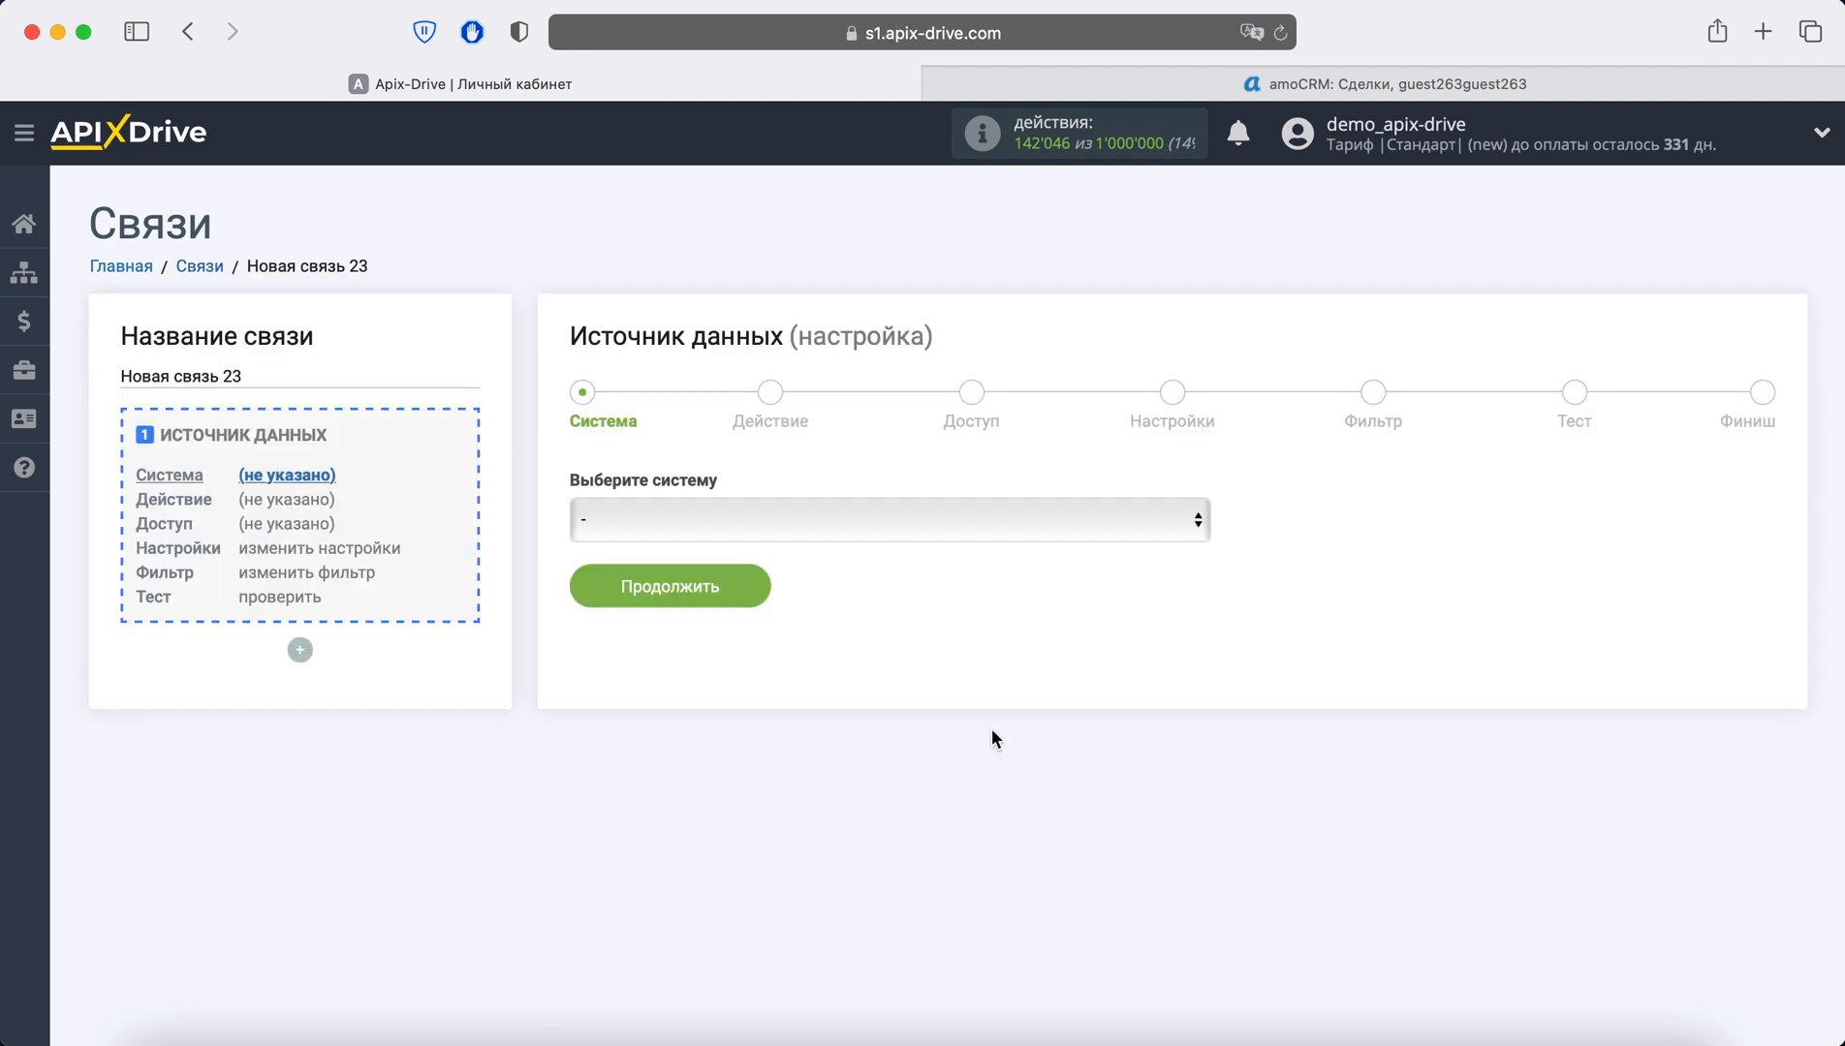
left_click(923, 519)
left_click(819, 652)
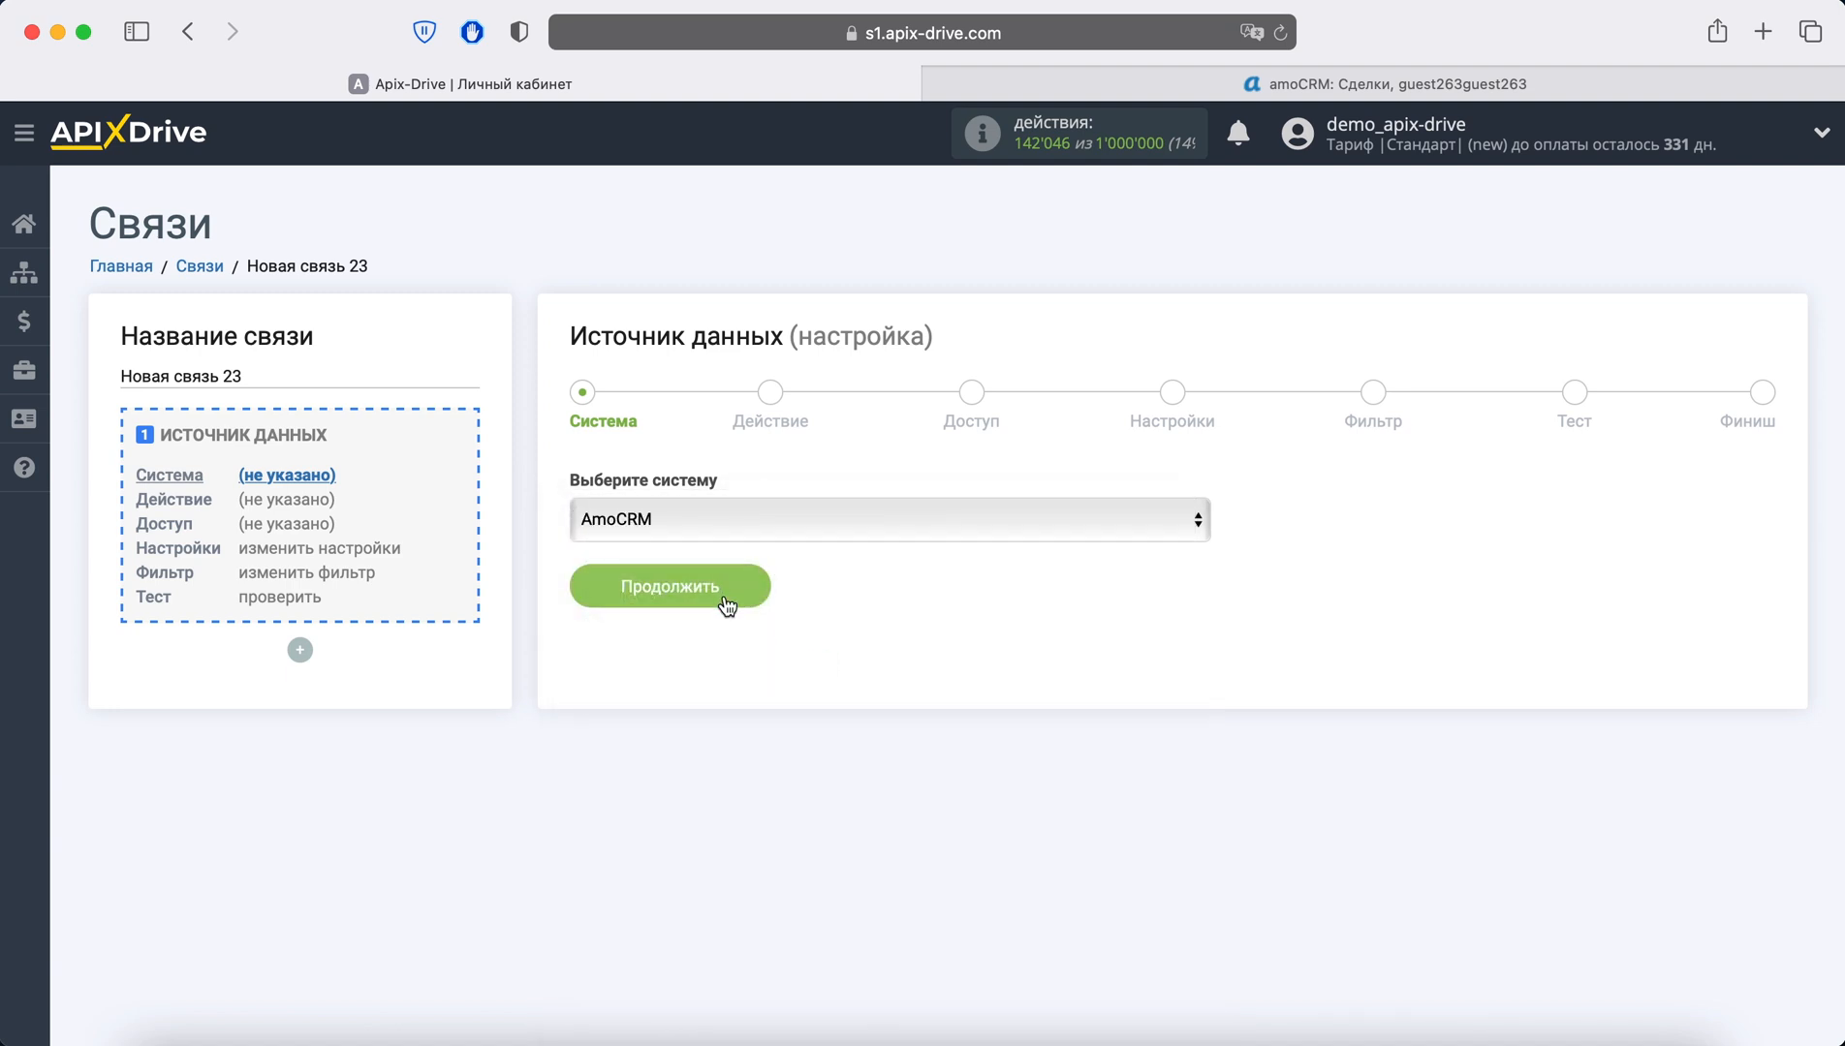
left_click(725, 595)
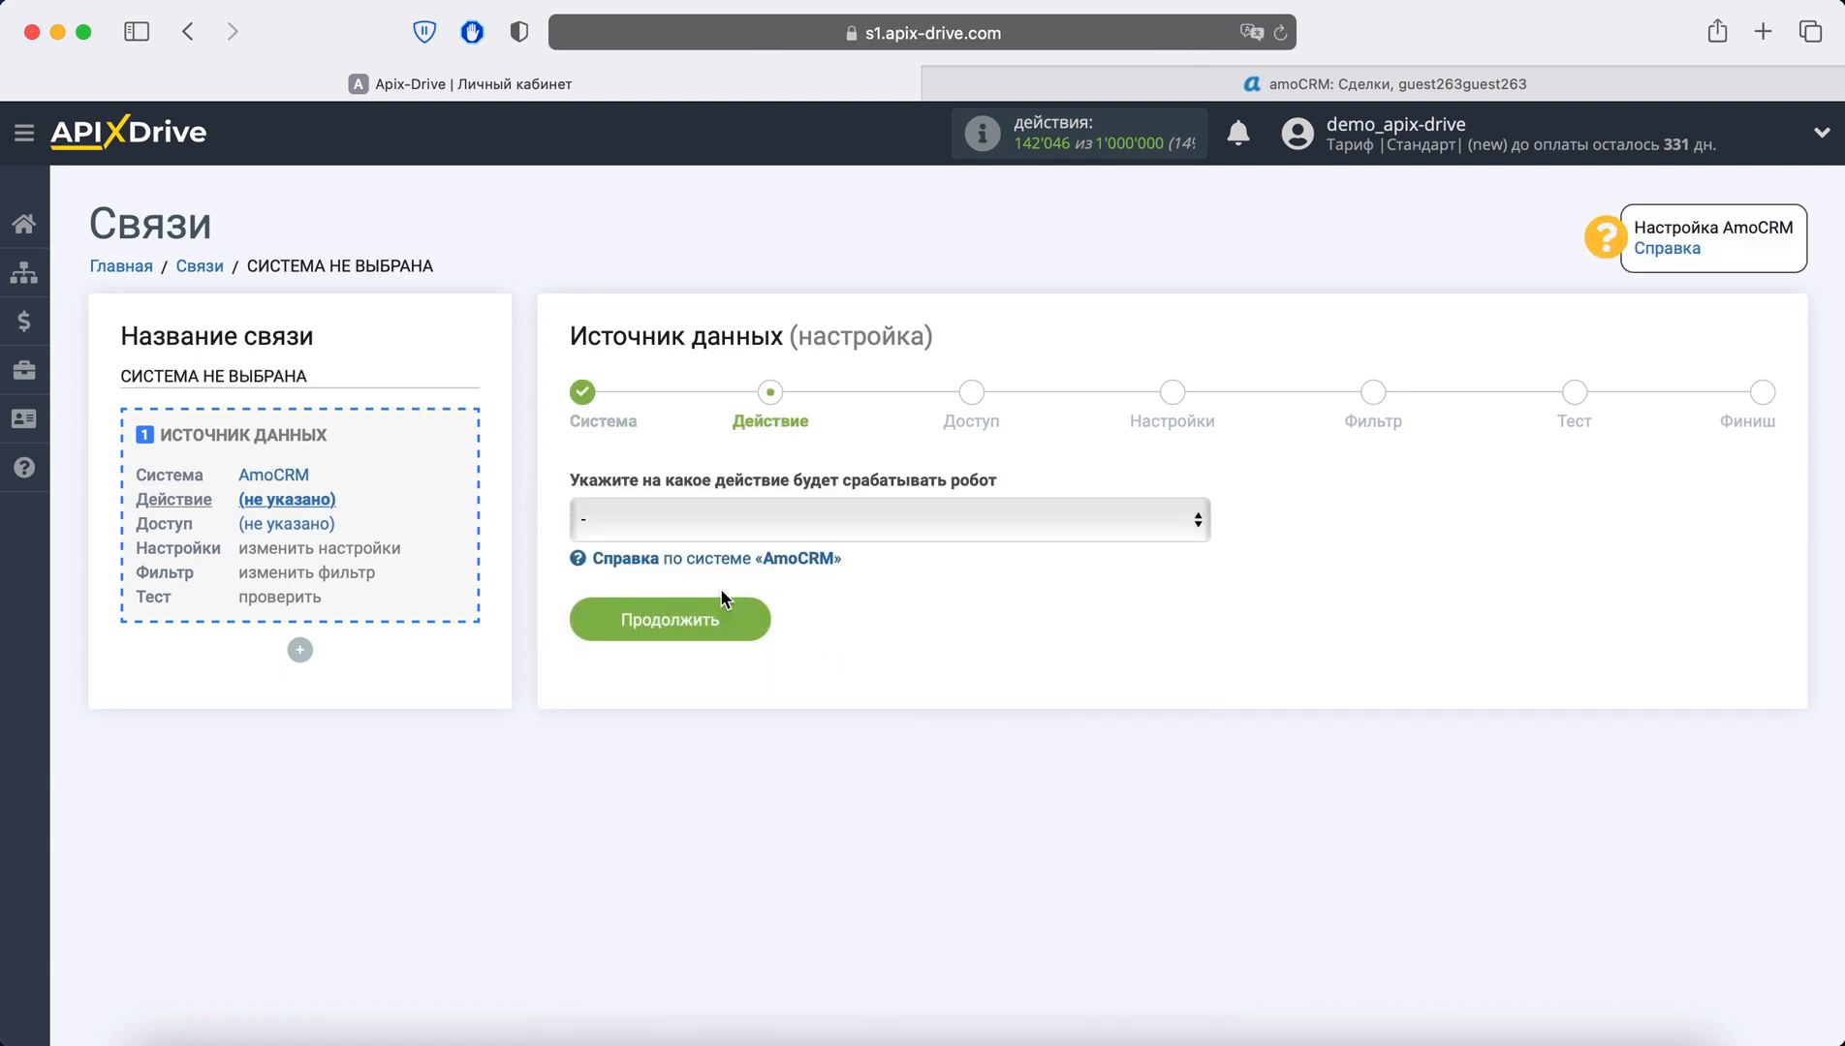
Set the AmoCRM source action to "Загрузить СДЕЛКИ по статусу (новые)"
left_click(915, 522)
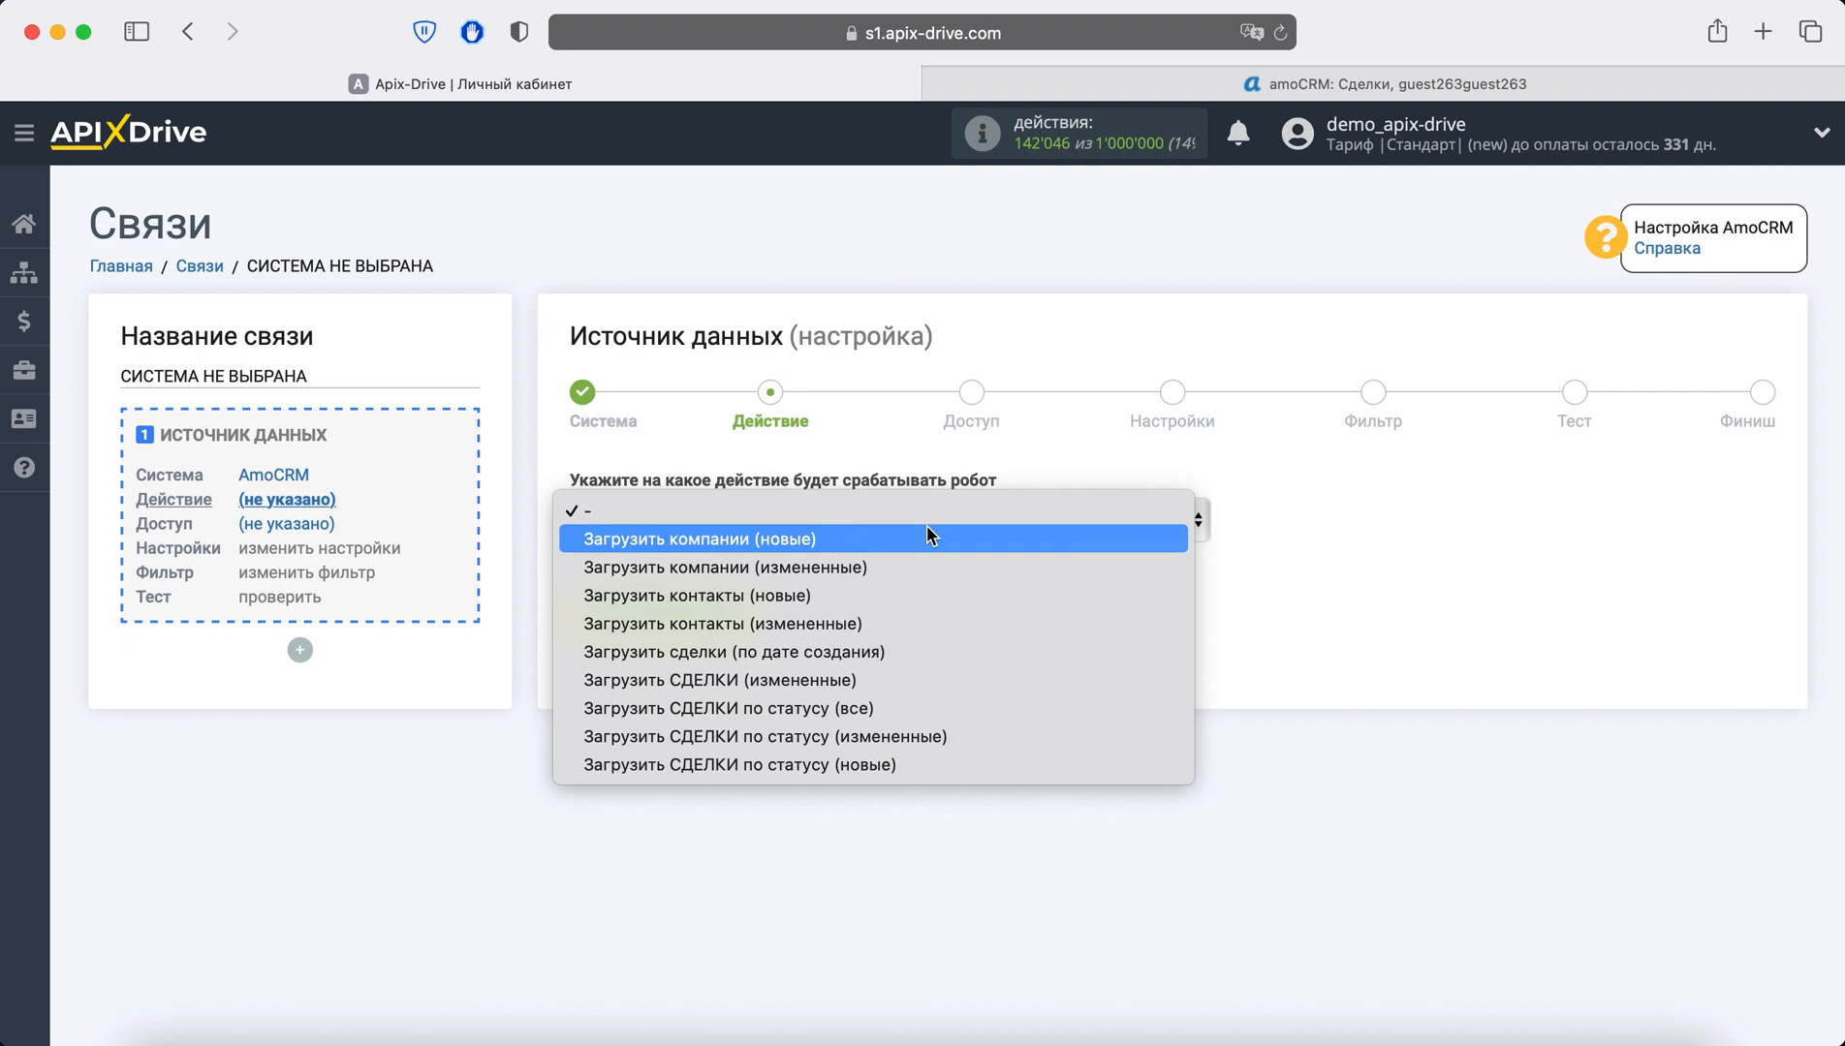
left_click(956, 764)
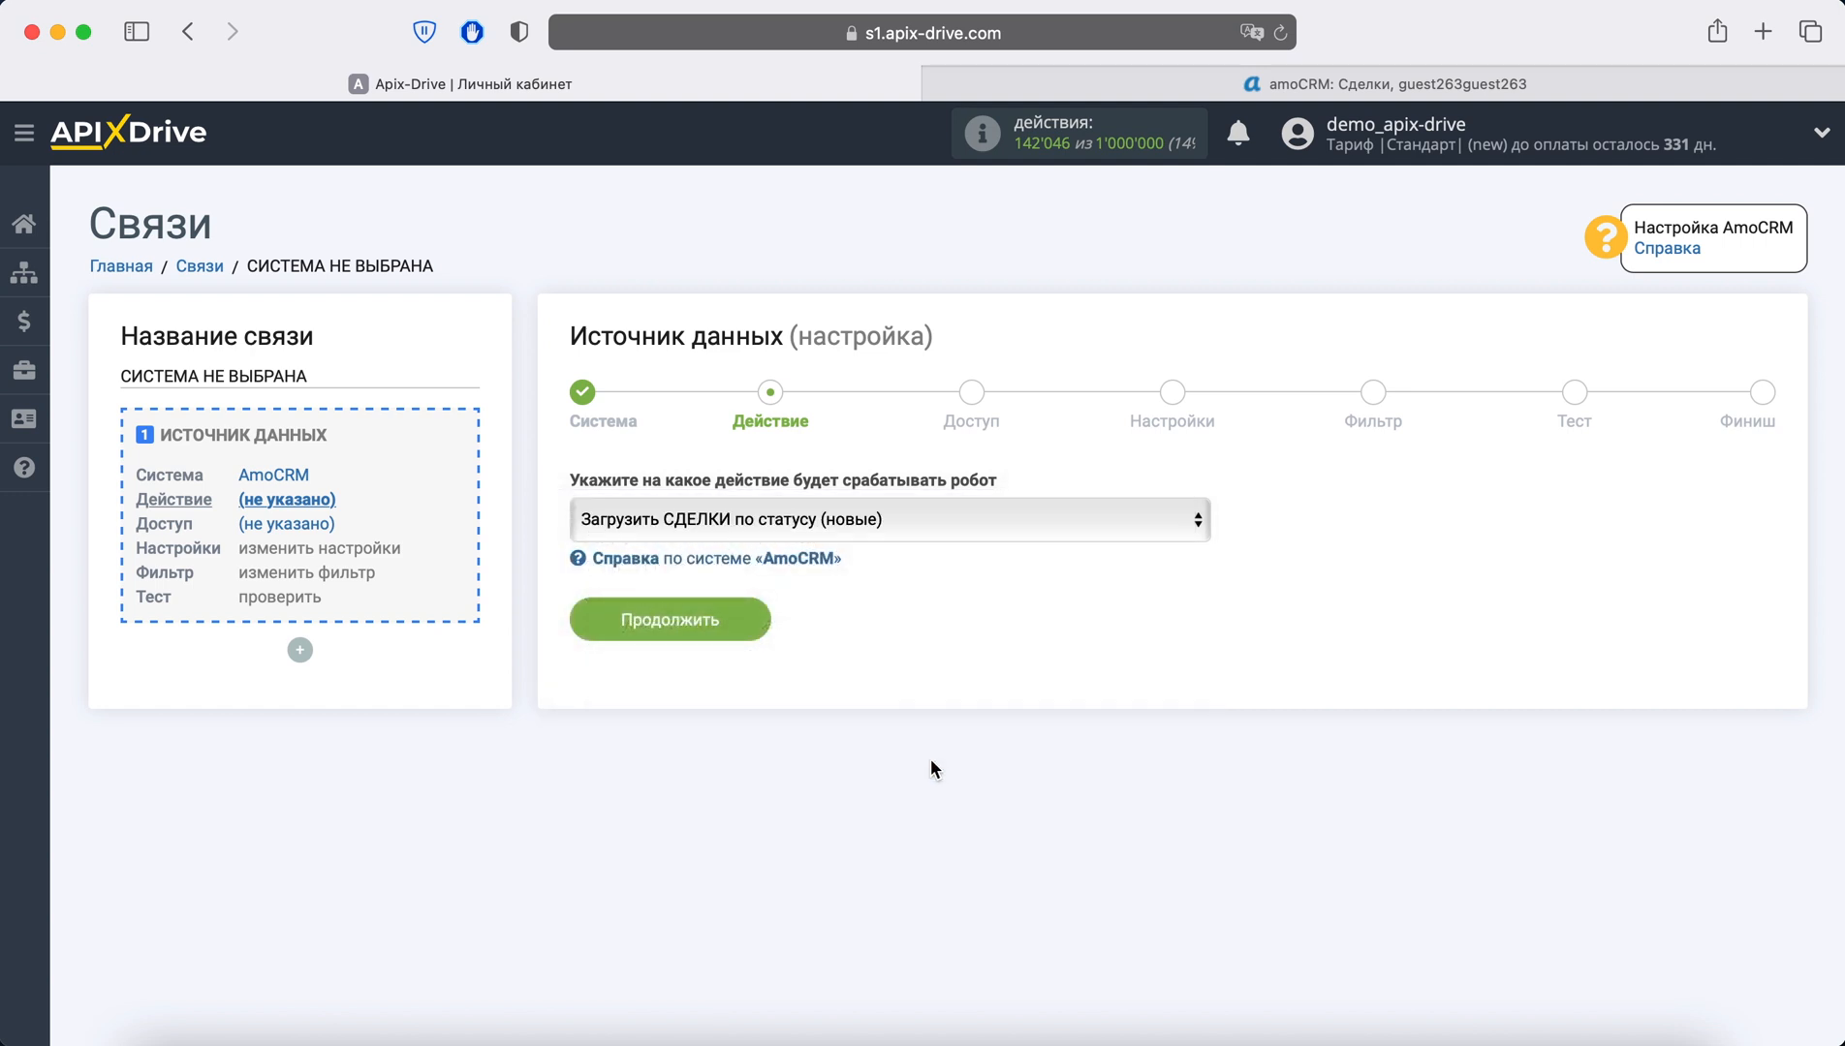
left_click(730, 618)
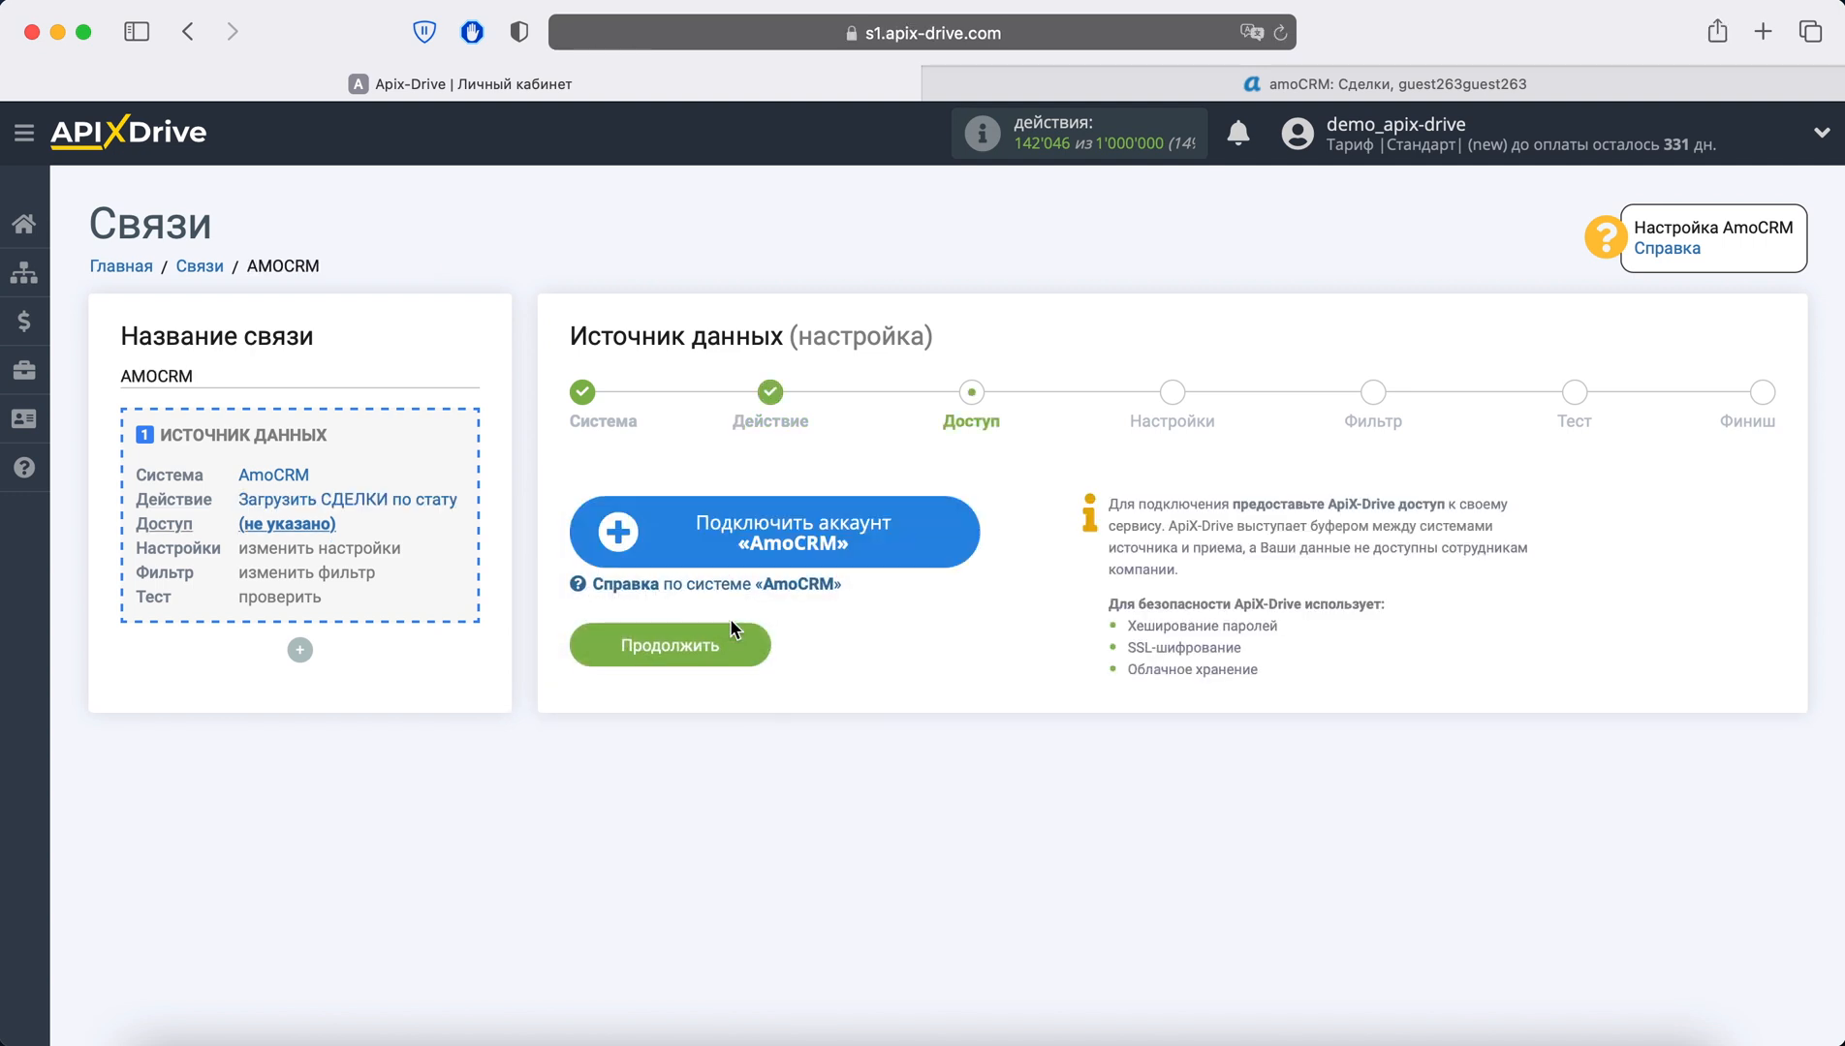
Connect the AmoCRM account by signing in with its login and password, grant Apix-drive access to the account, and continue with it
left_click(732, 557)
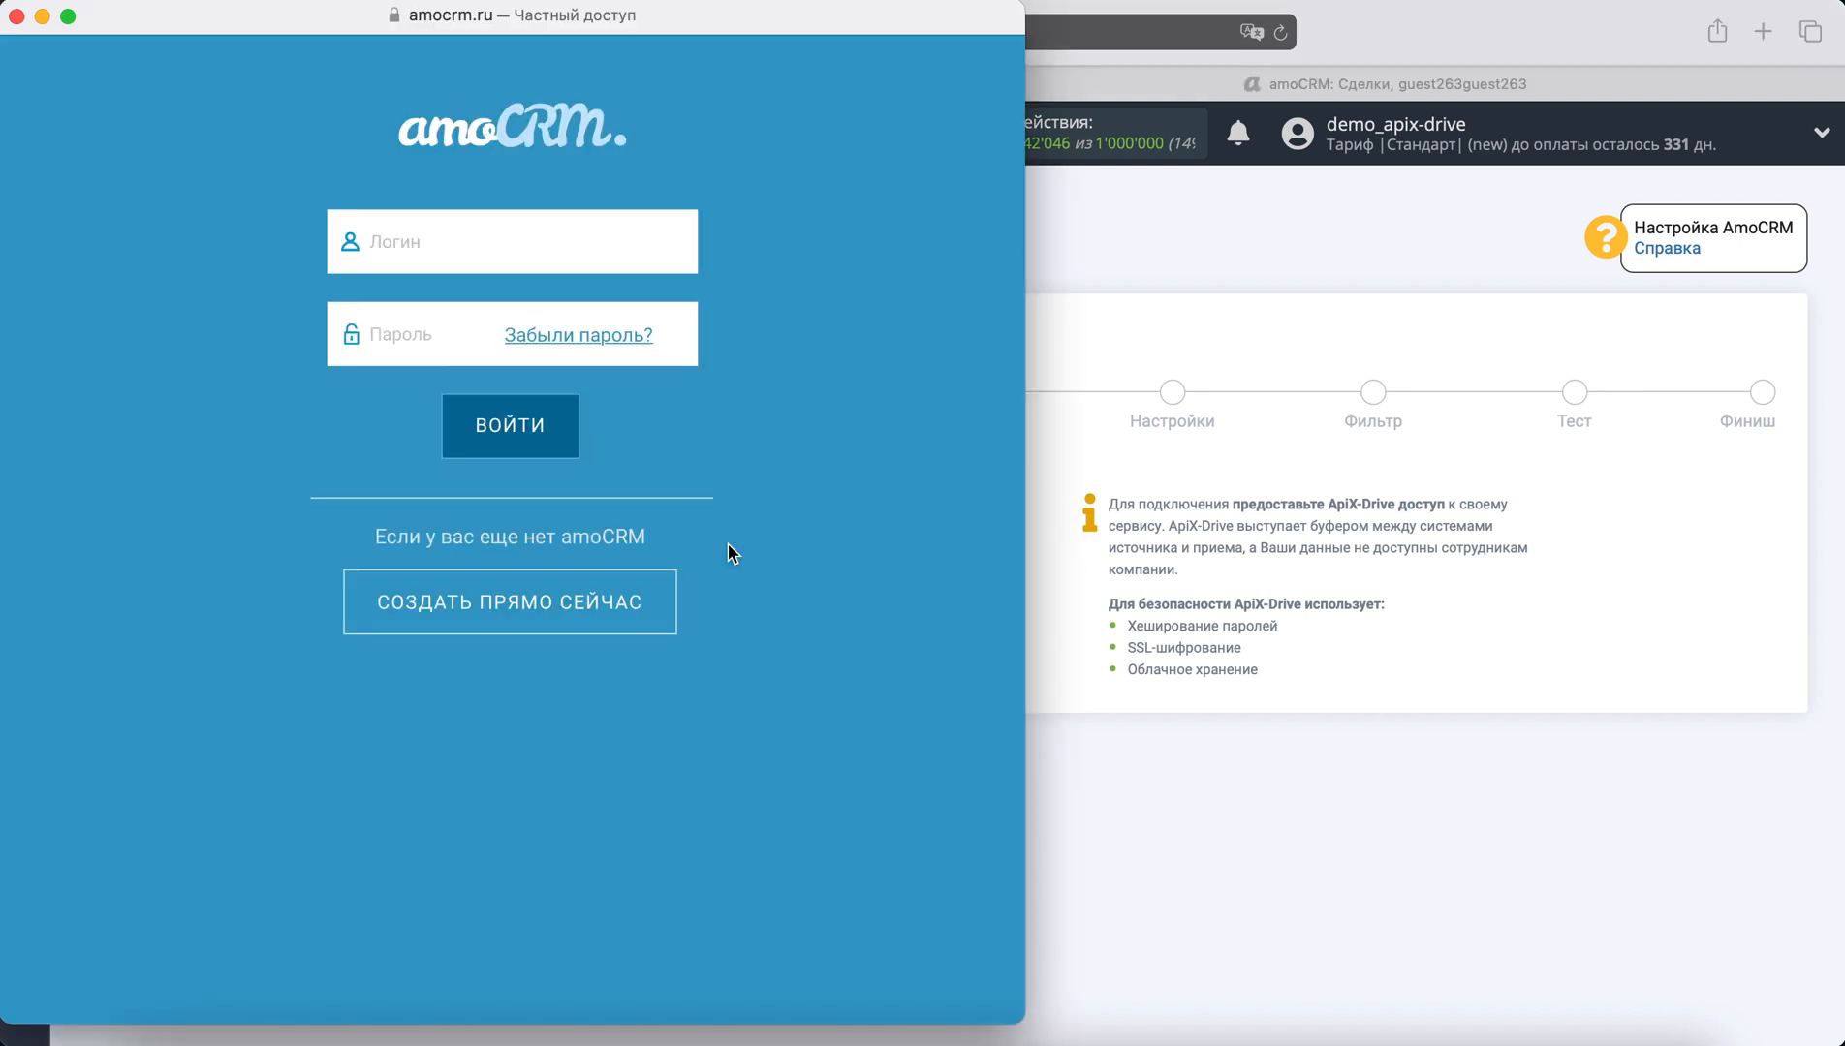
left_click(557, 322)
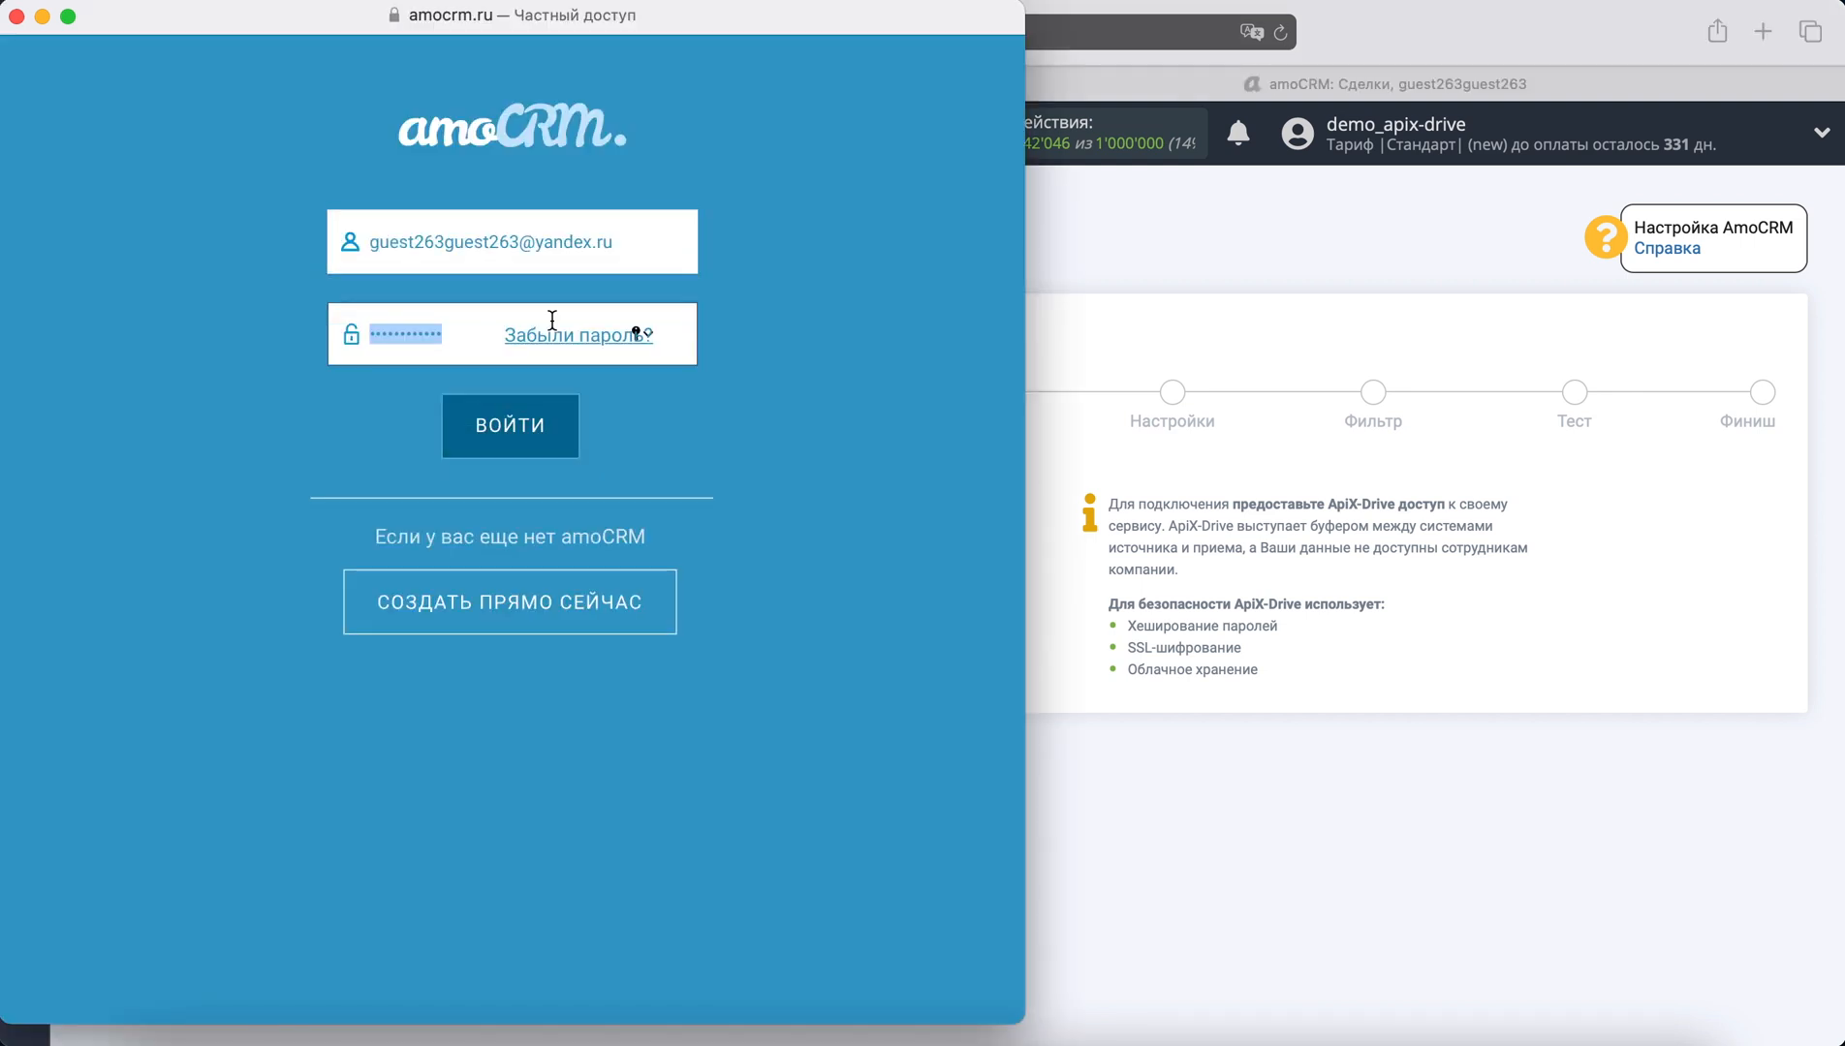
left_click(553, 430)
left_click(501, 543)
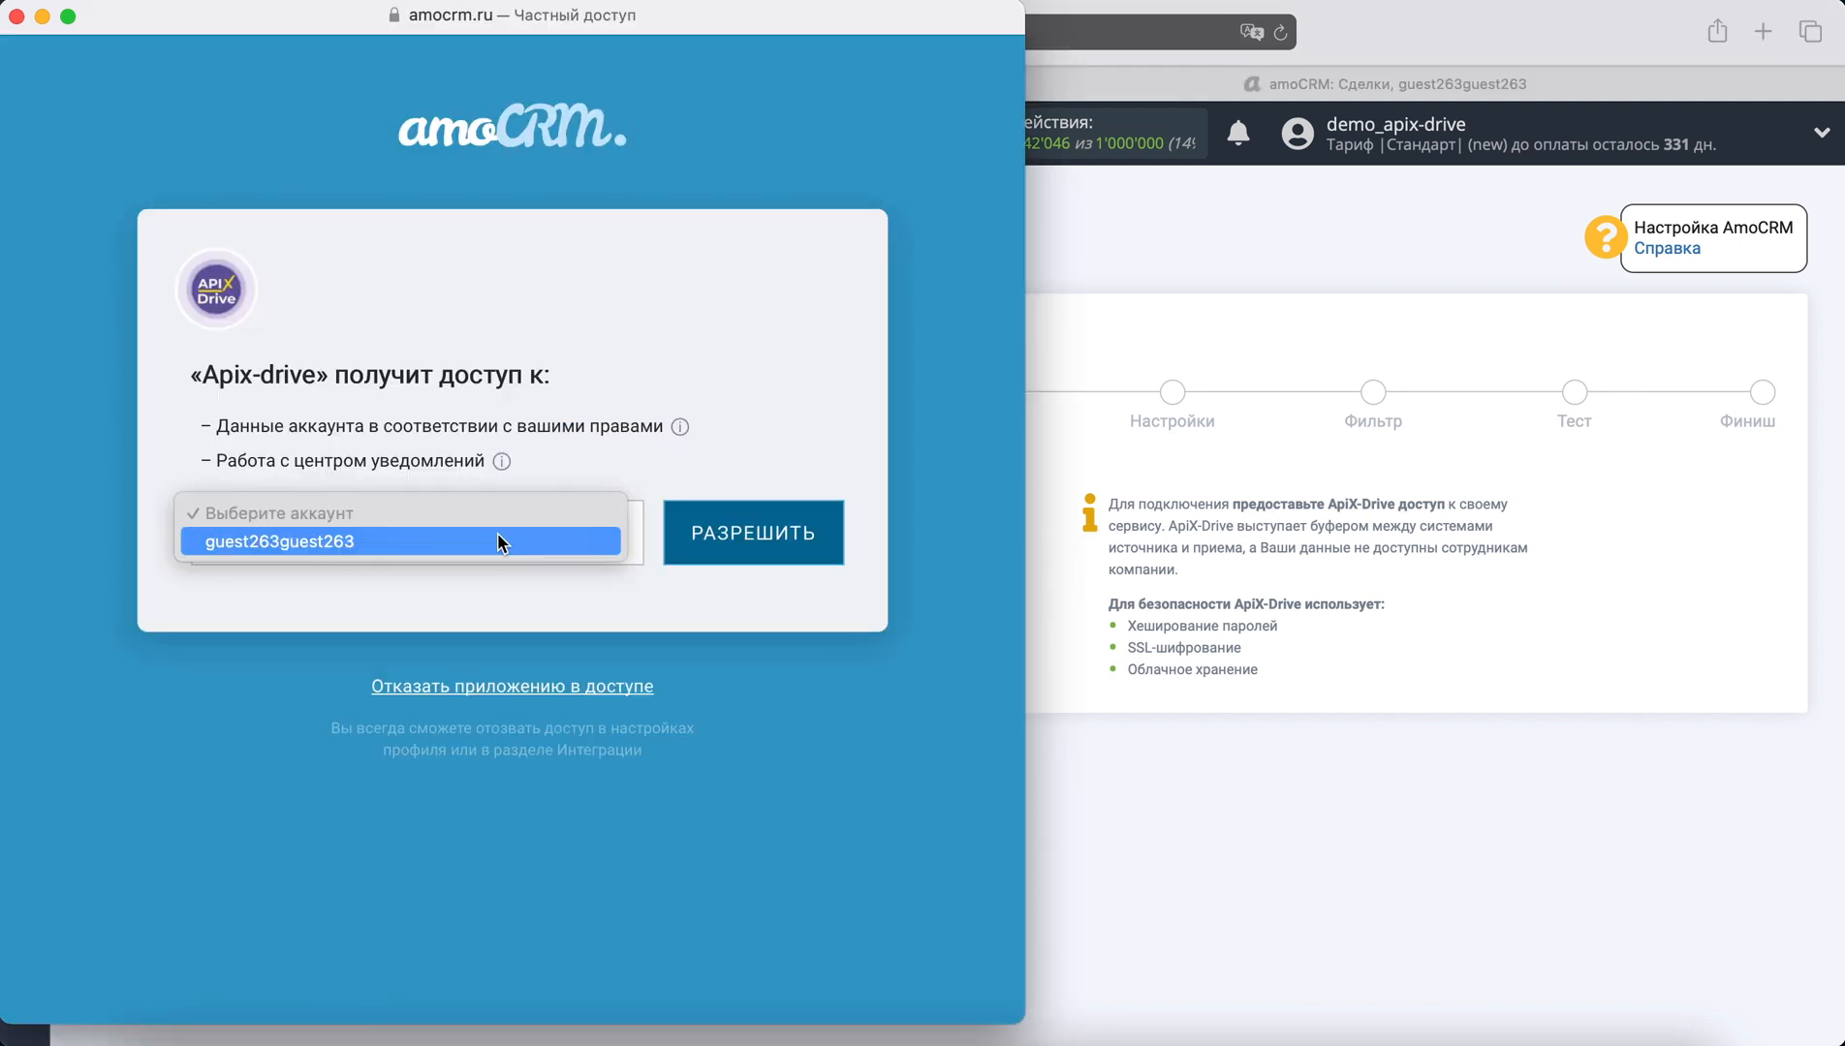
left_click(499, 539)
left_click(727, 537)
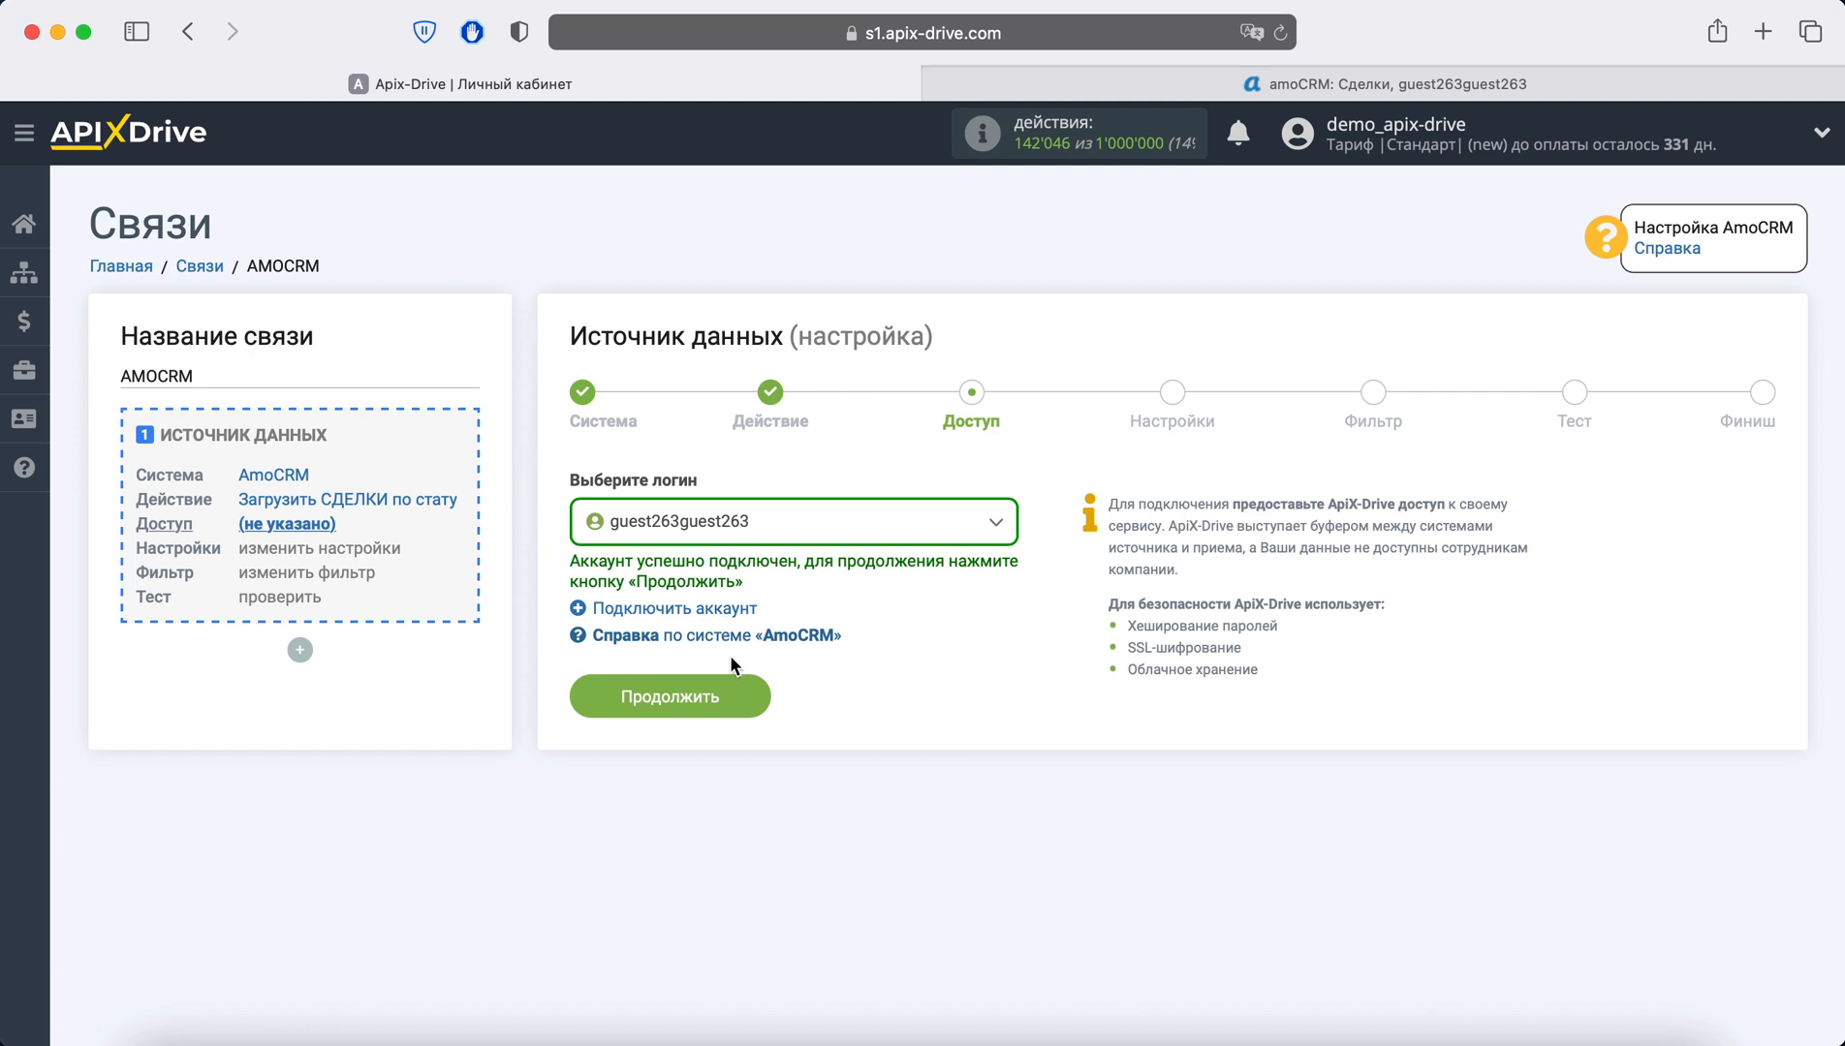
left_click(750, 691)
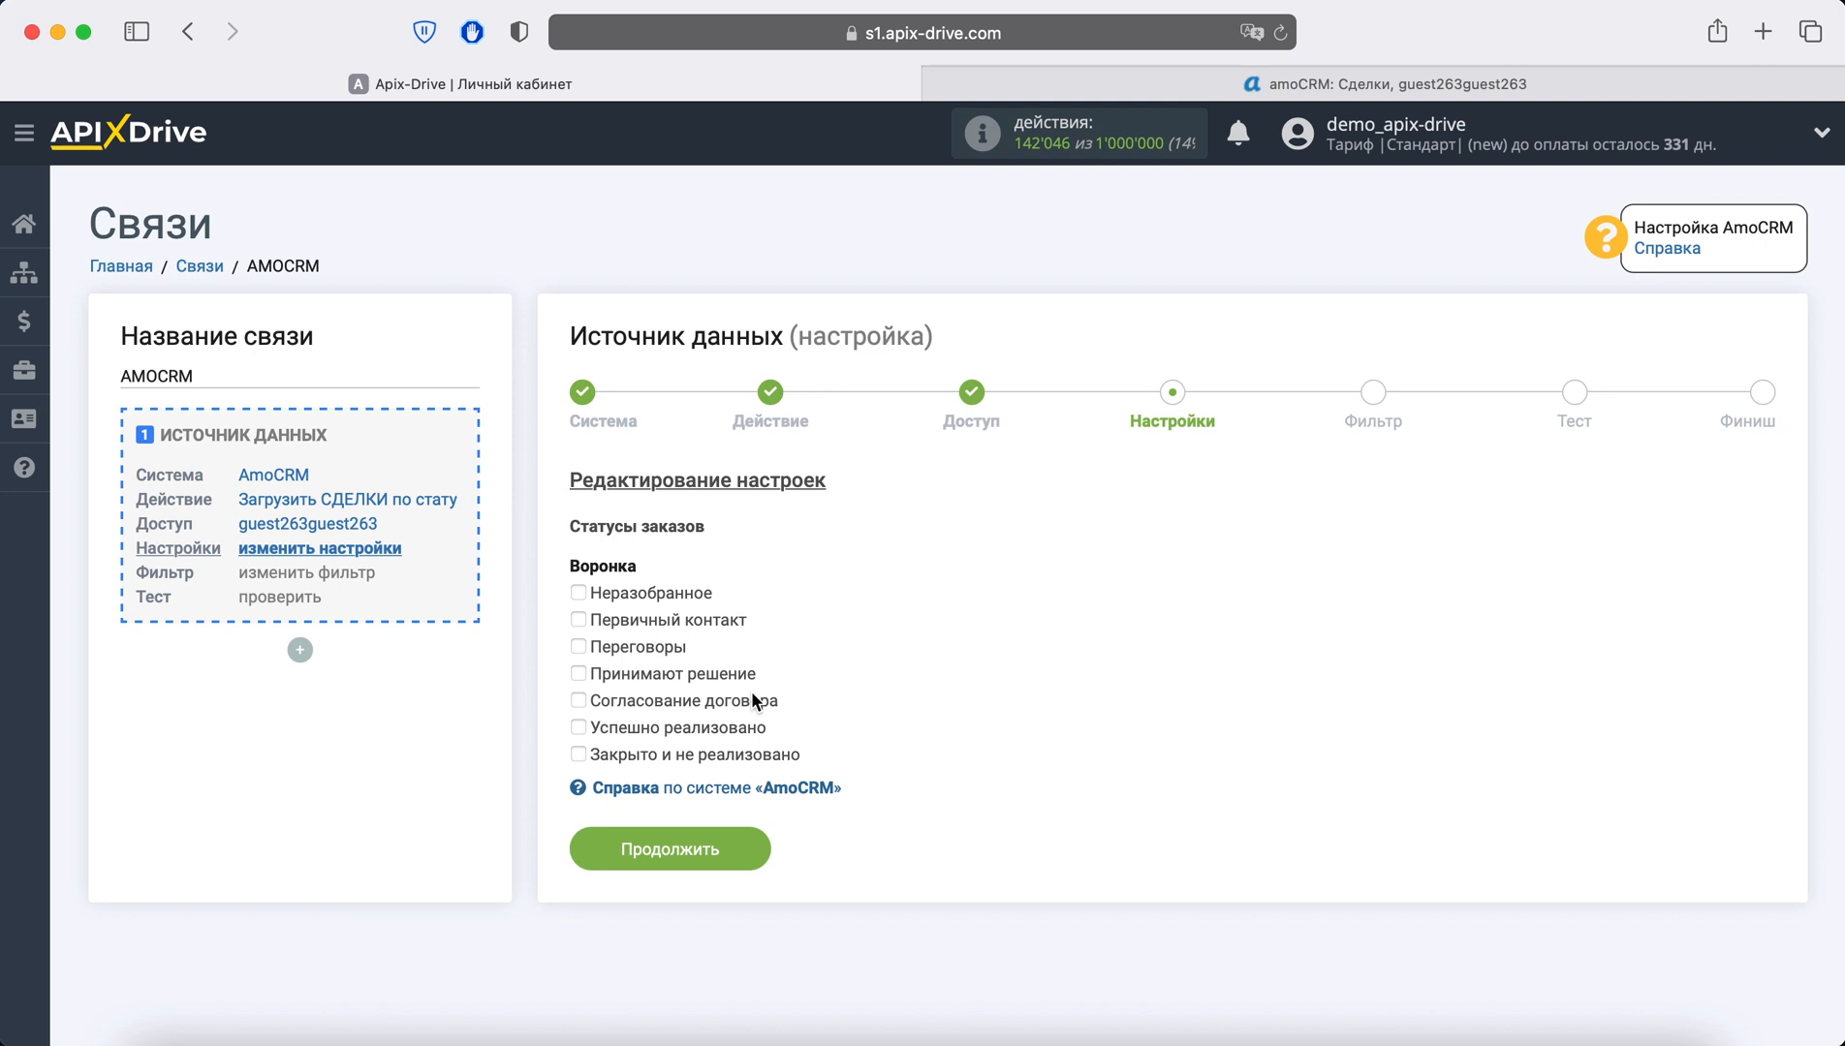
Restrict the source to deals with the status "Первичный контакт" and finish the source setup without a filter
left_click(578, 620)
left_click(729, 849)
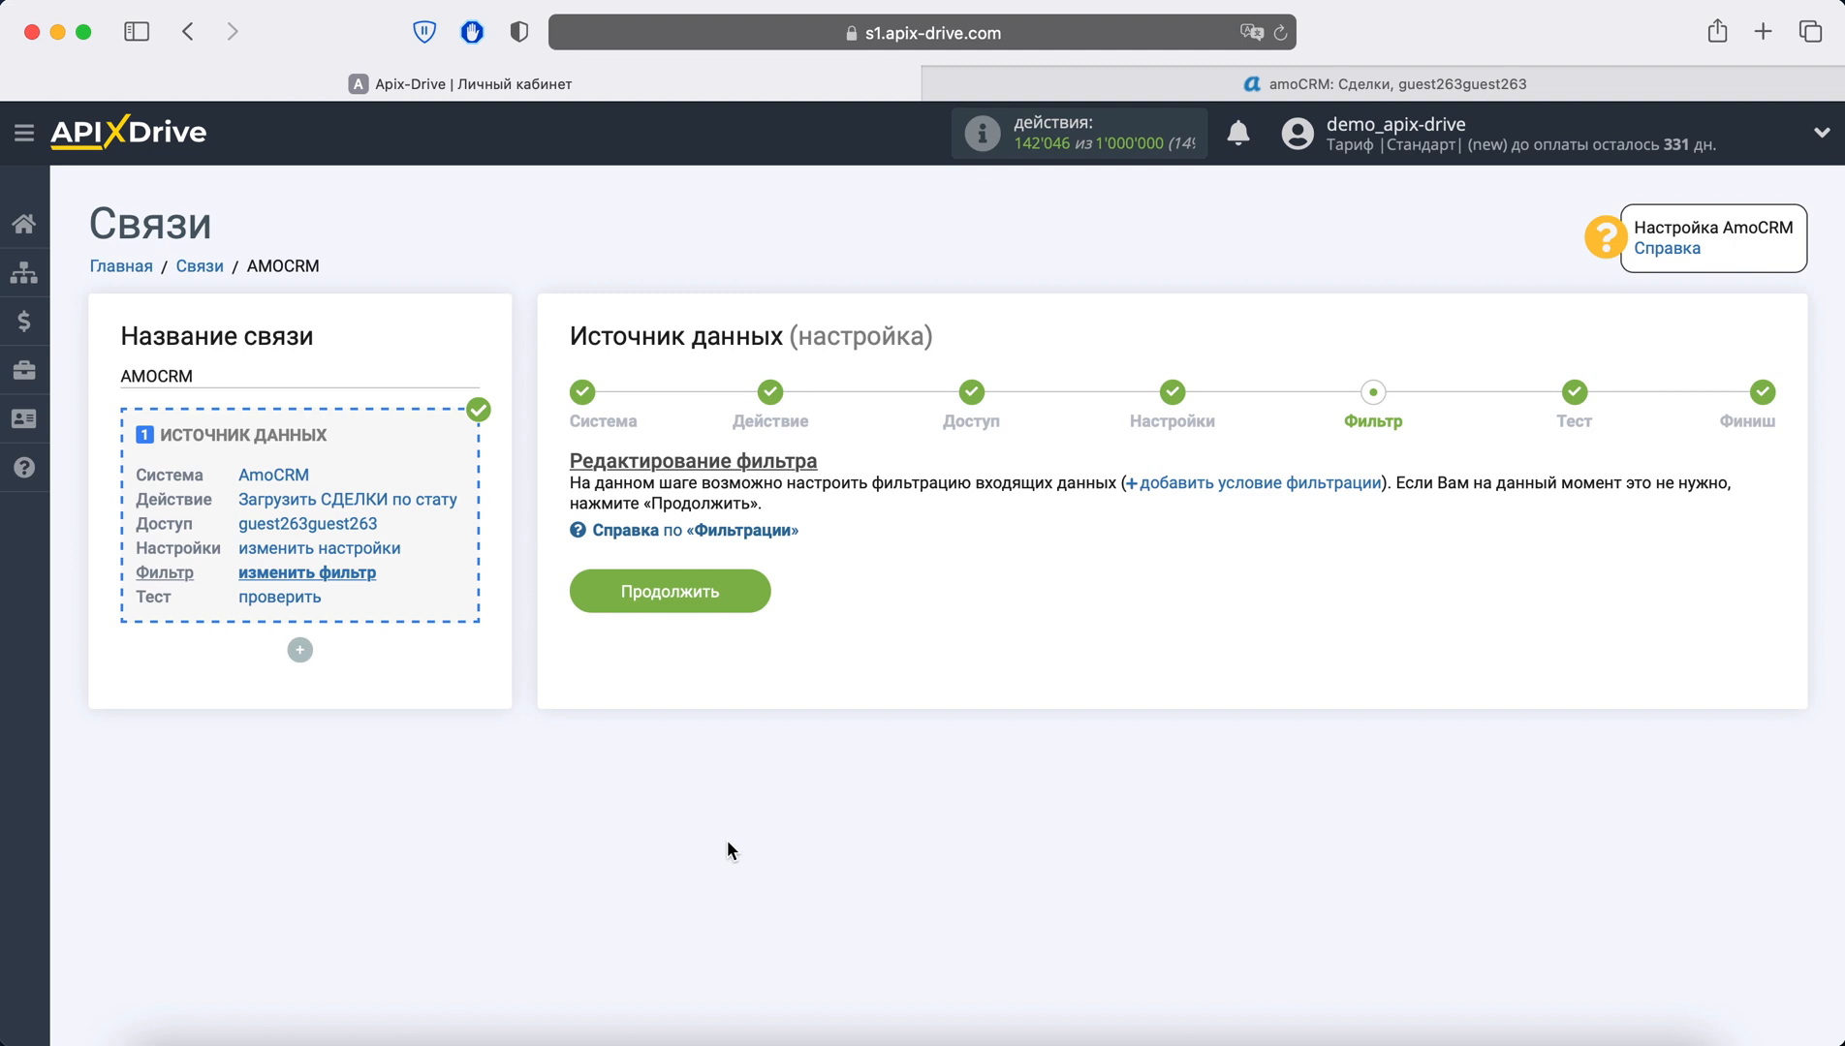
left_click(733, 604)
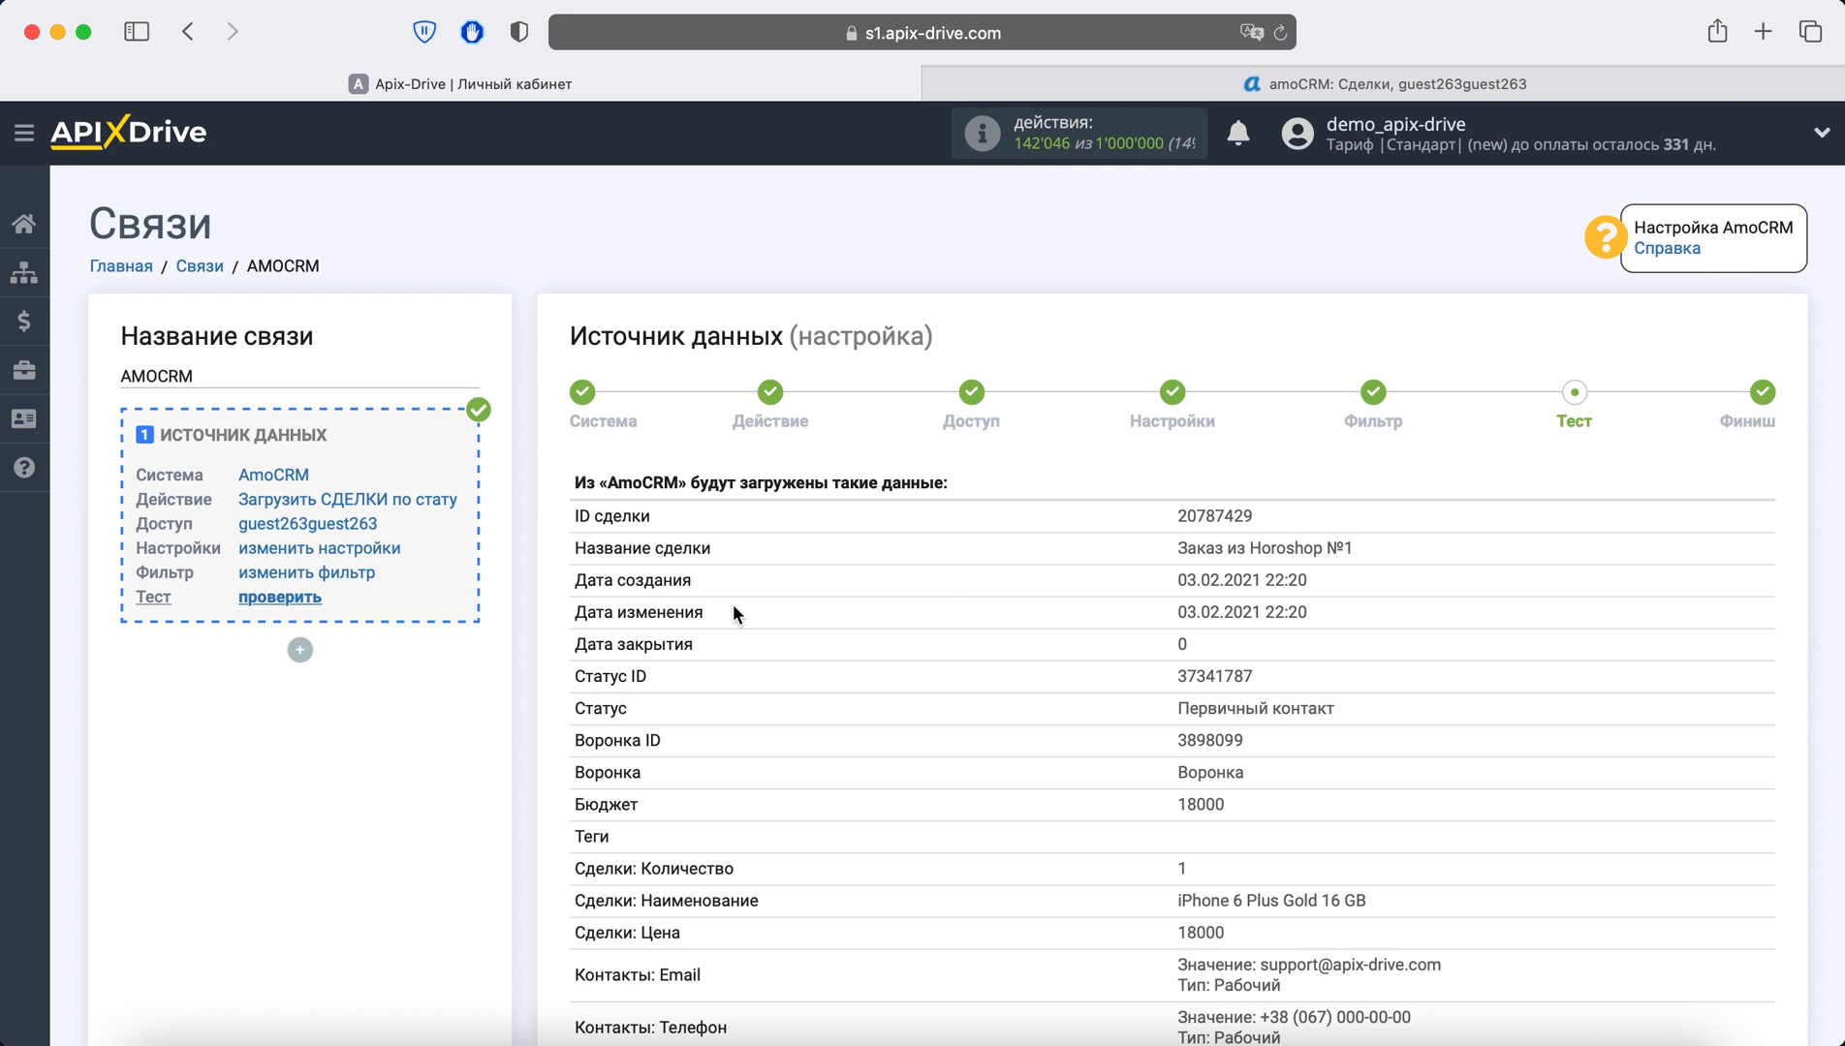
scroll(733, 614, "down", 5)
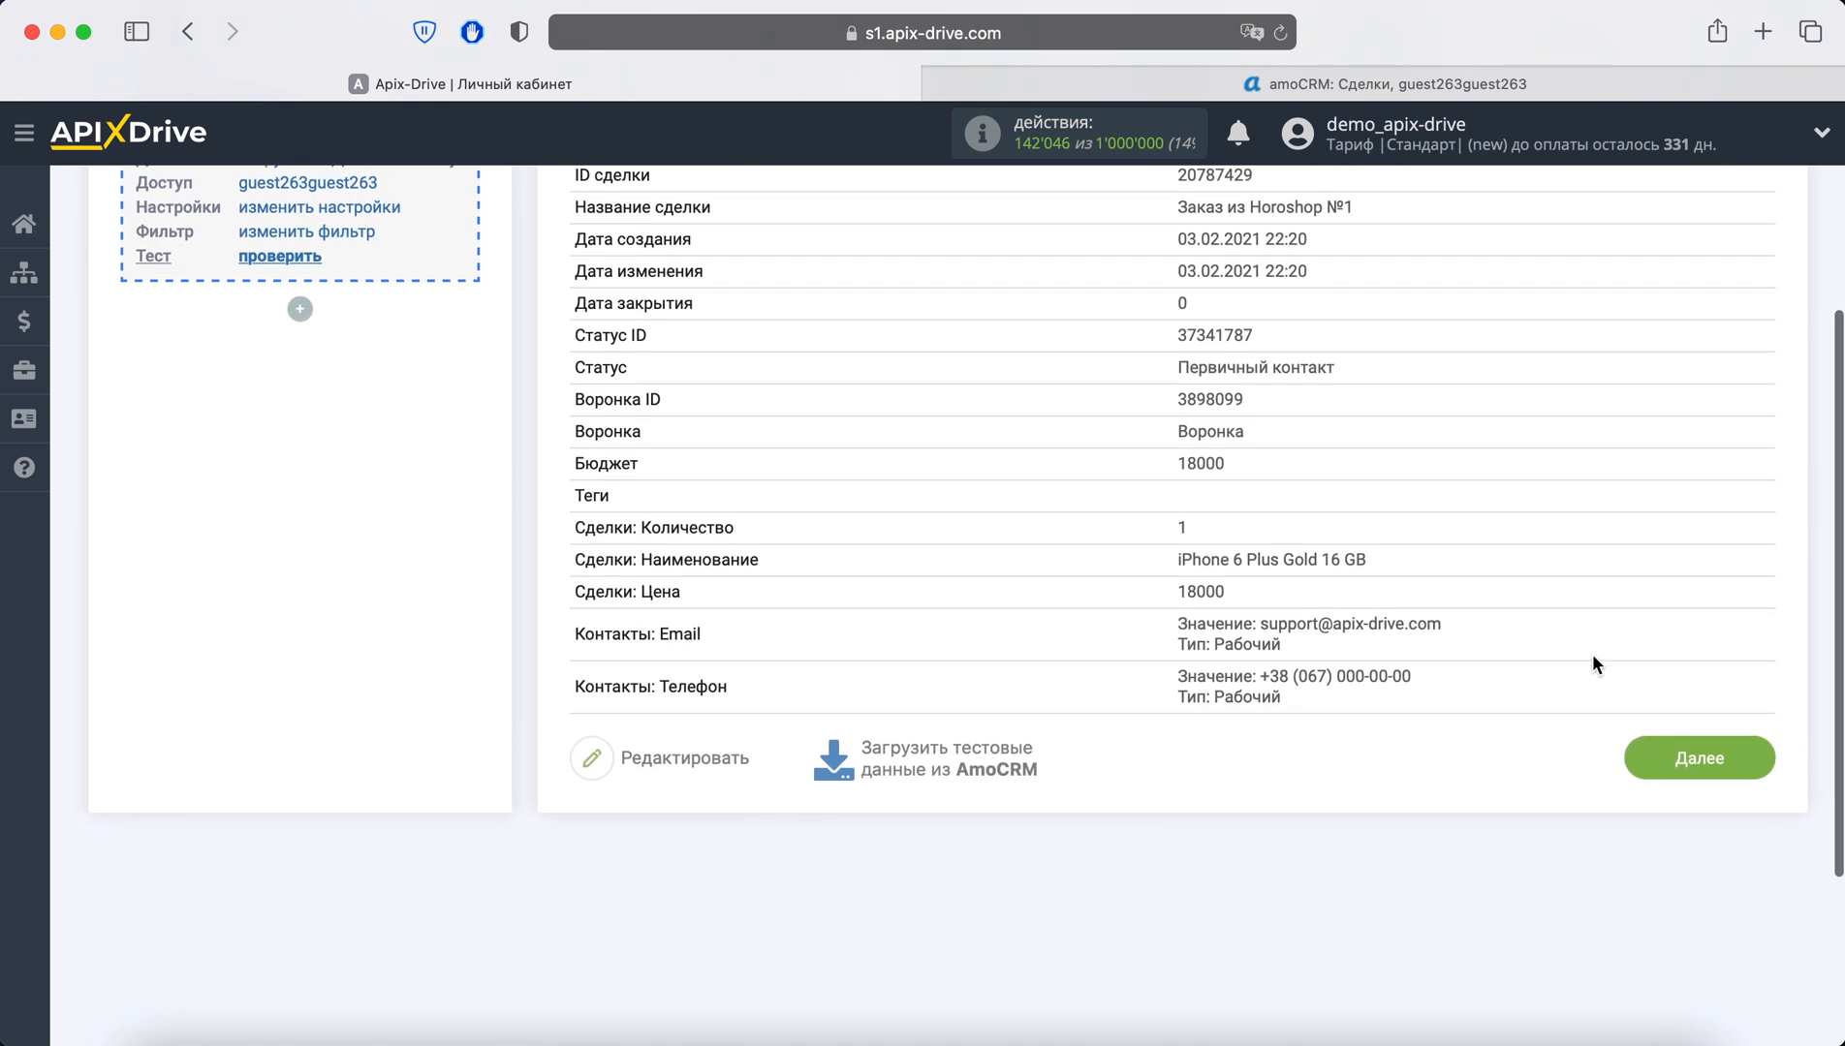
left_click(1649, 740)
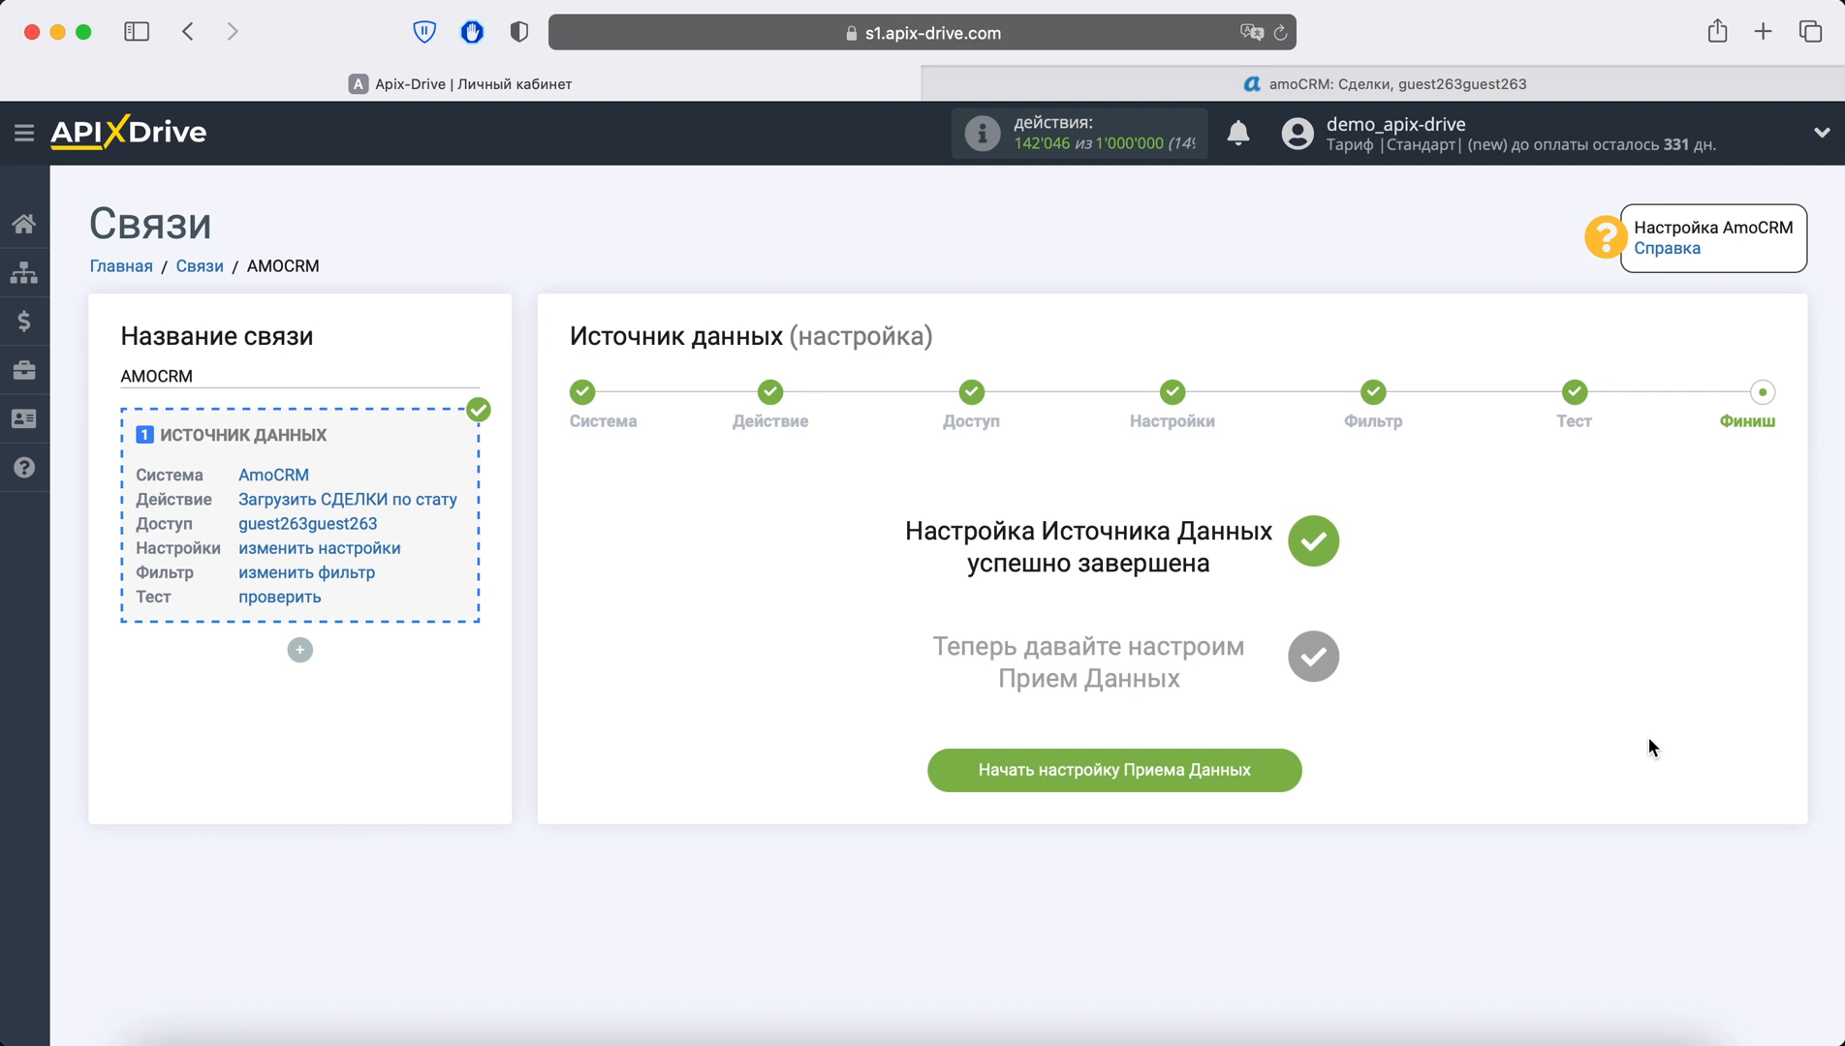
Start the data destination setup and choose Телеграм as the receiving system
left_click(1152, 760)
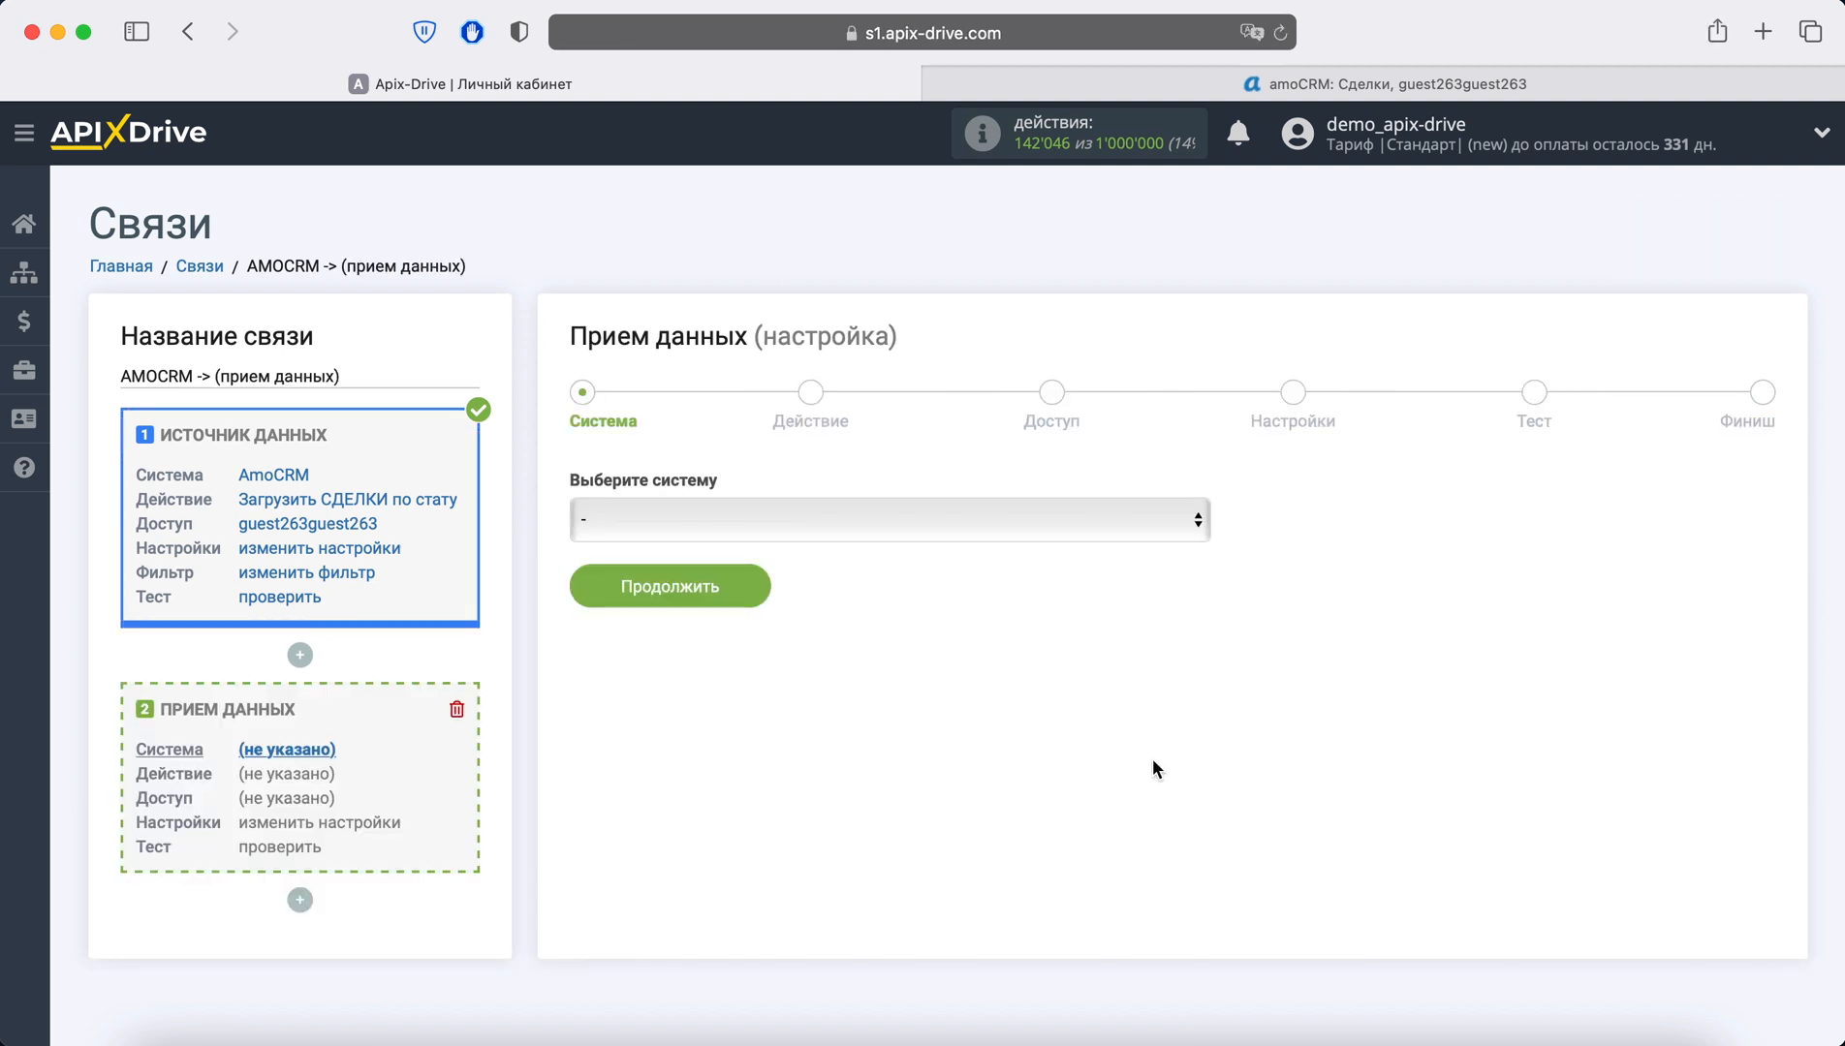
left_click(935, 522)
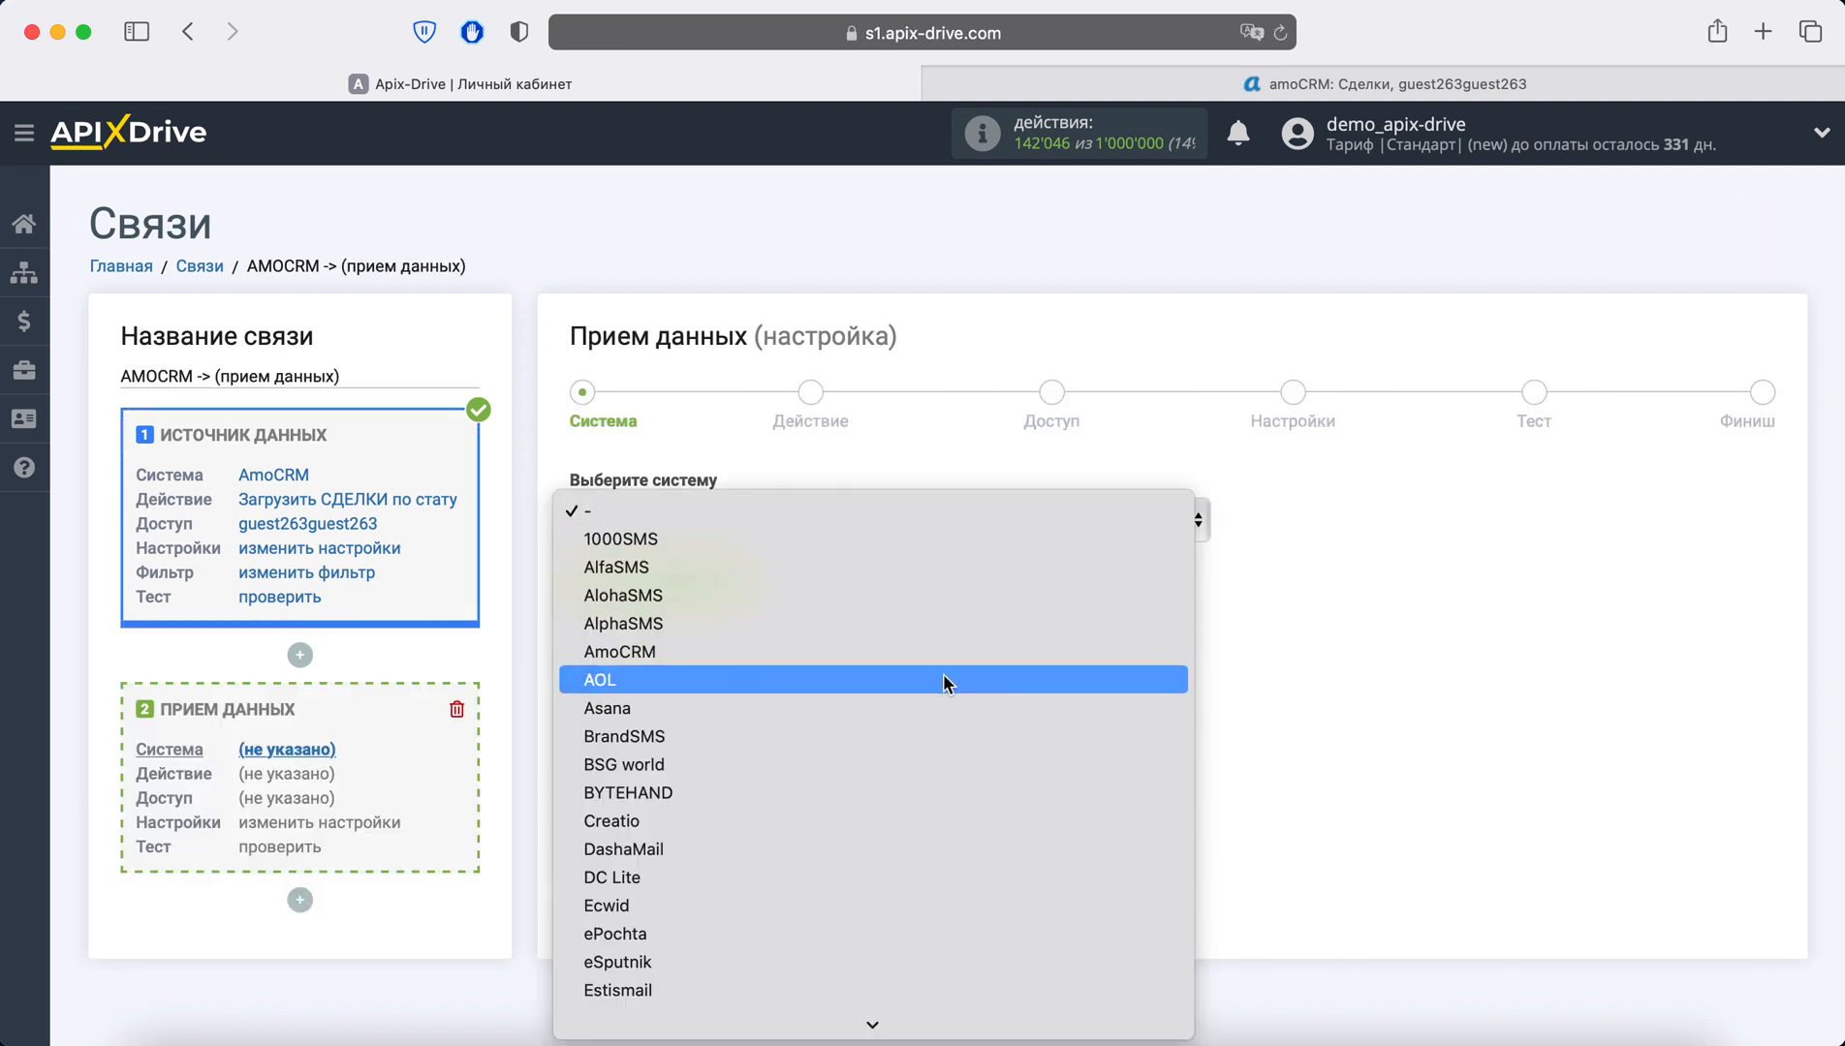
scroll(952, 683, "down", 20)
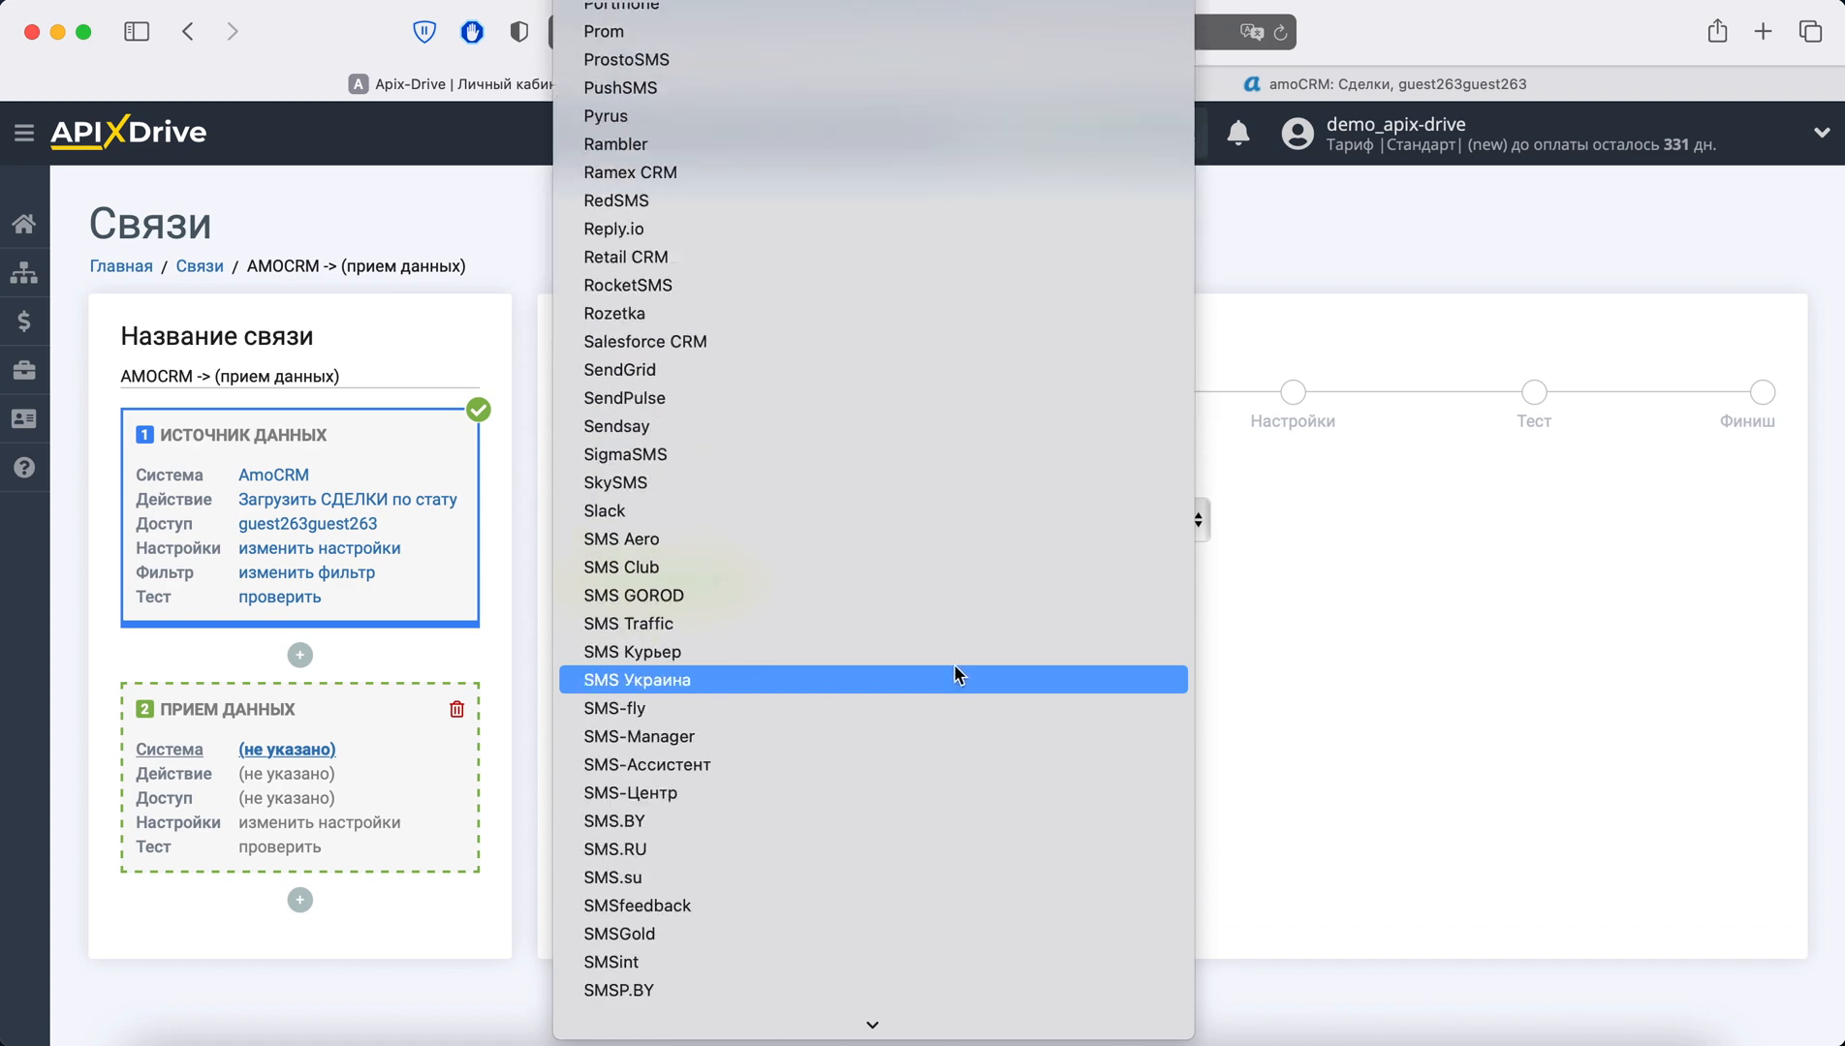
scroll(954, 671, "down", 15)
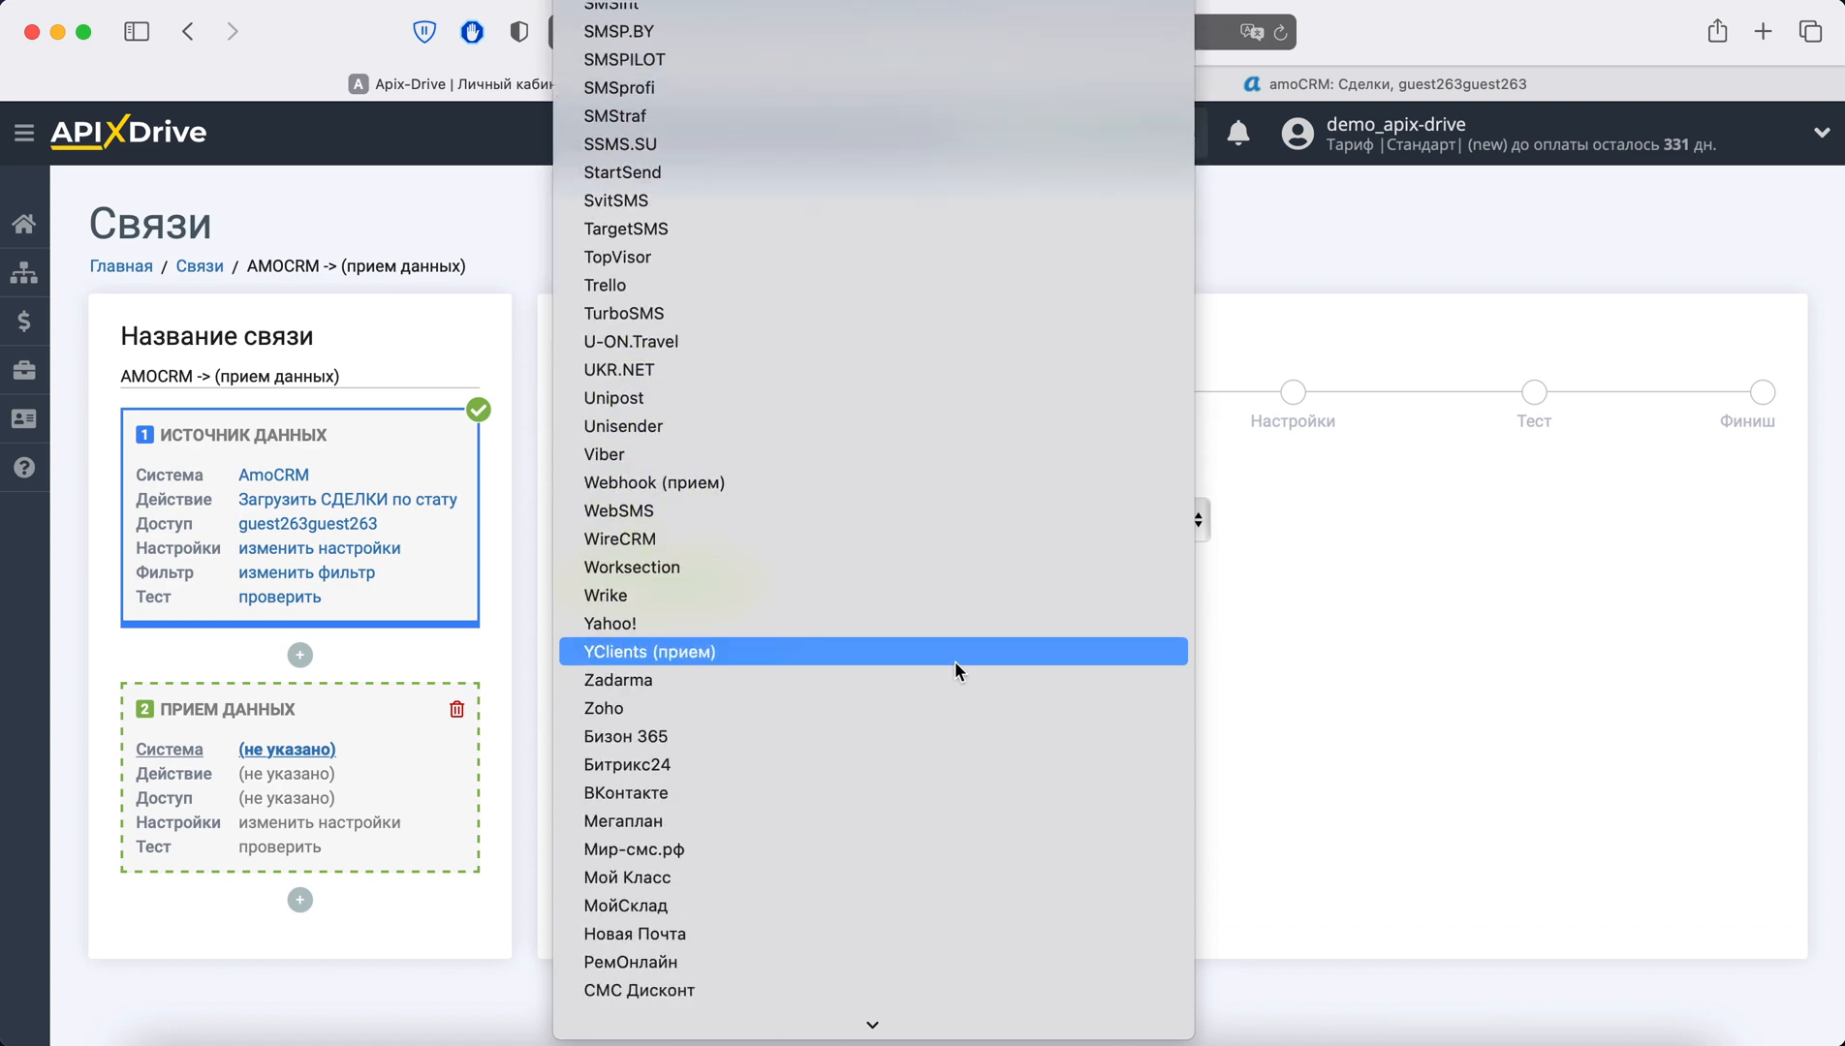
left_click(741, 967)
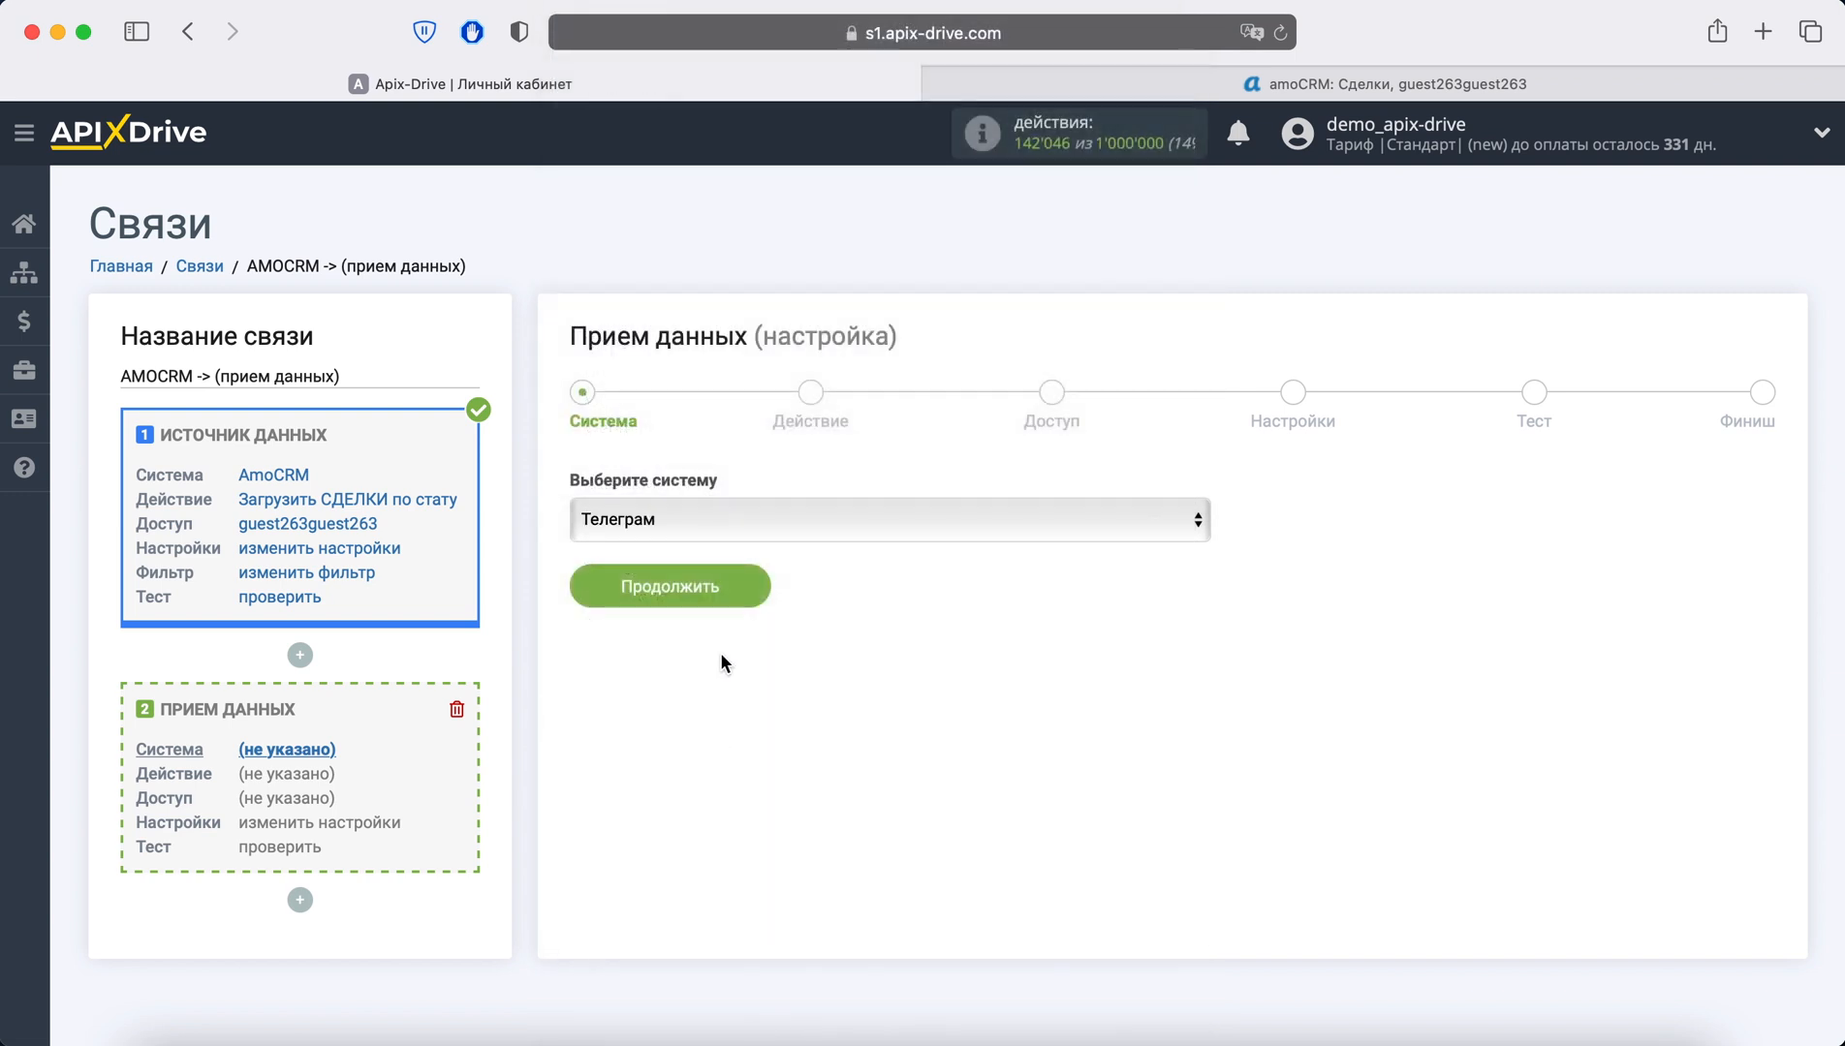
left_click(730, 587)
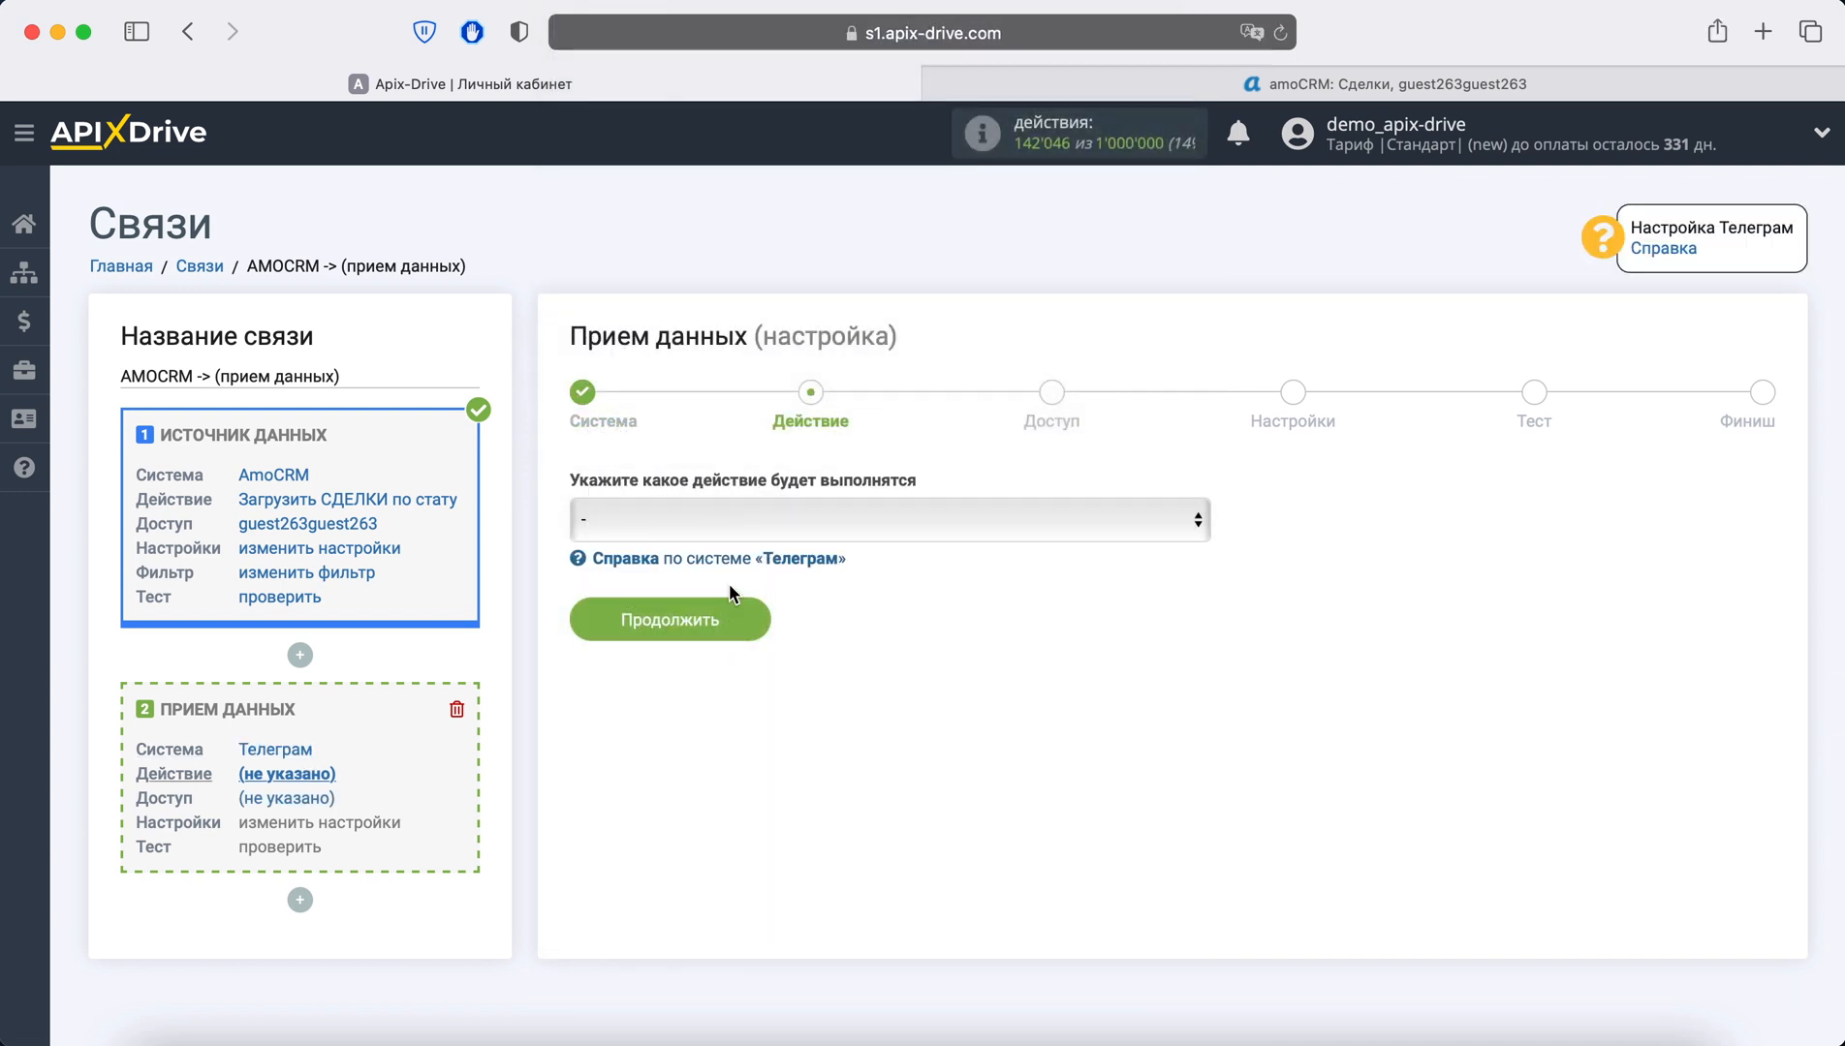
Set the Телеграм destination action to "Отправить сообщение"
left_click(934, 521)
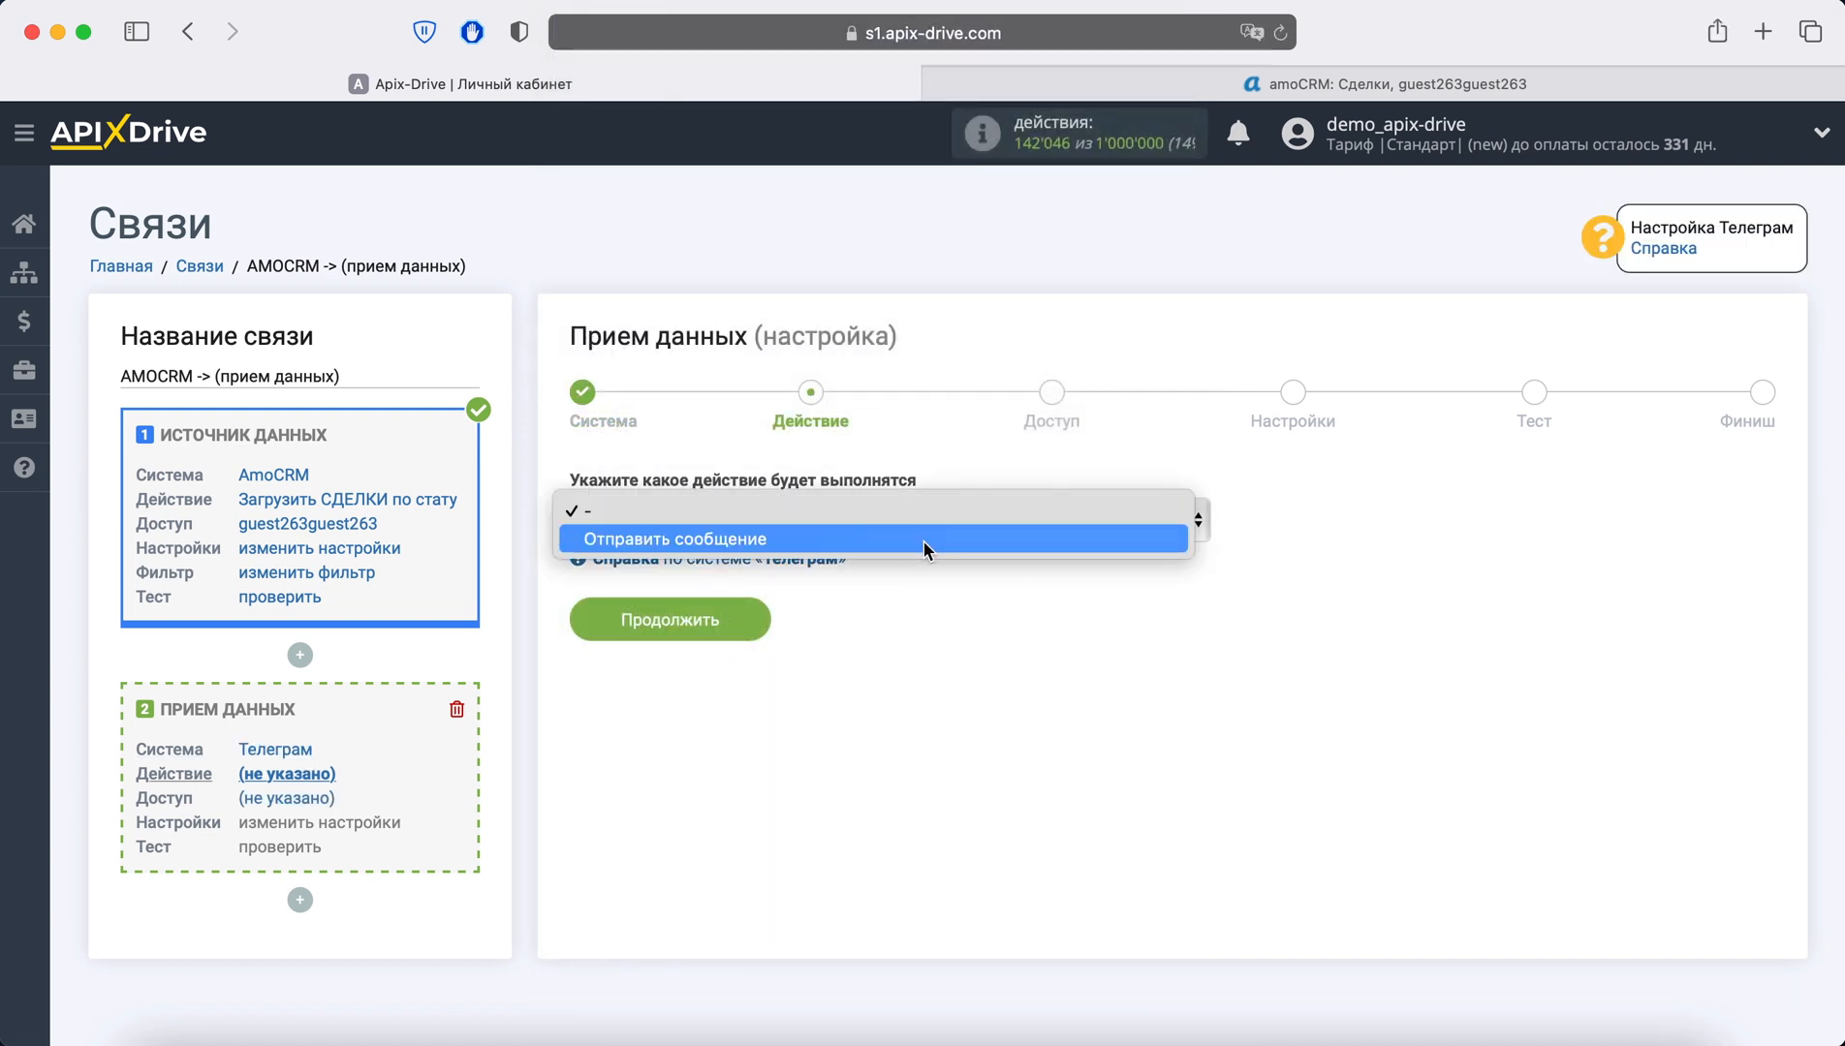
left_click(924, 540)
left_click(750, 621)
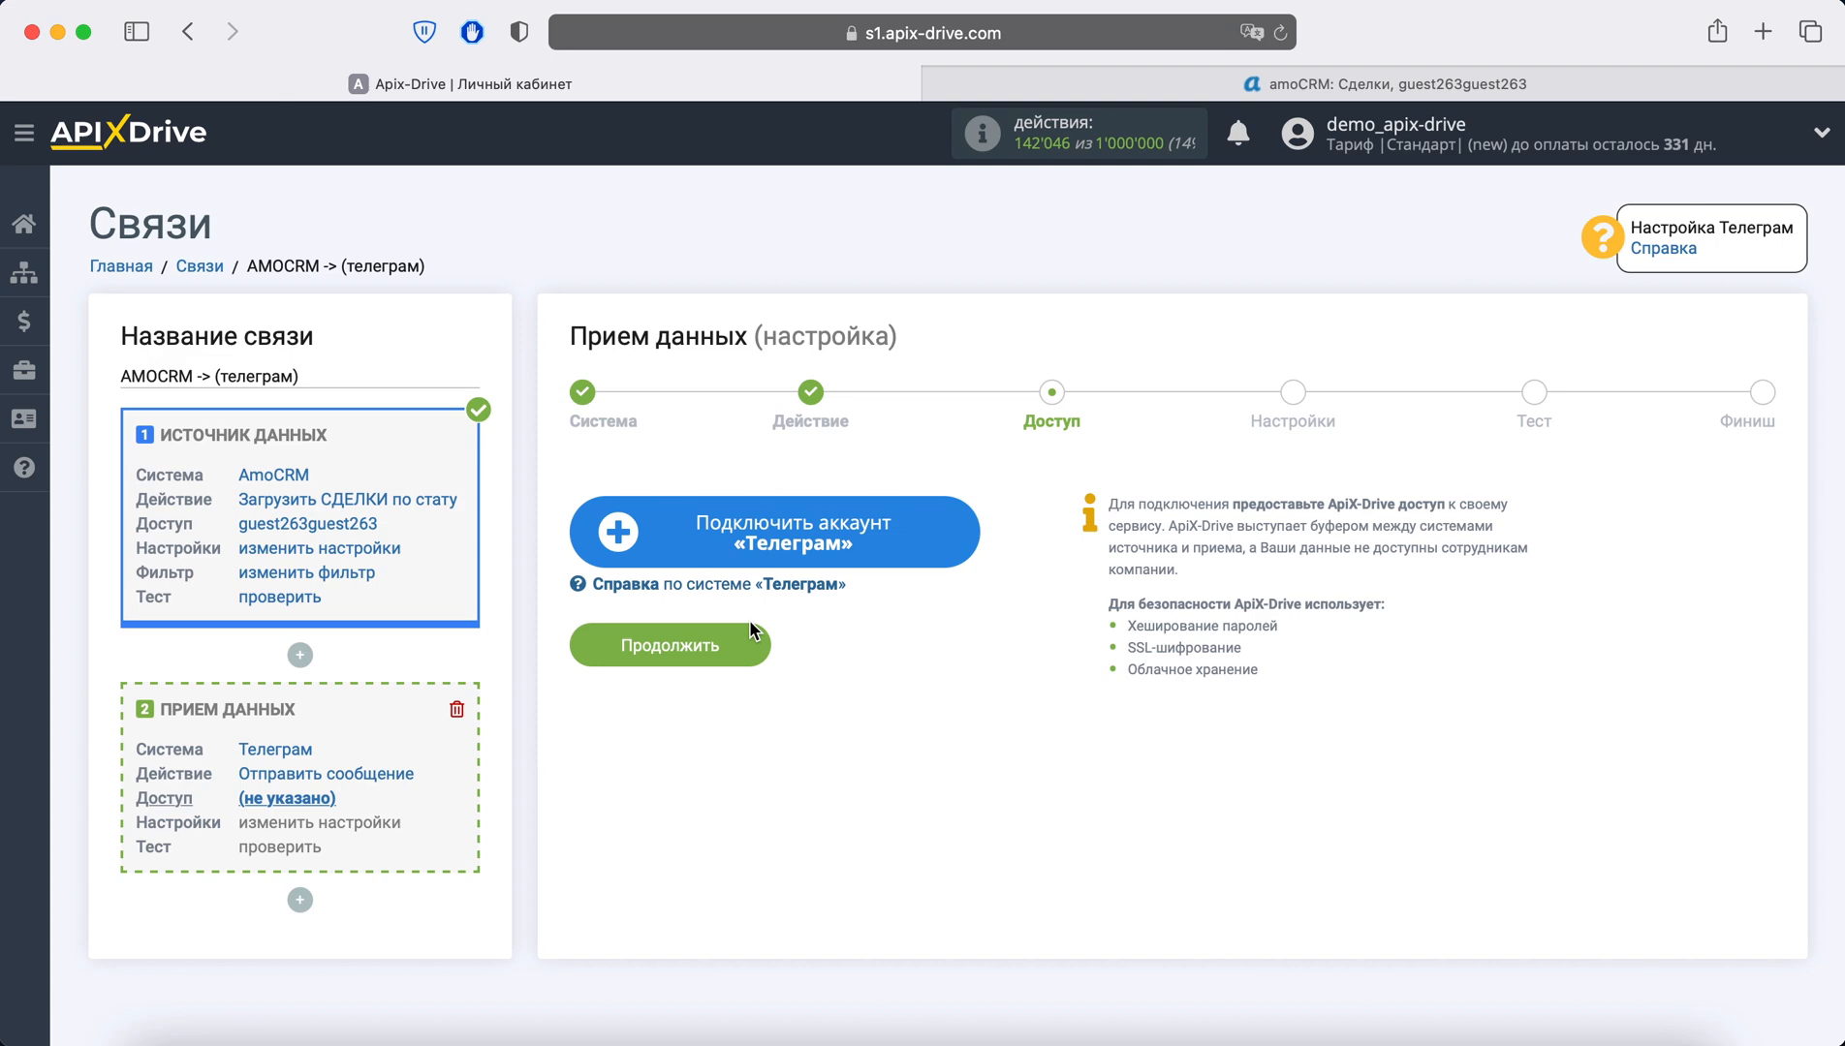
left_click(703, 534)
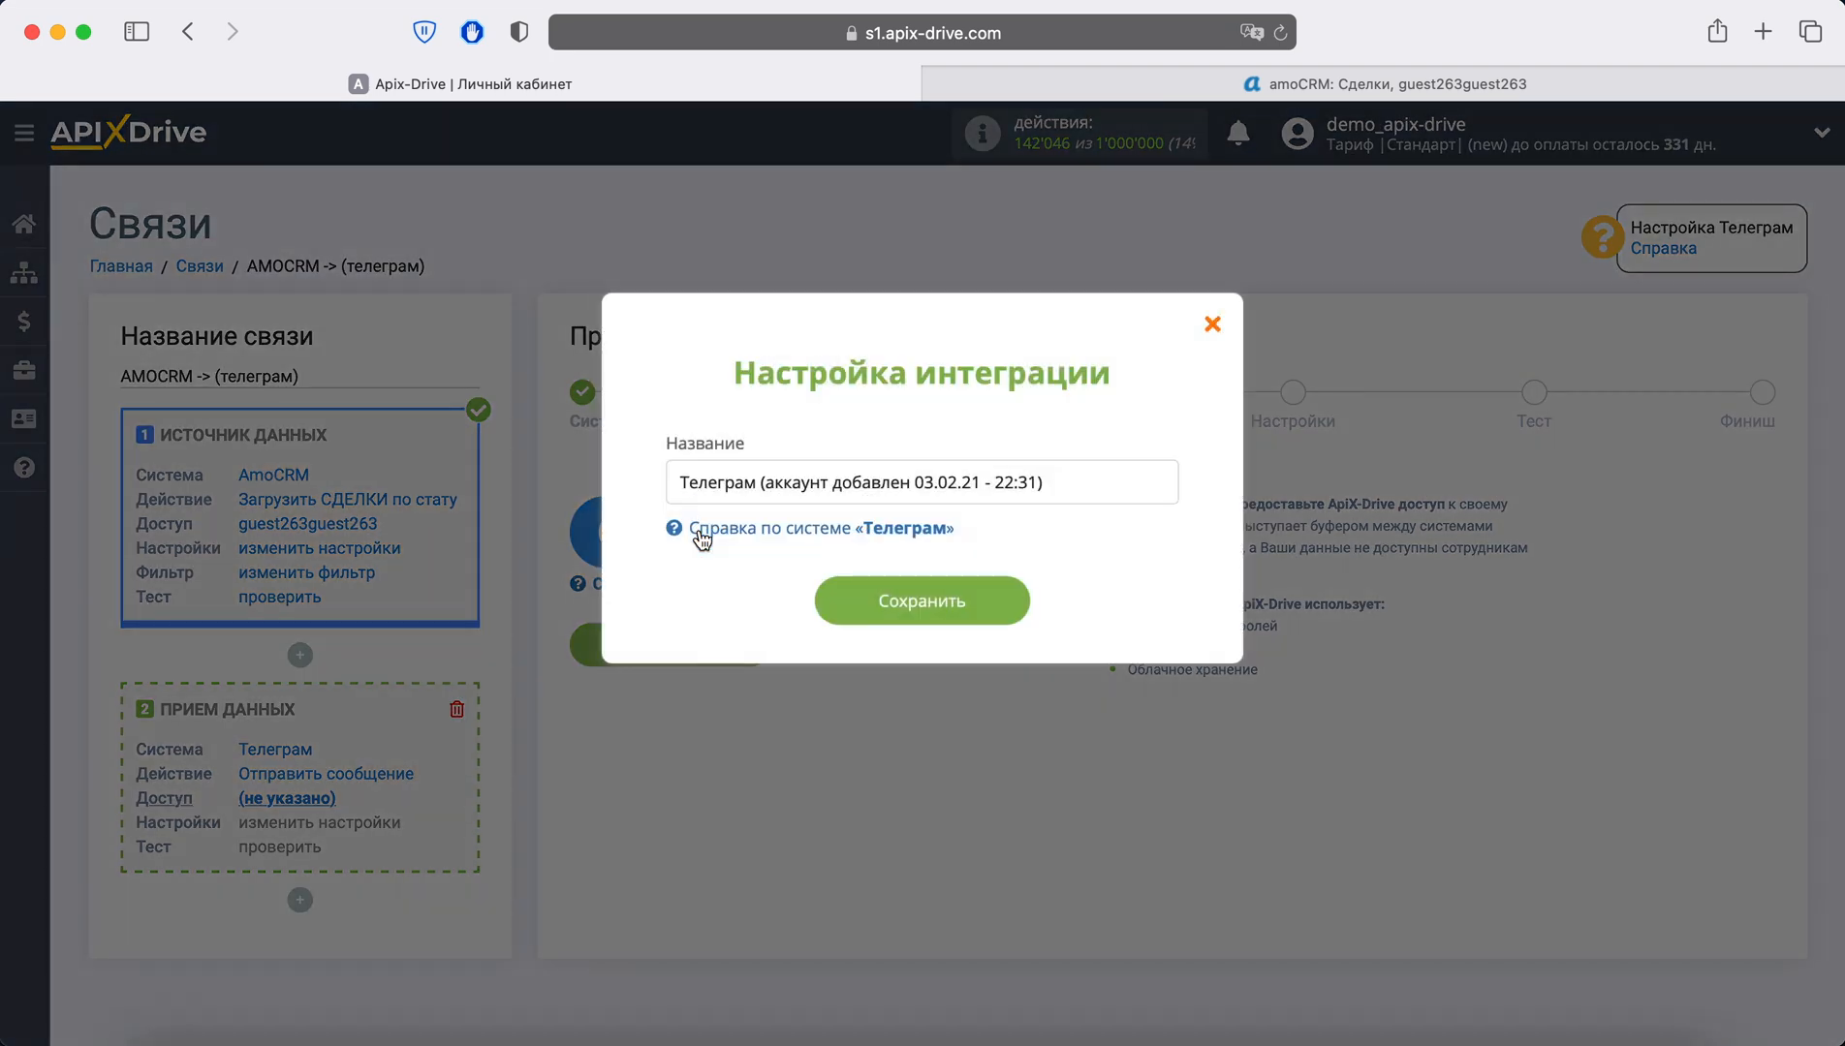
left_click(944, 594)
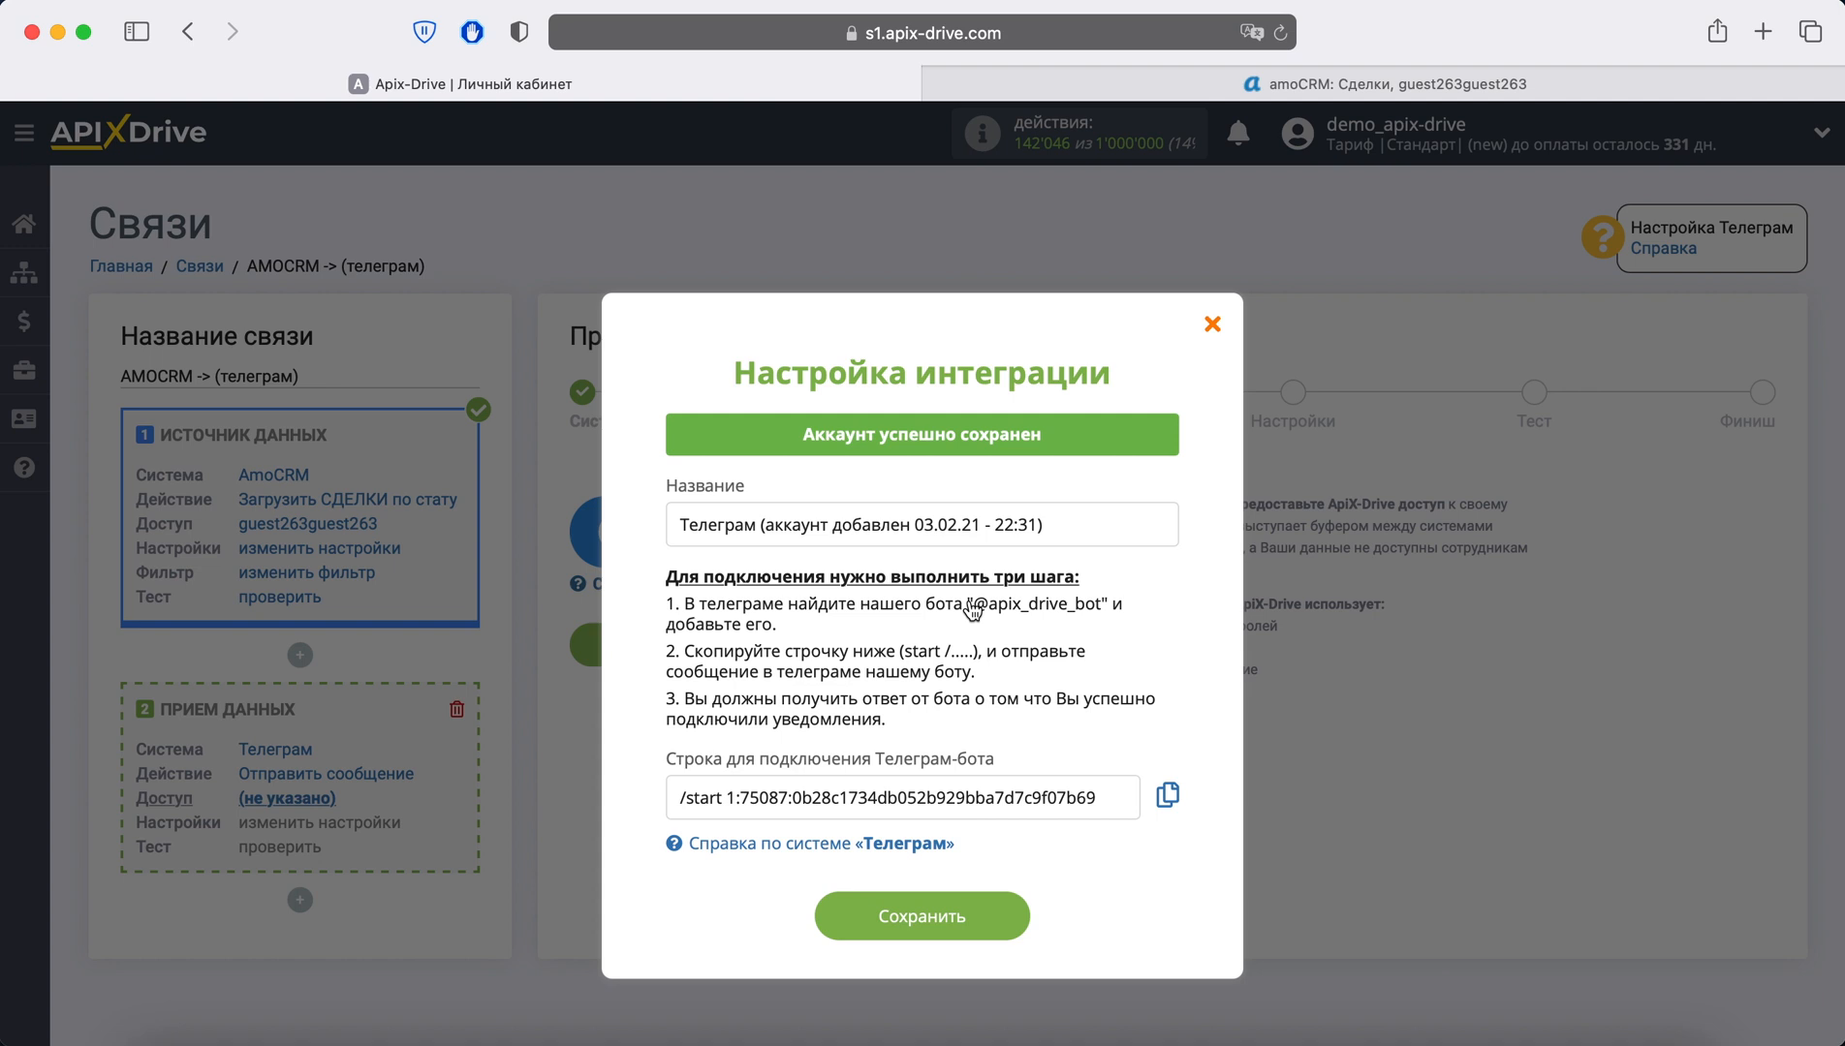
left_click_drag(972, 605, 1104, 608)
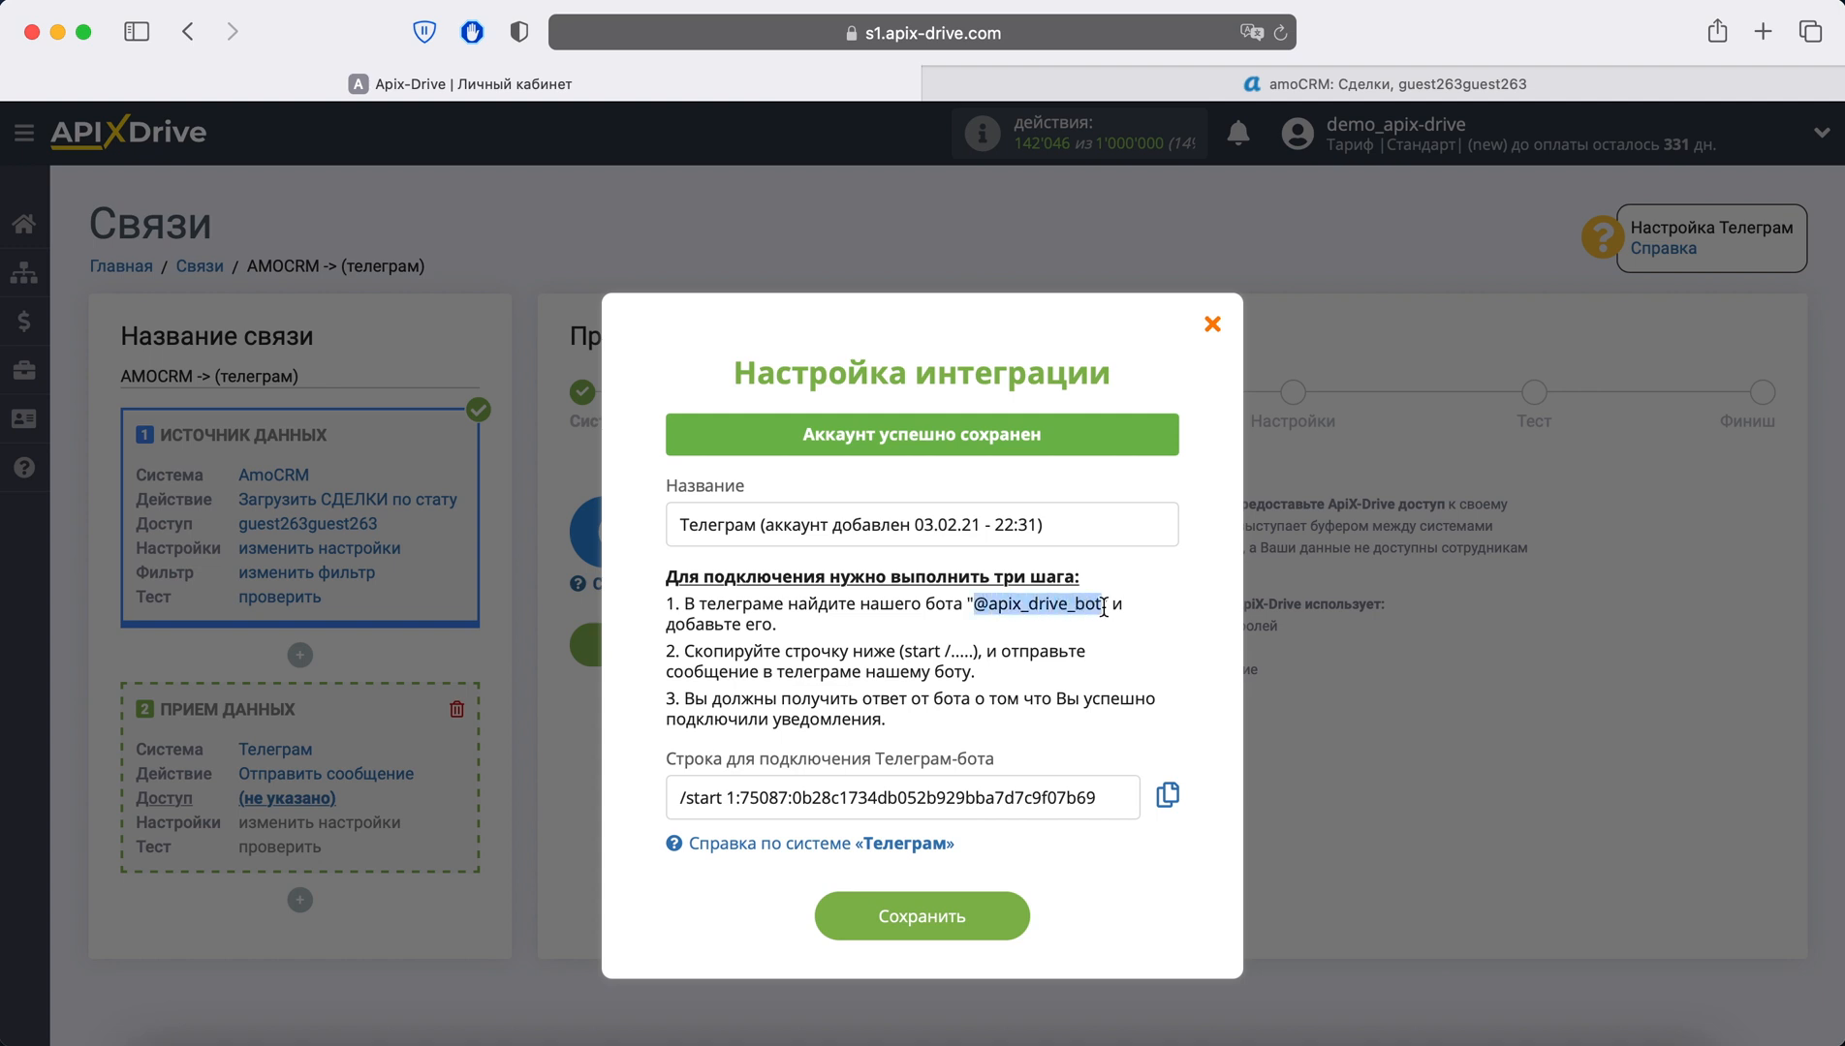
right_click(1103, 608)
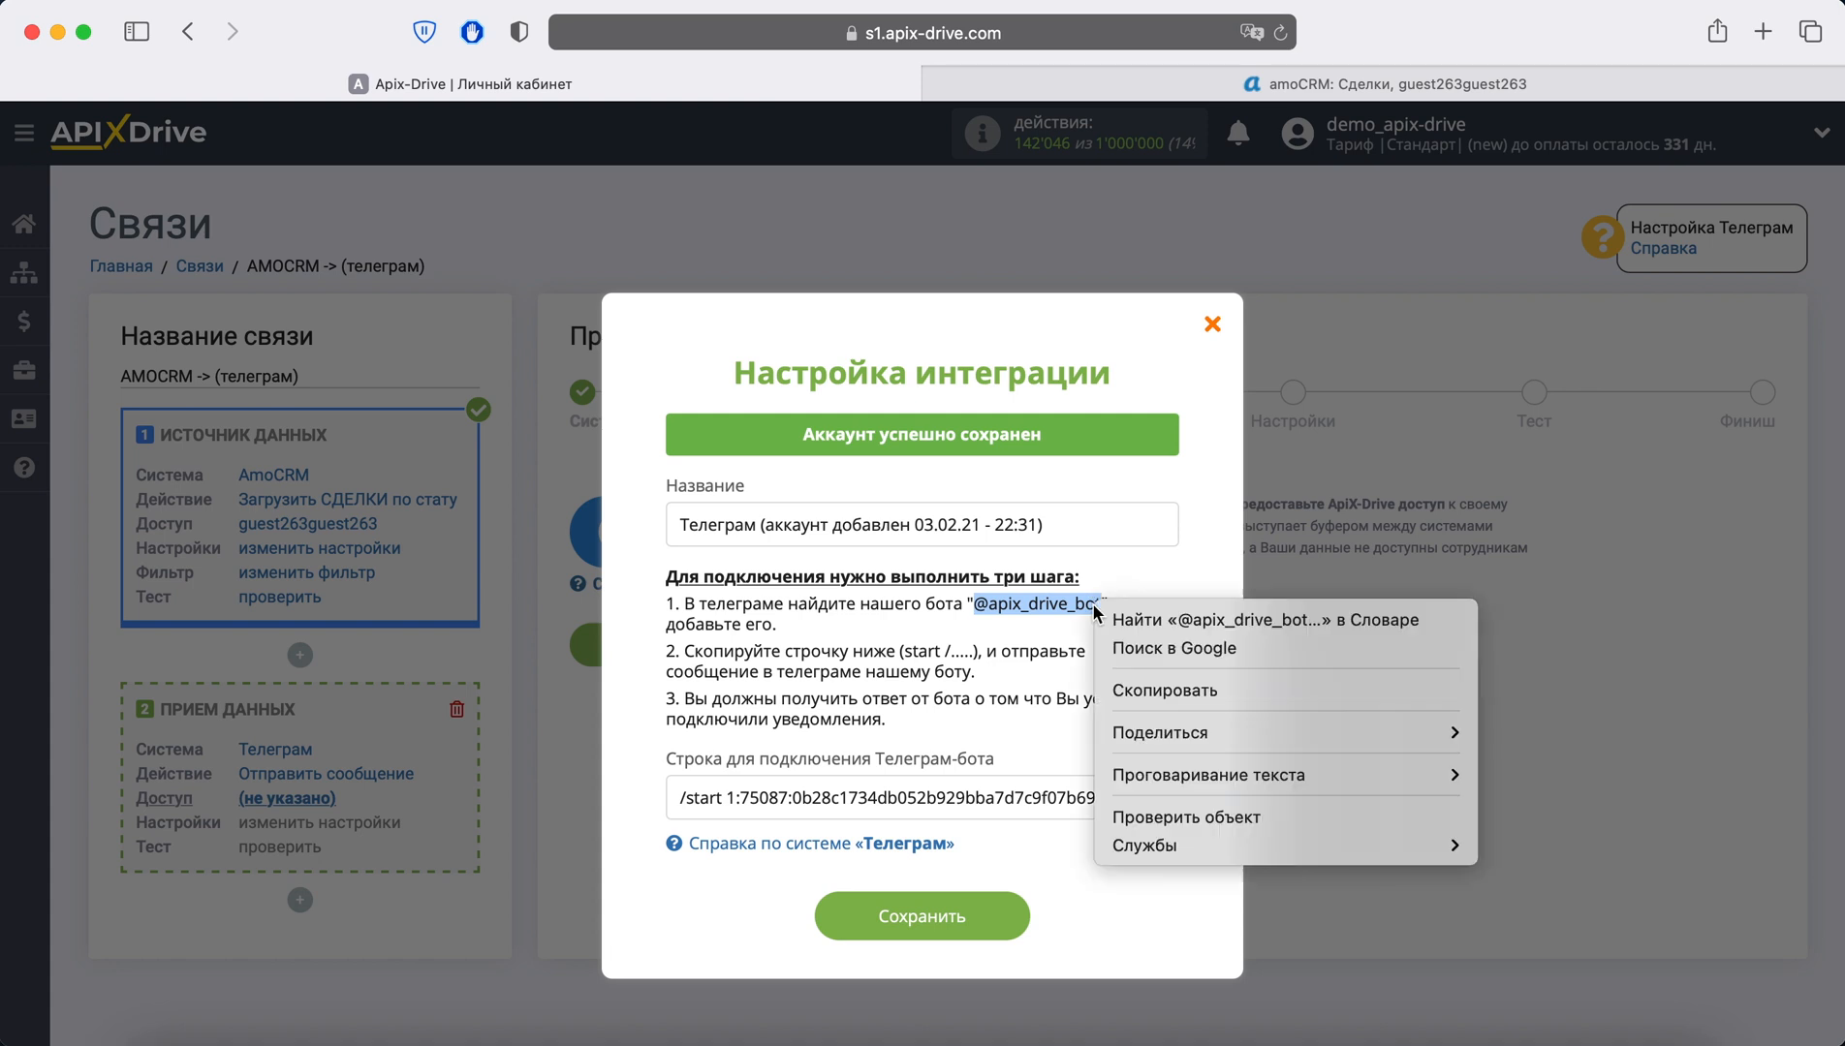
left_click(1171, 691)
key("super+Tab")
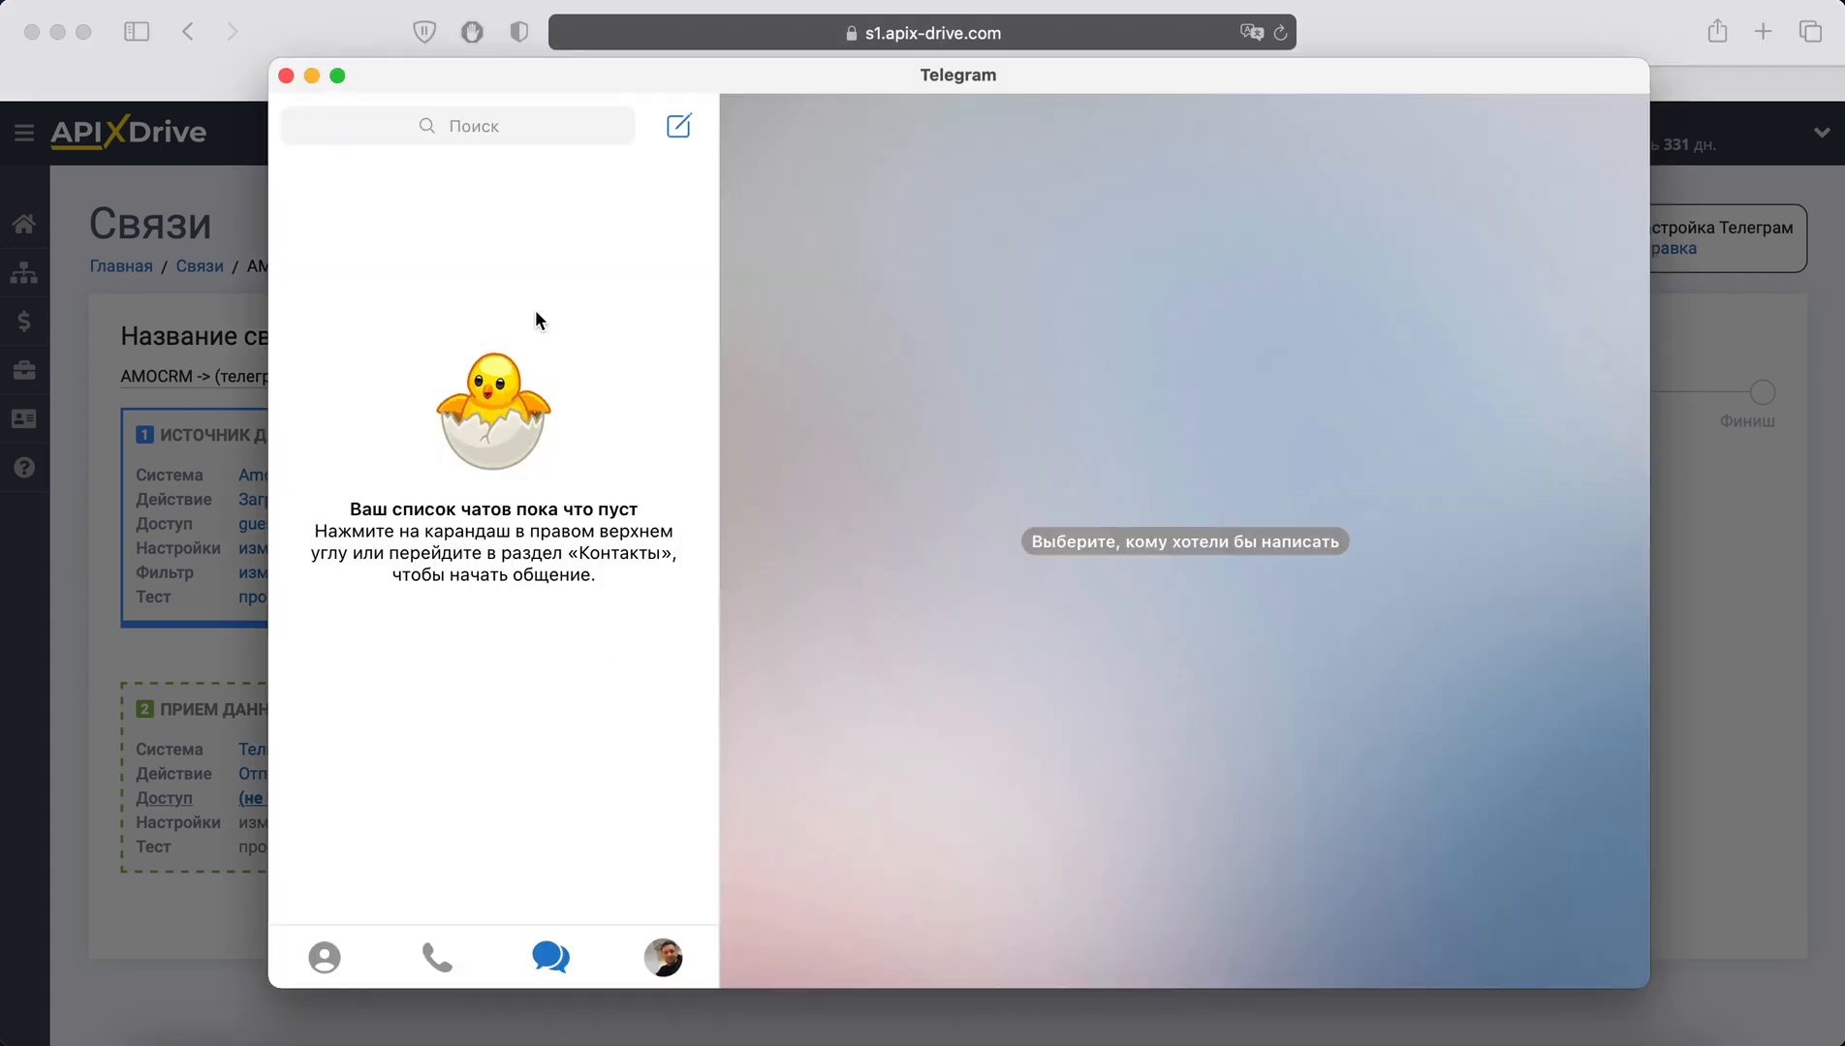
left_click(378, 127)
right_click(378, 127)
left_click(441, 191)
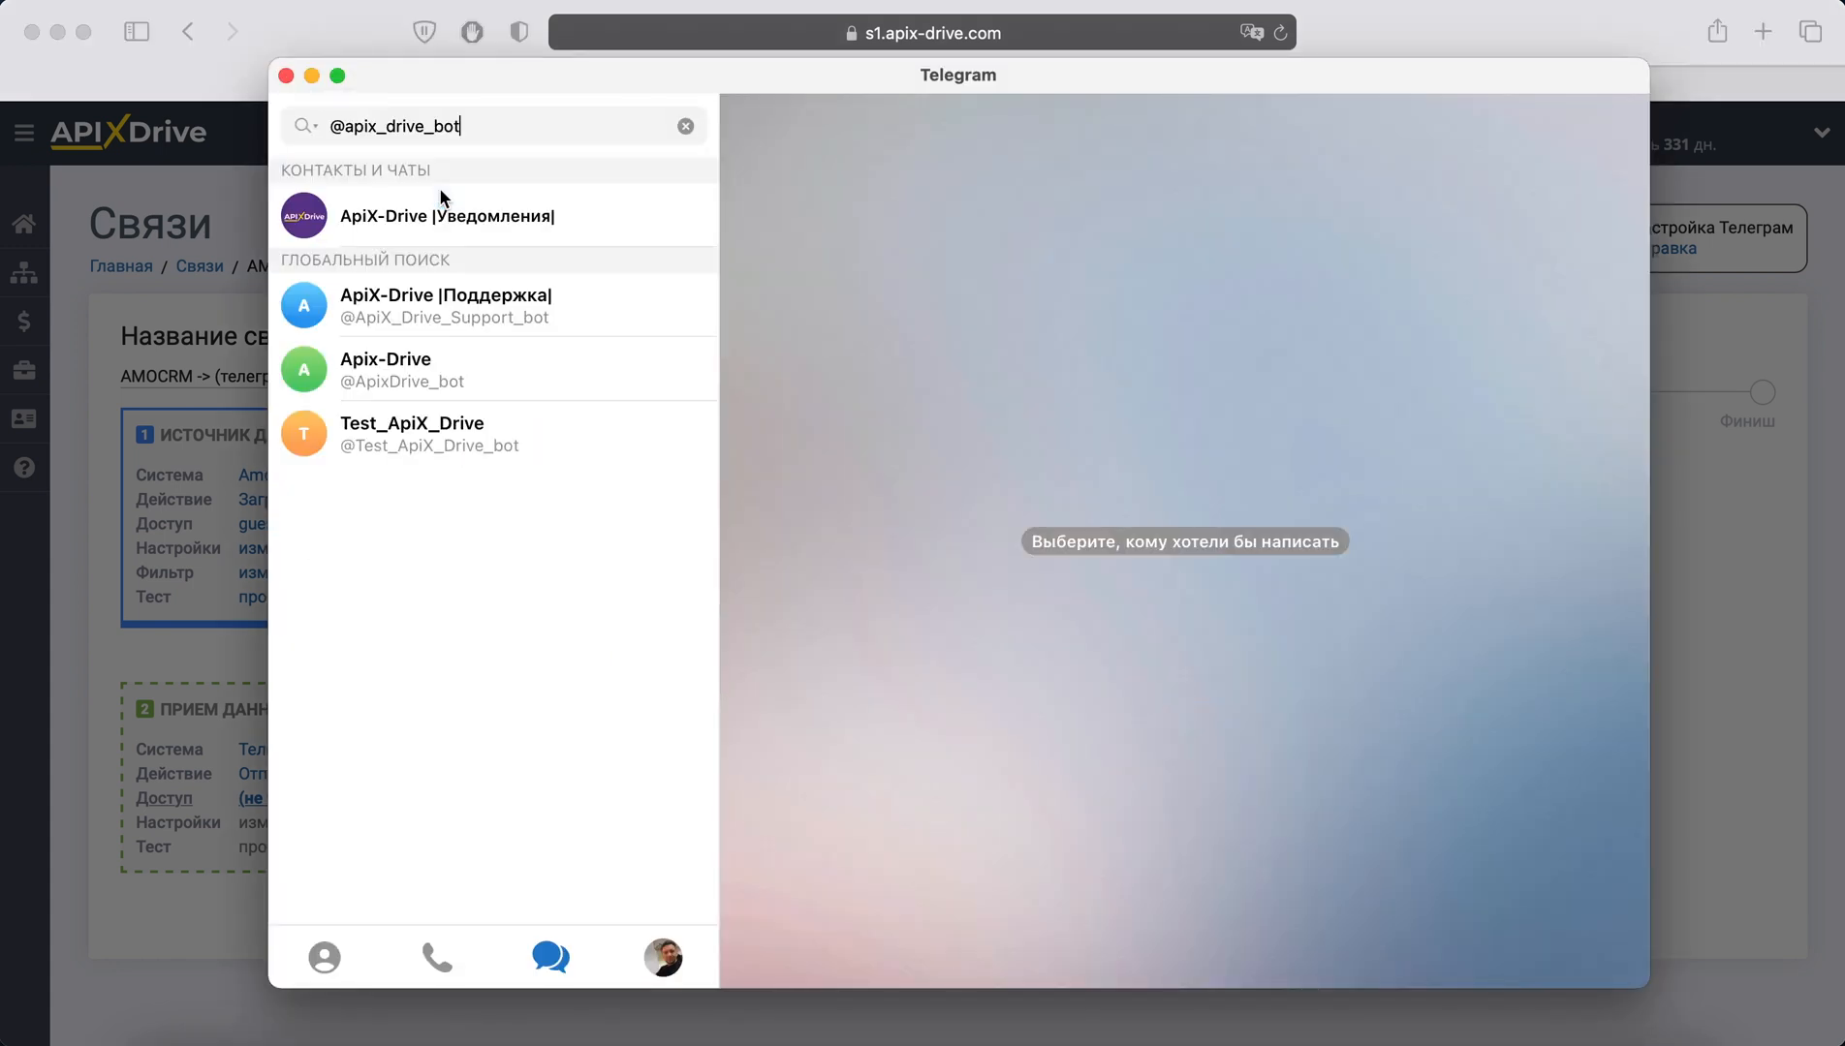
left_click(536, 215)
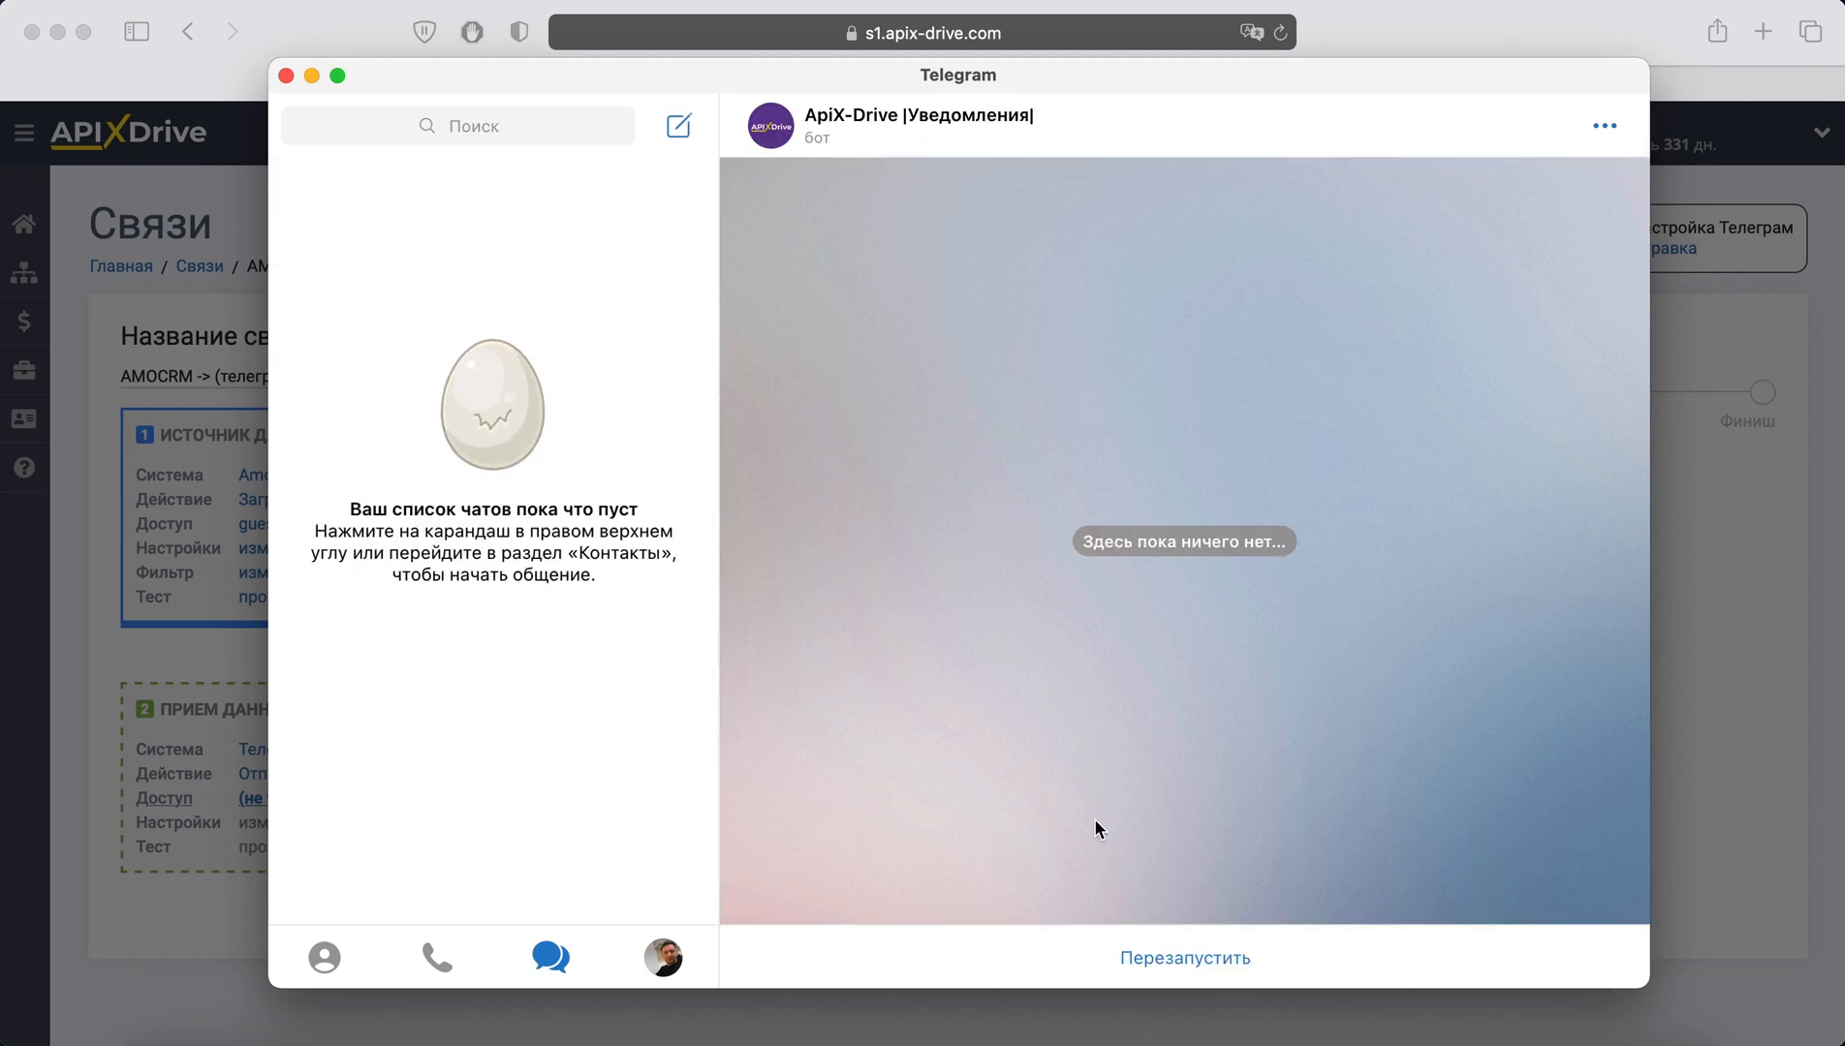
left_click(1180, 959)
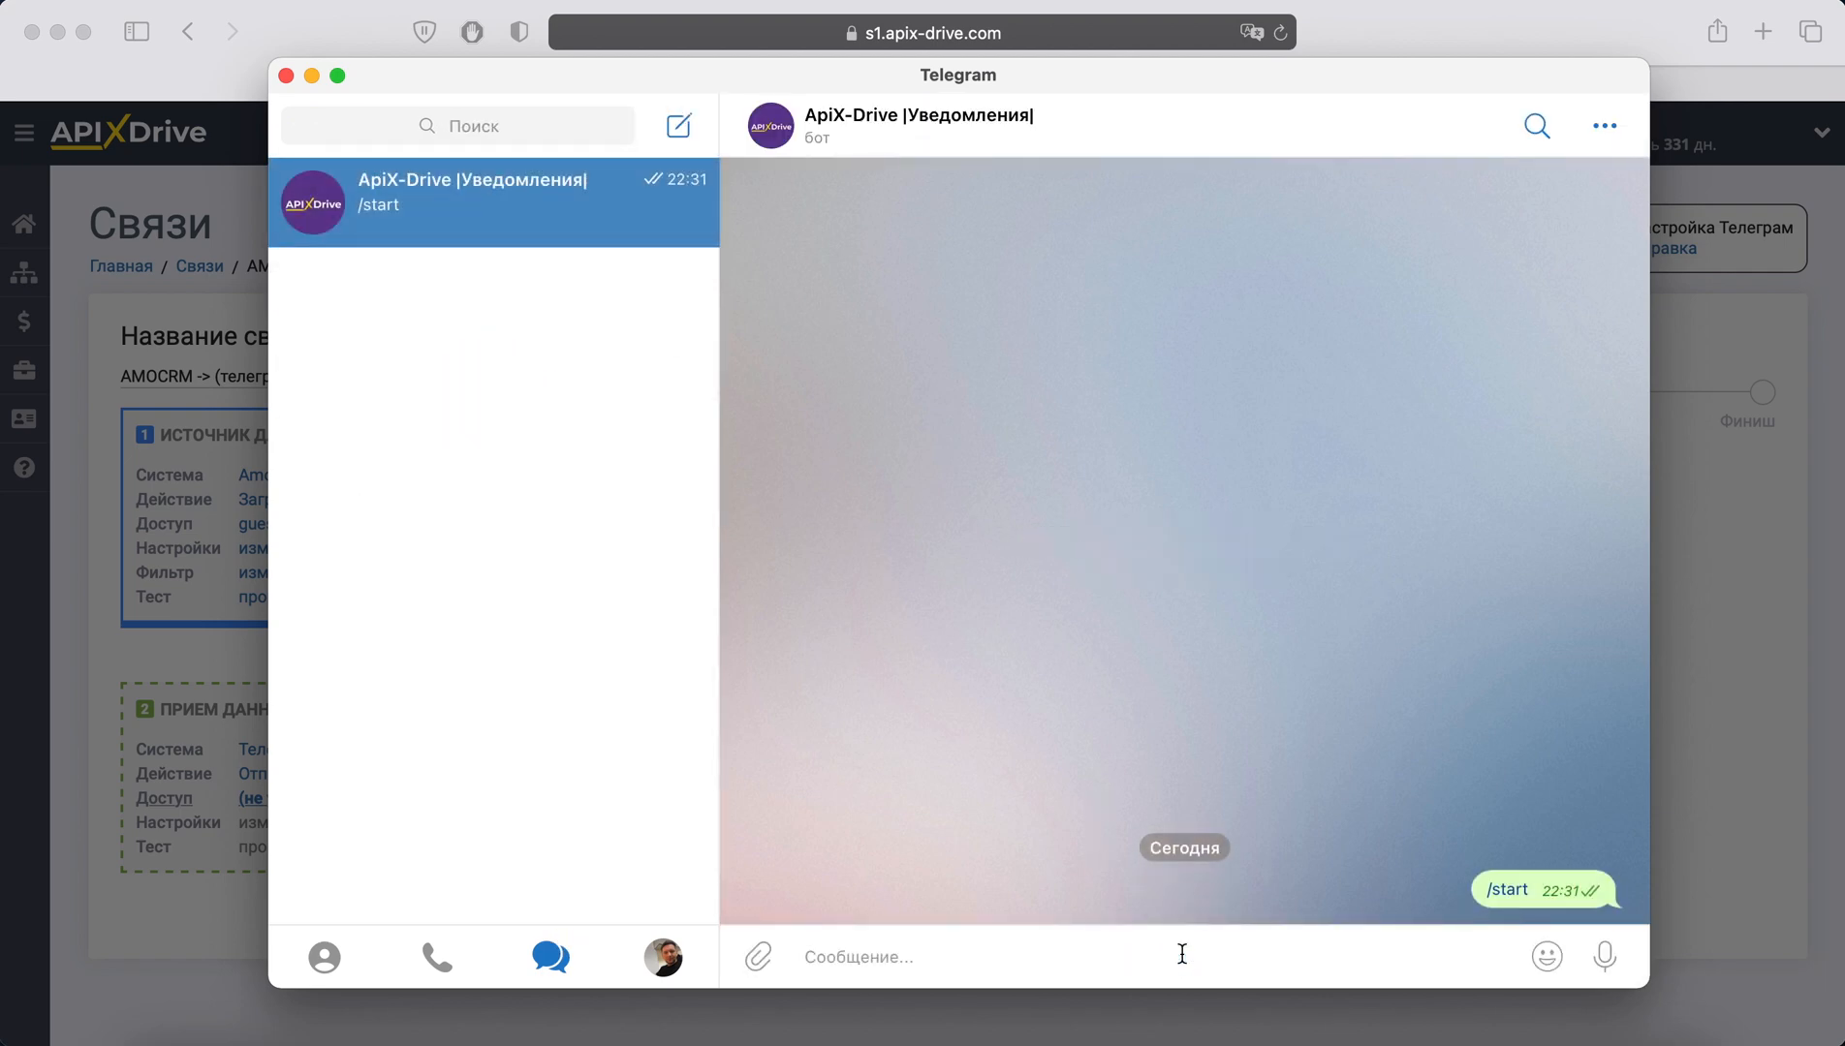
Copy the Telegram bot connection string from ApiX-Drive and send it to the "ApiX-Drive |Уведомления|" bot in Telegram
key("super+Tab")
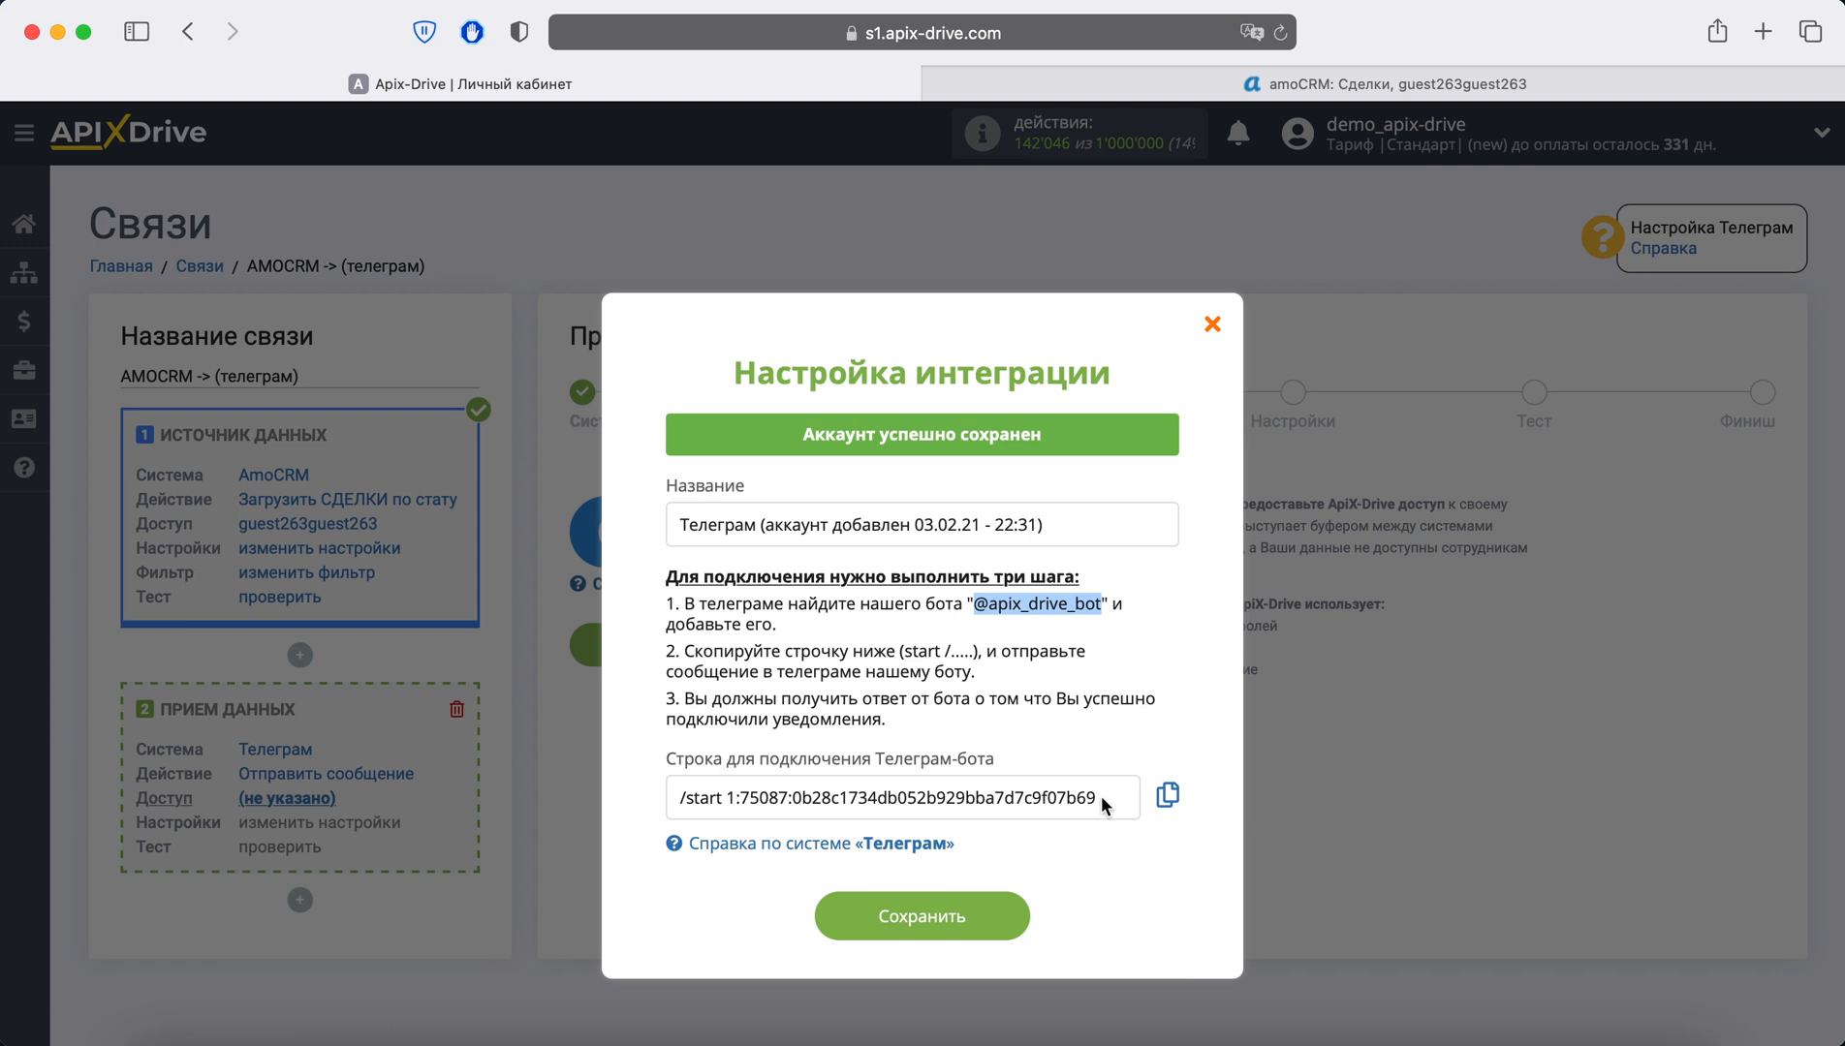
left_click_drag(1100, 796, 639, 794)
right_click(747, 796)
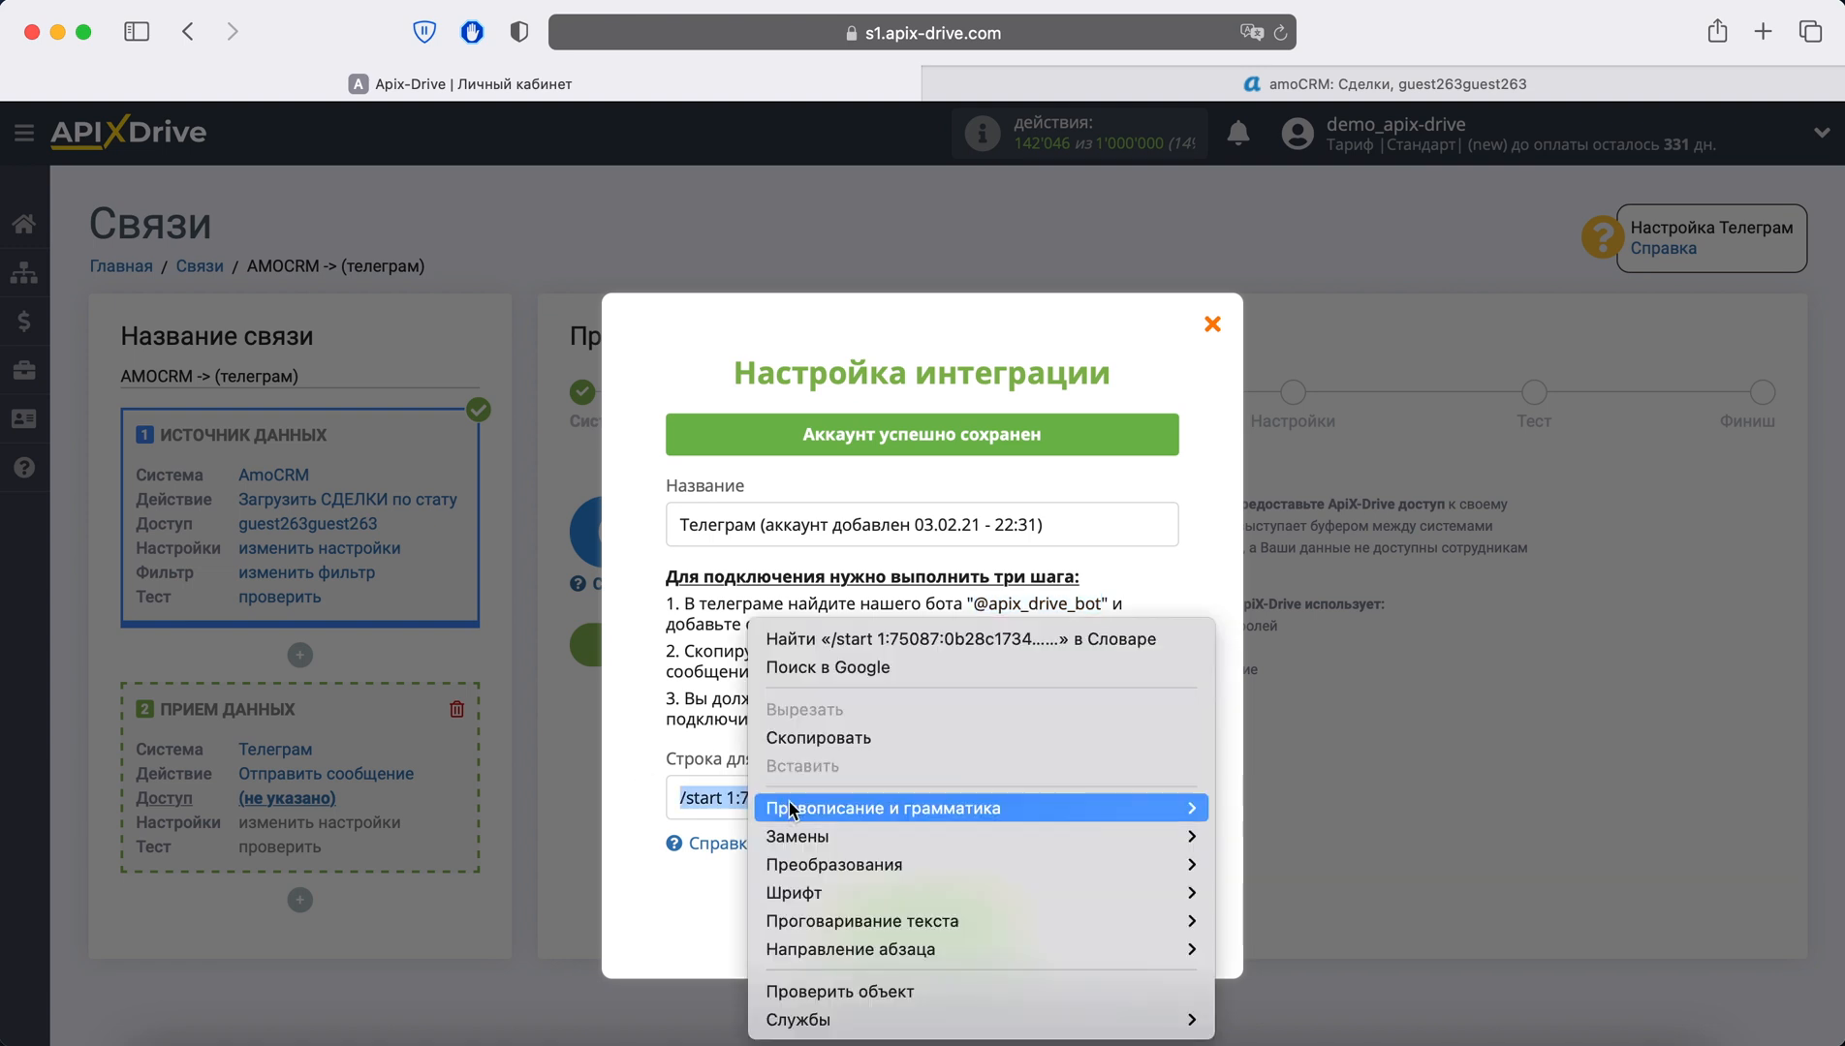
left_click(812, 731)
key("super+Tab")
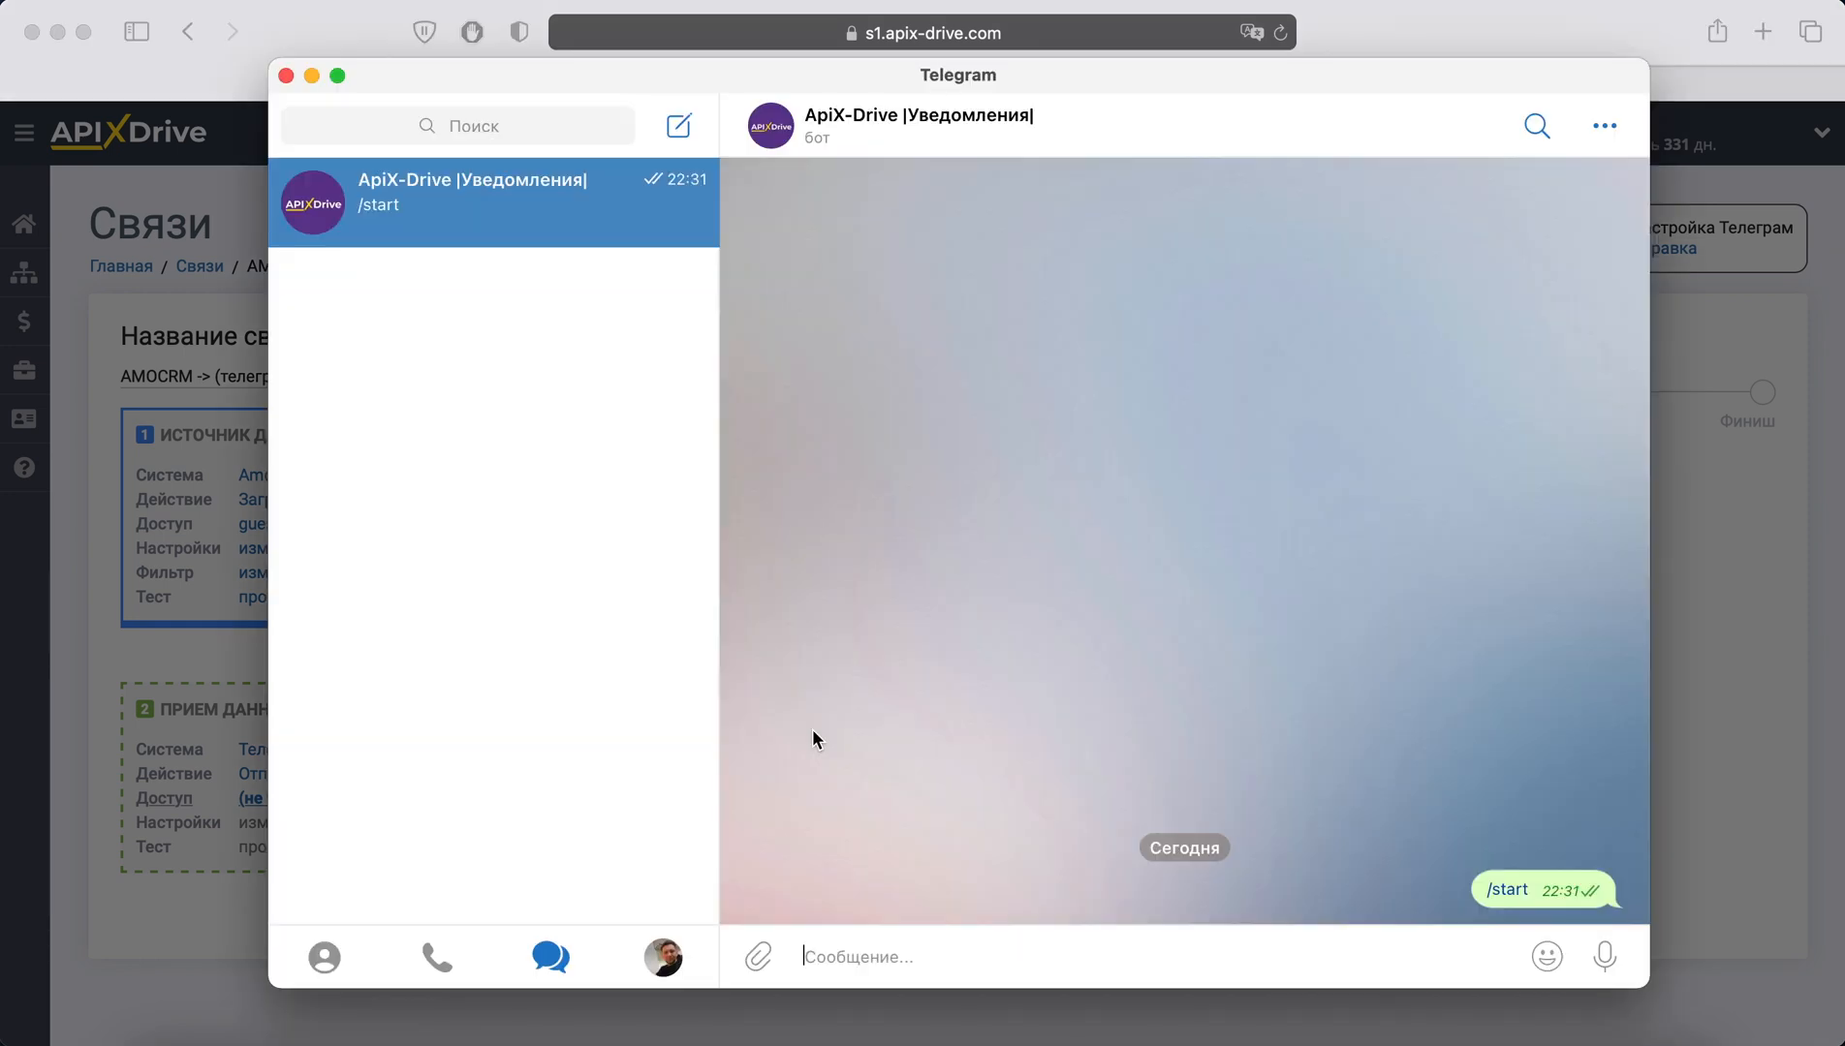
right_click(848, 954)
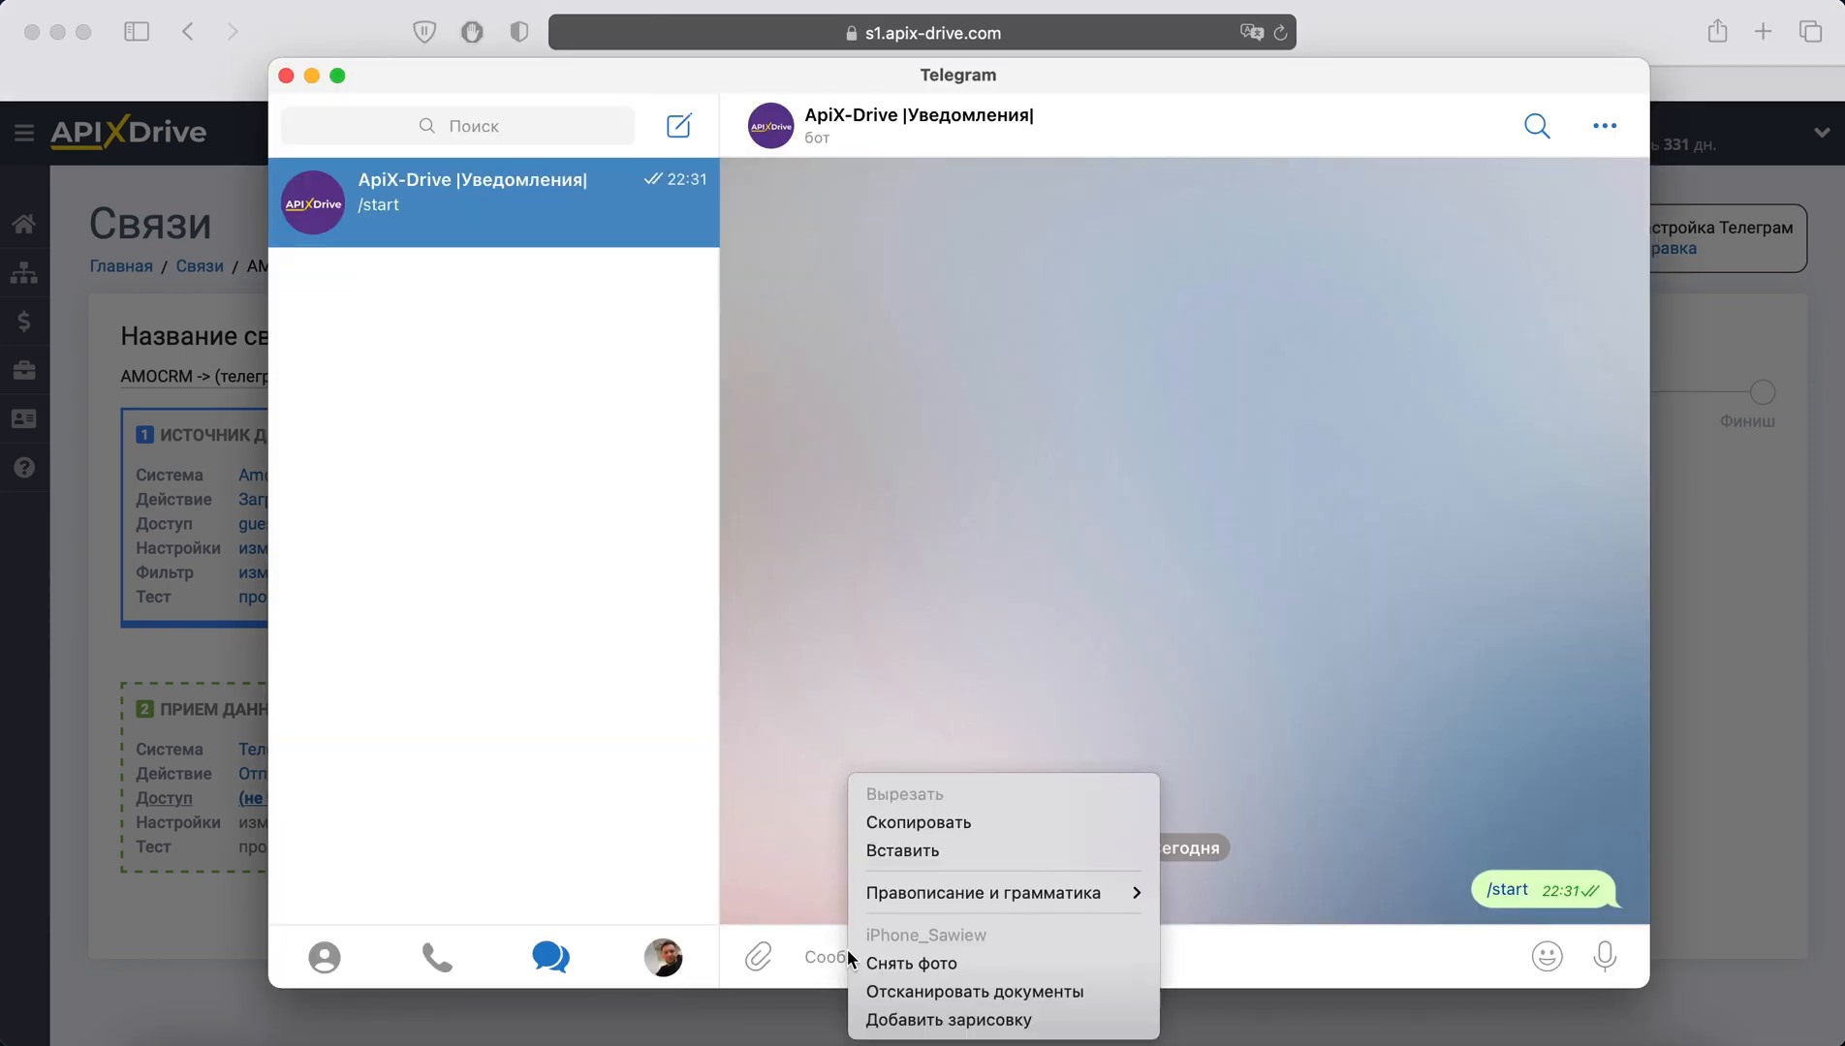
left_click(901, 850)
left_click(1608, 957)
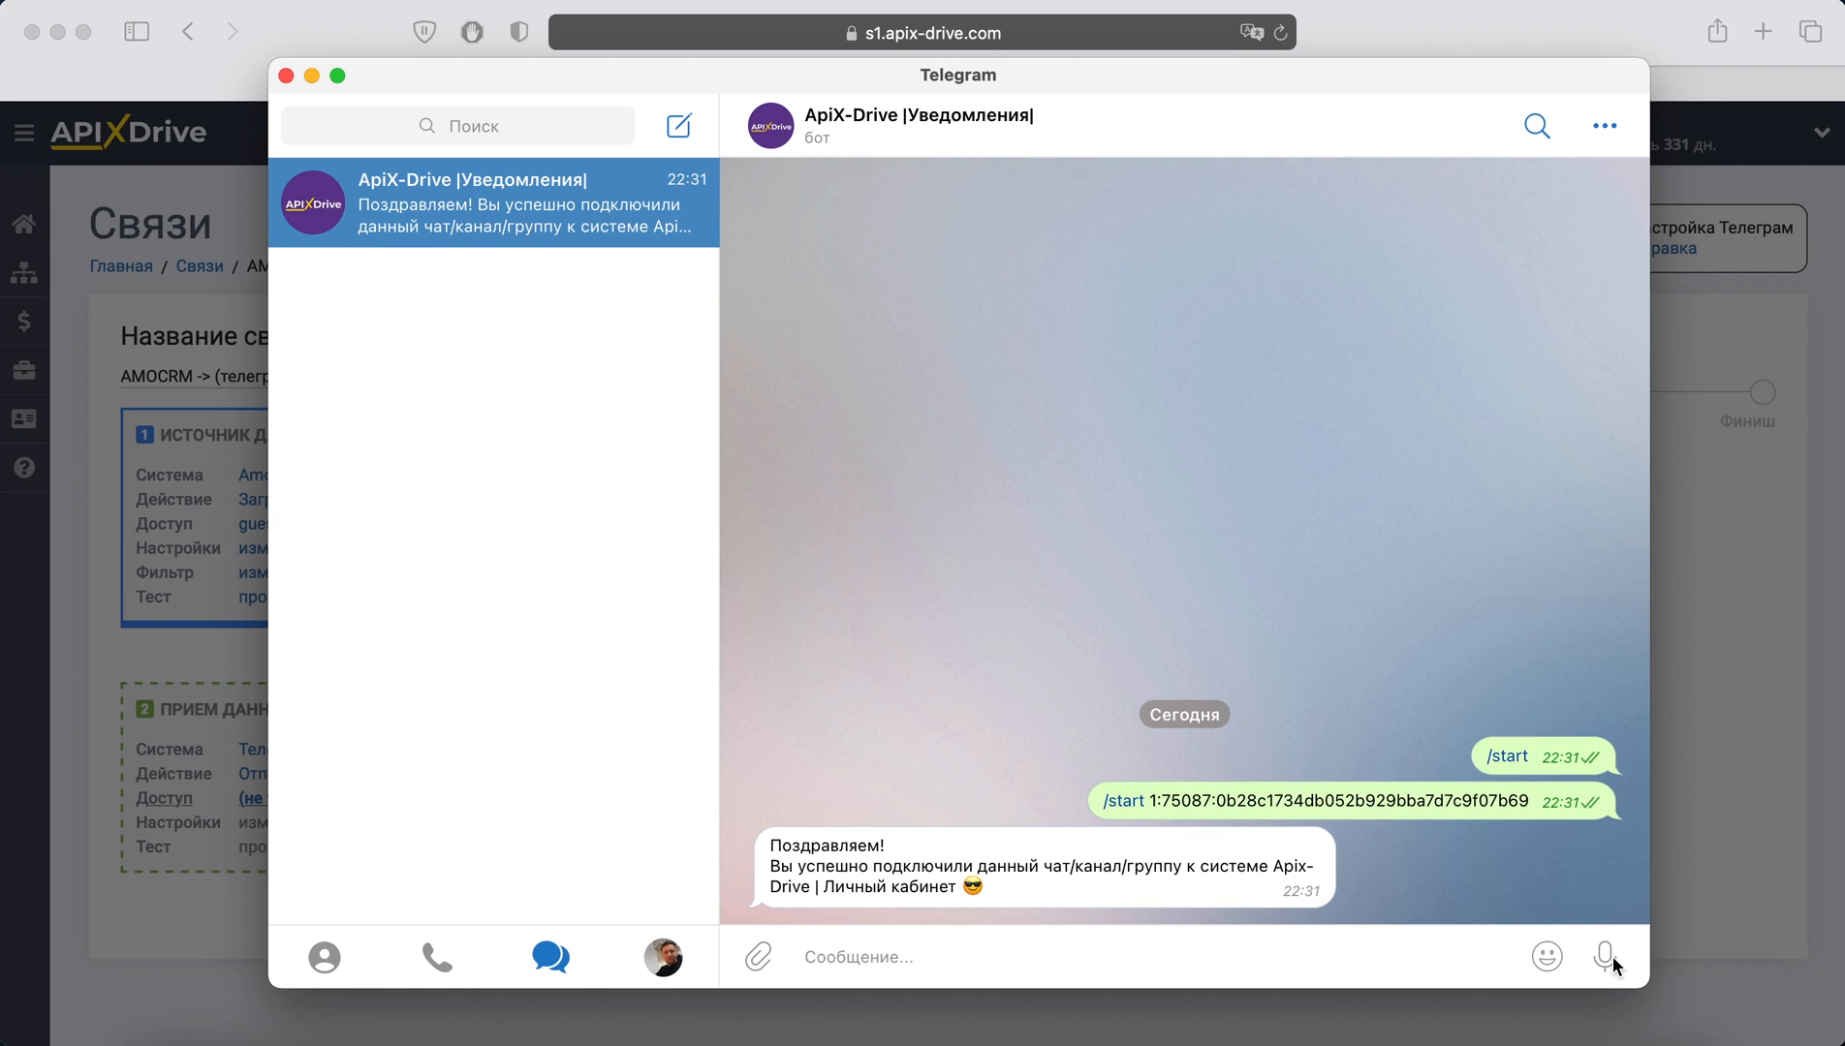
Switch back to ApiX-Drive, reload the page, and continue with the newly added Телеграм account
key("super+Tab")
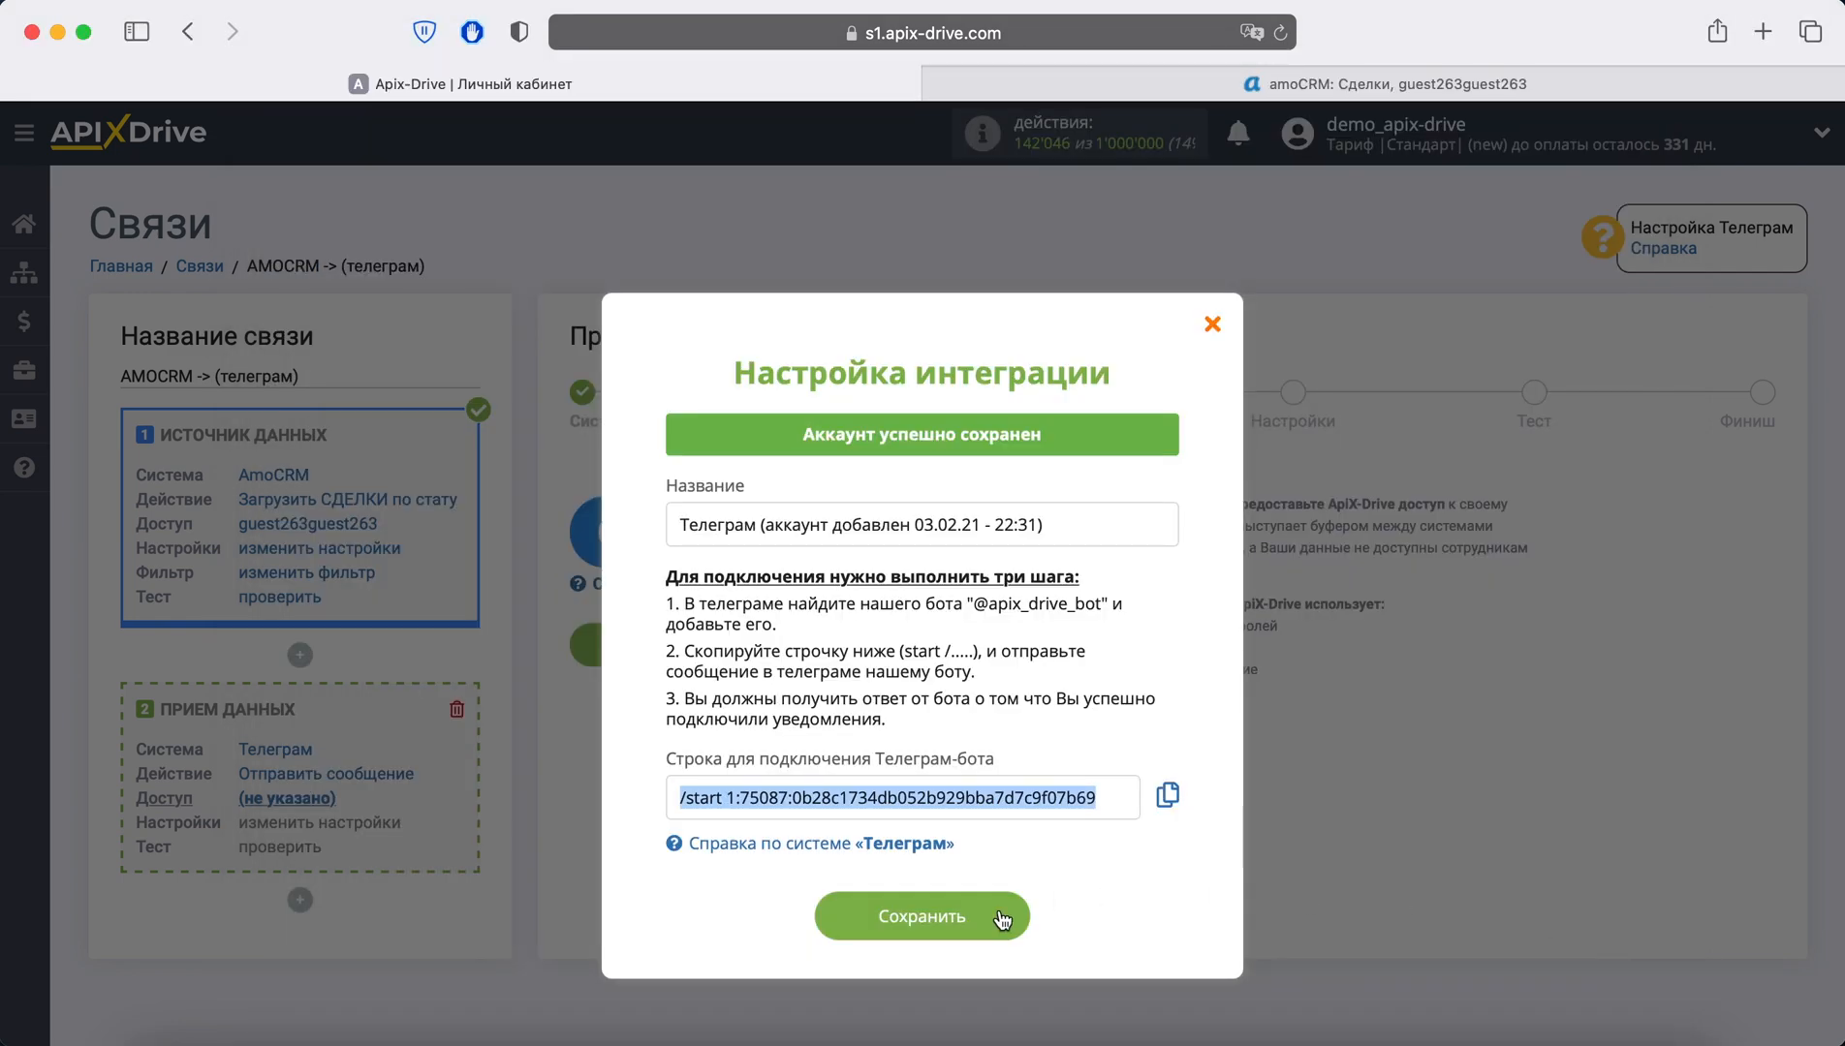
left_click(1279, 32)
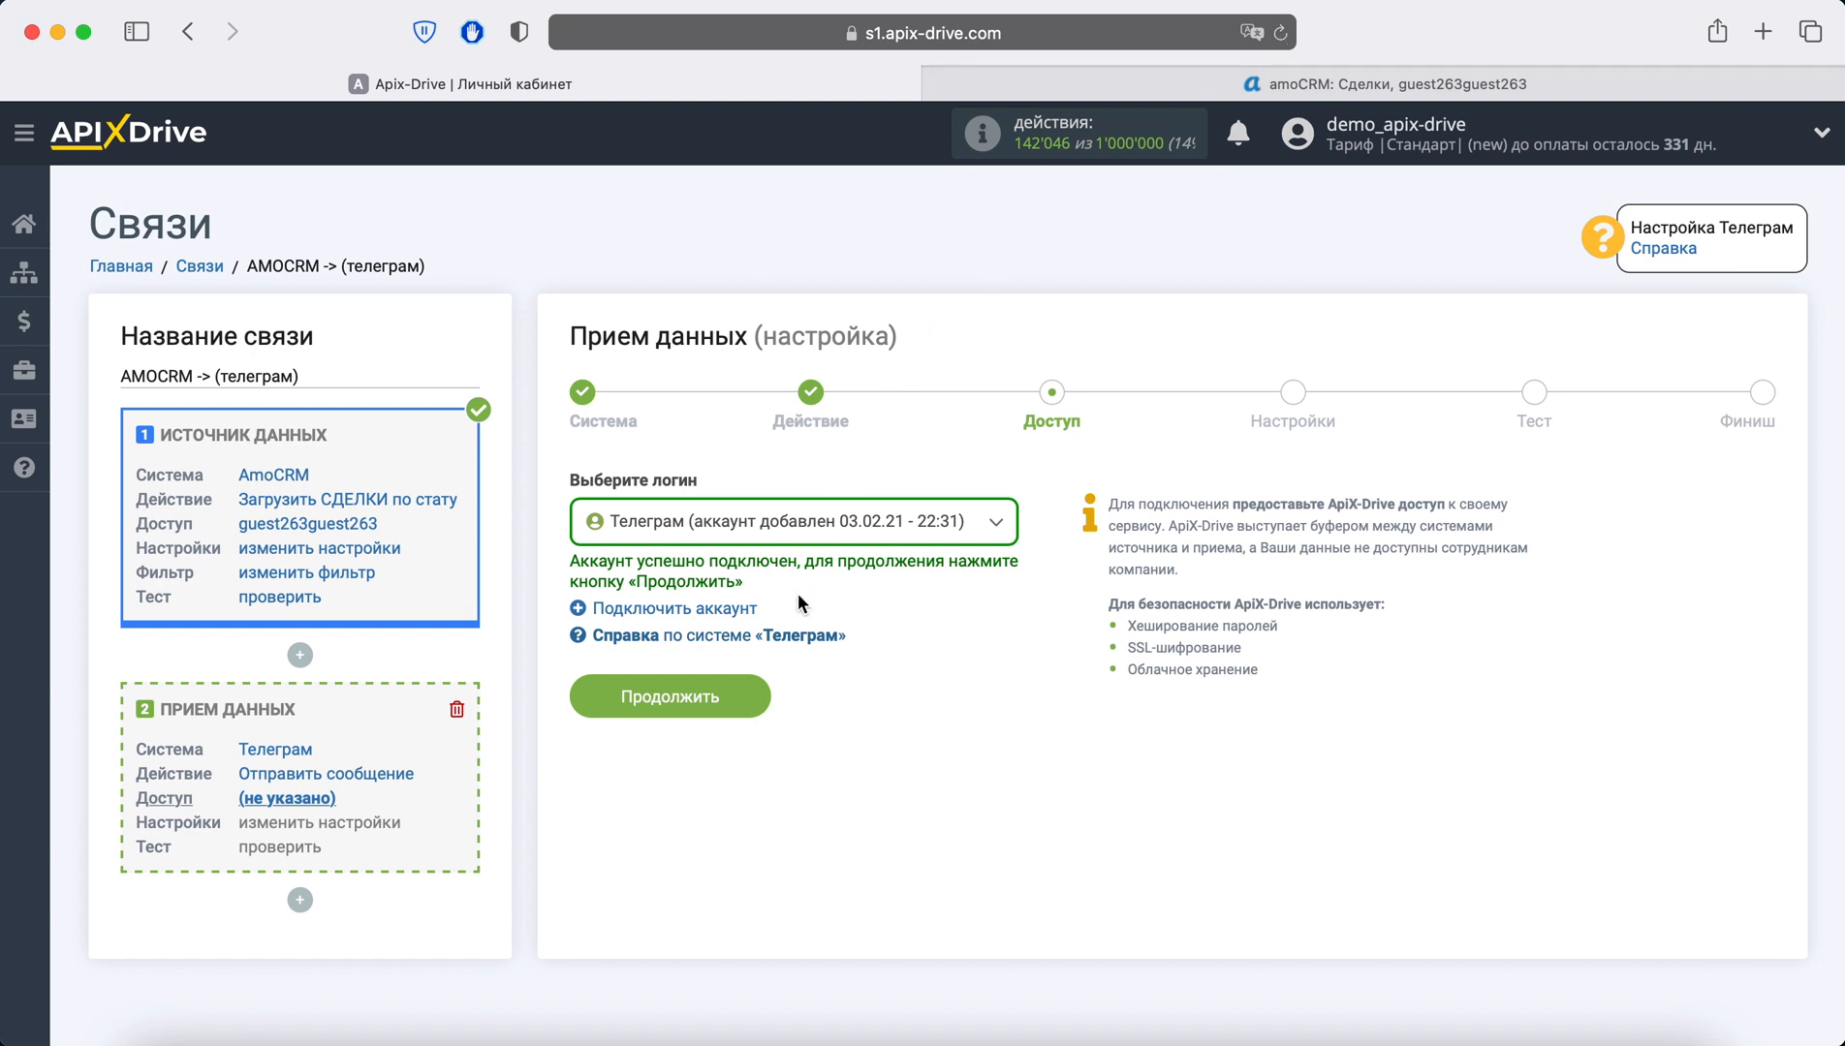
left_click(746, 690)
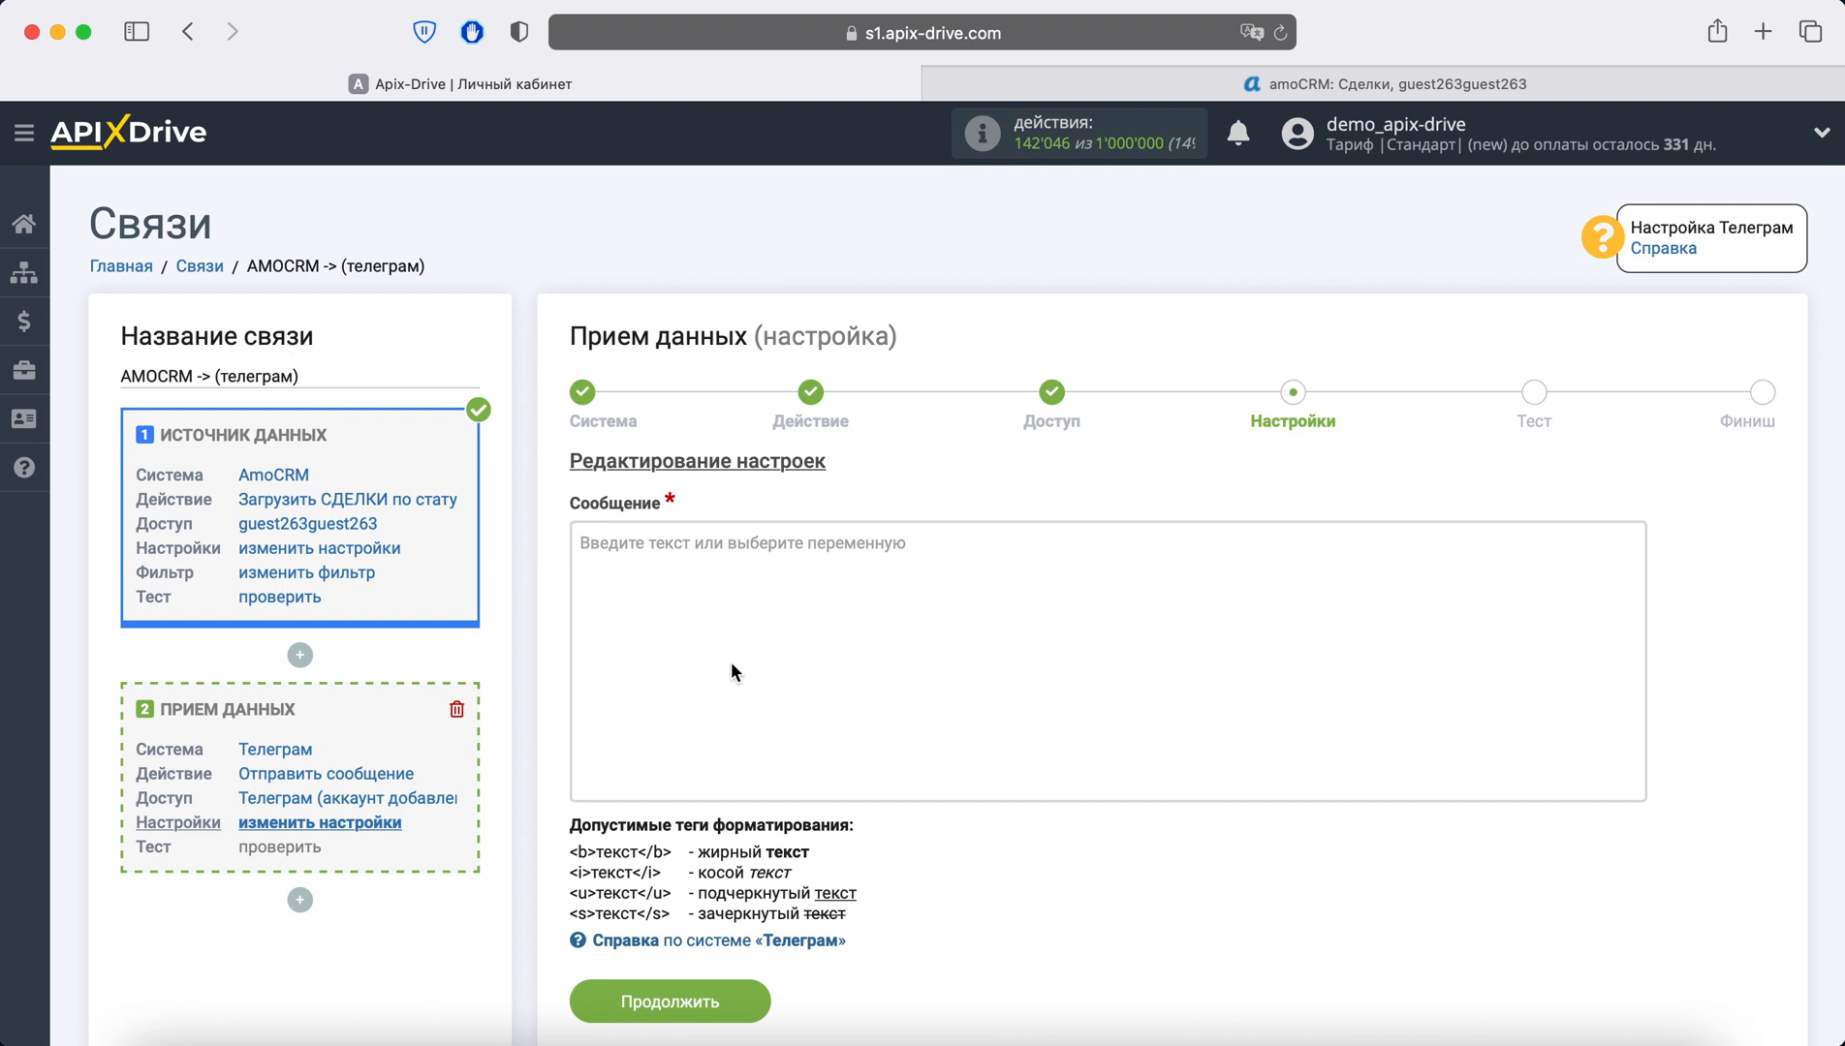
Start the Сообщение text with "Дата" followed by the AmoCRM variable "Дата создания"
left_click(709, 549)
scroll(1008, 729, "down", 3)
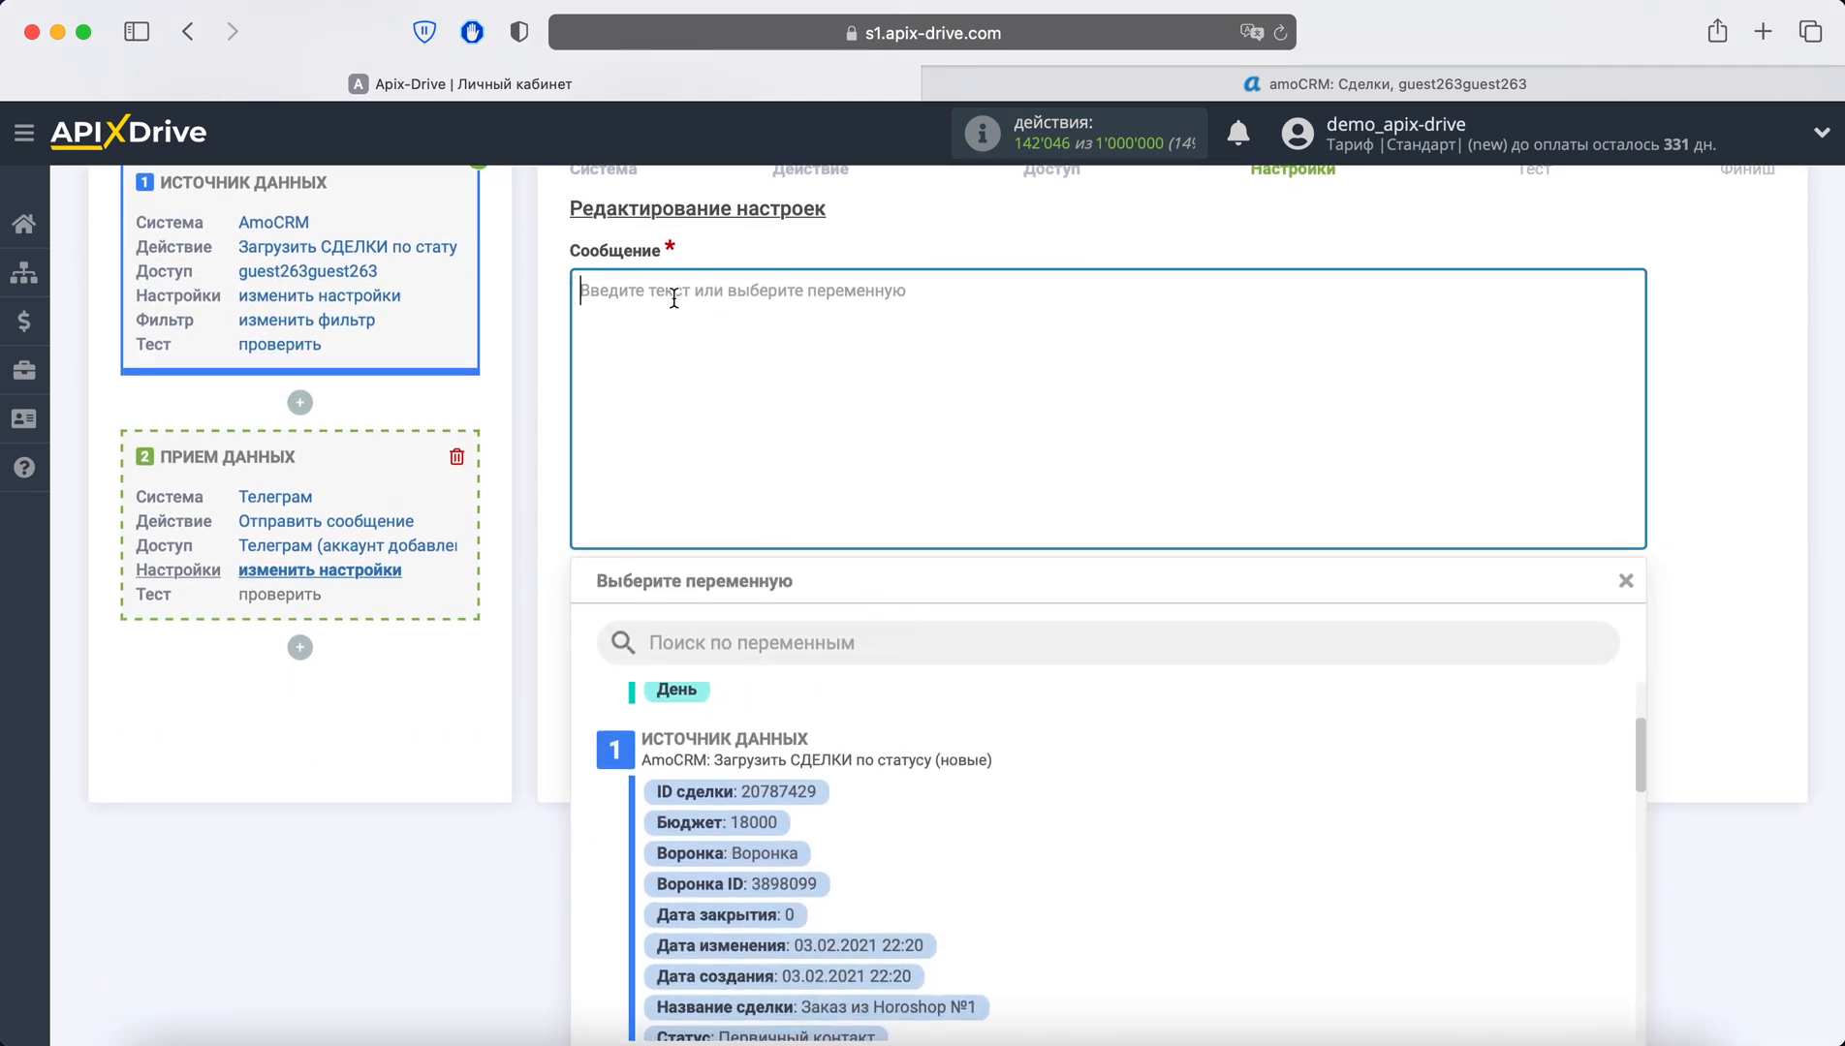
type("Дата")
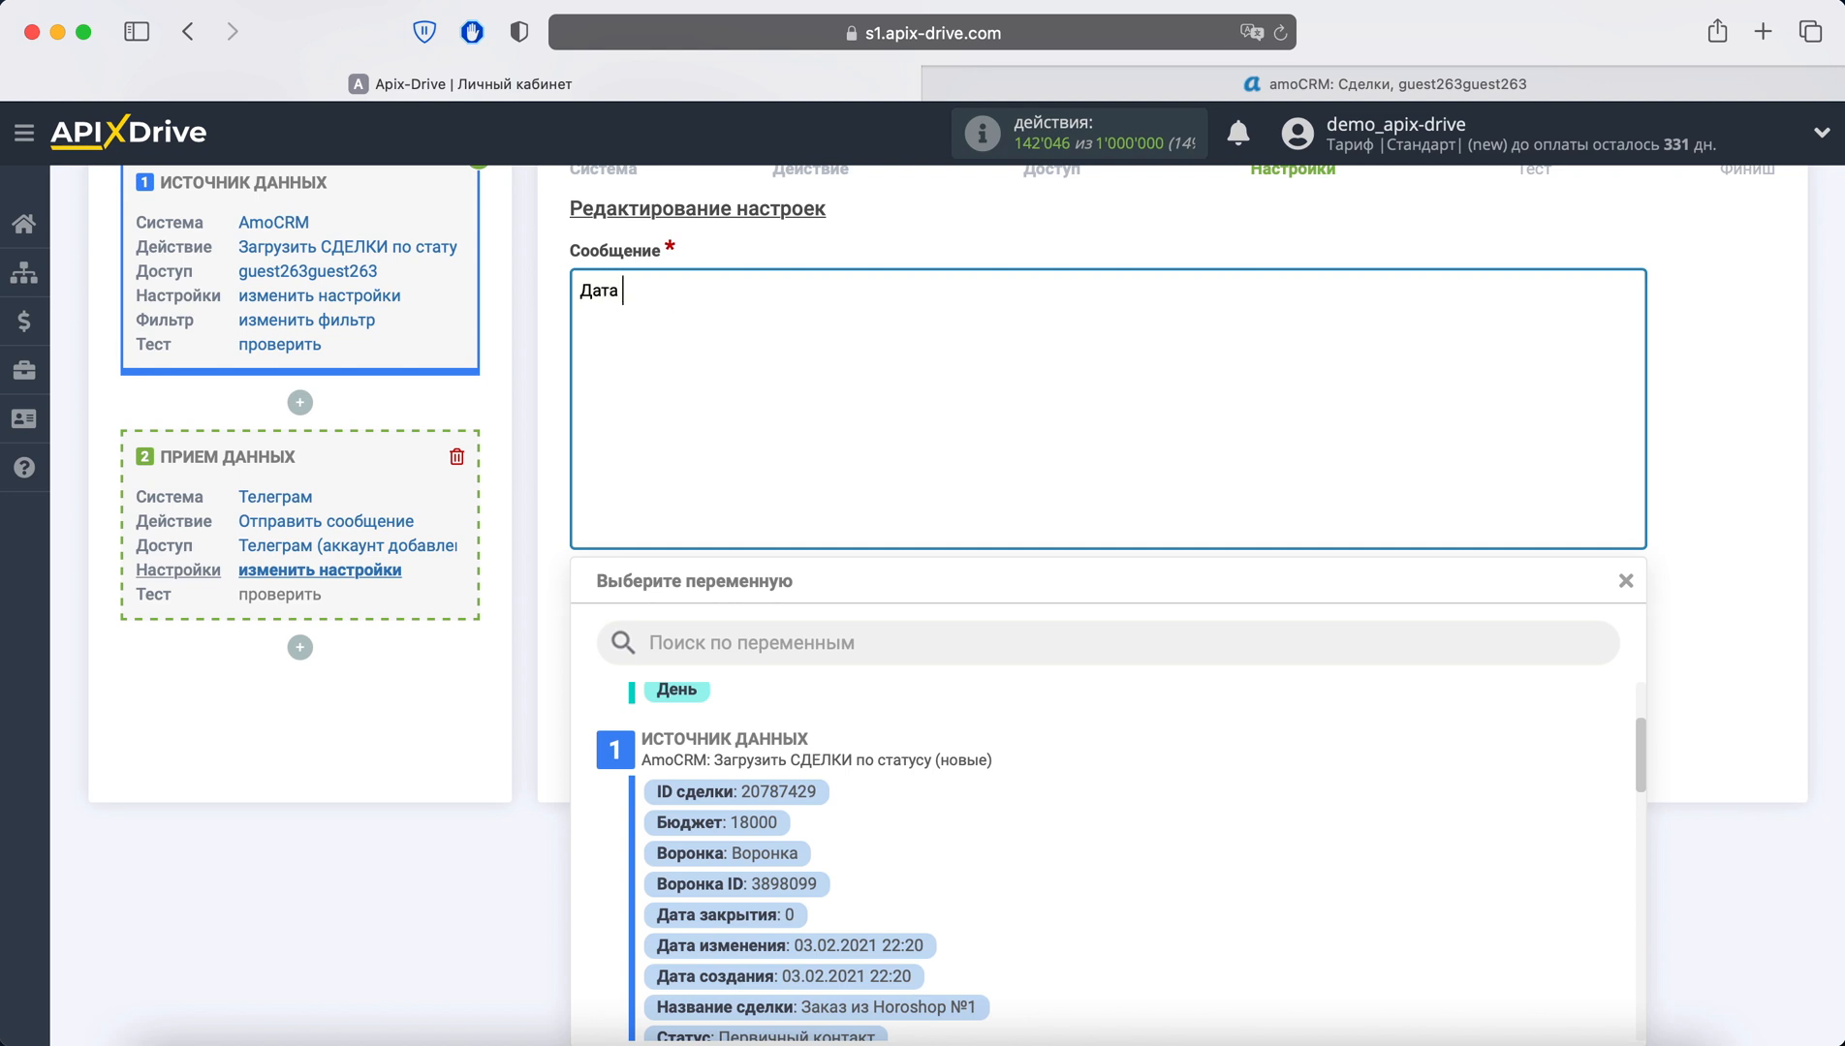
scroll(1041, 860, "down", 3)
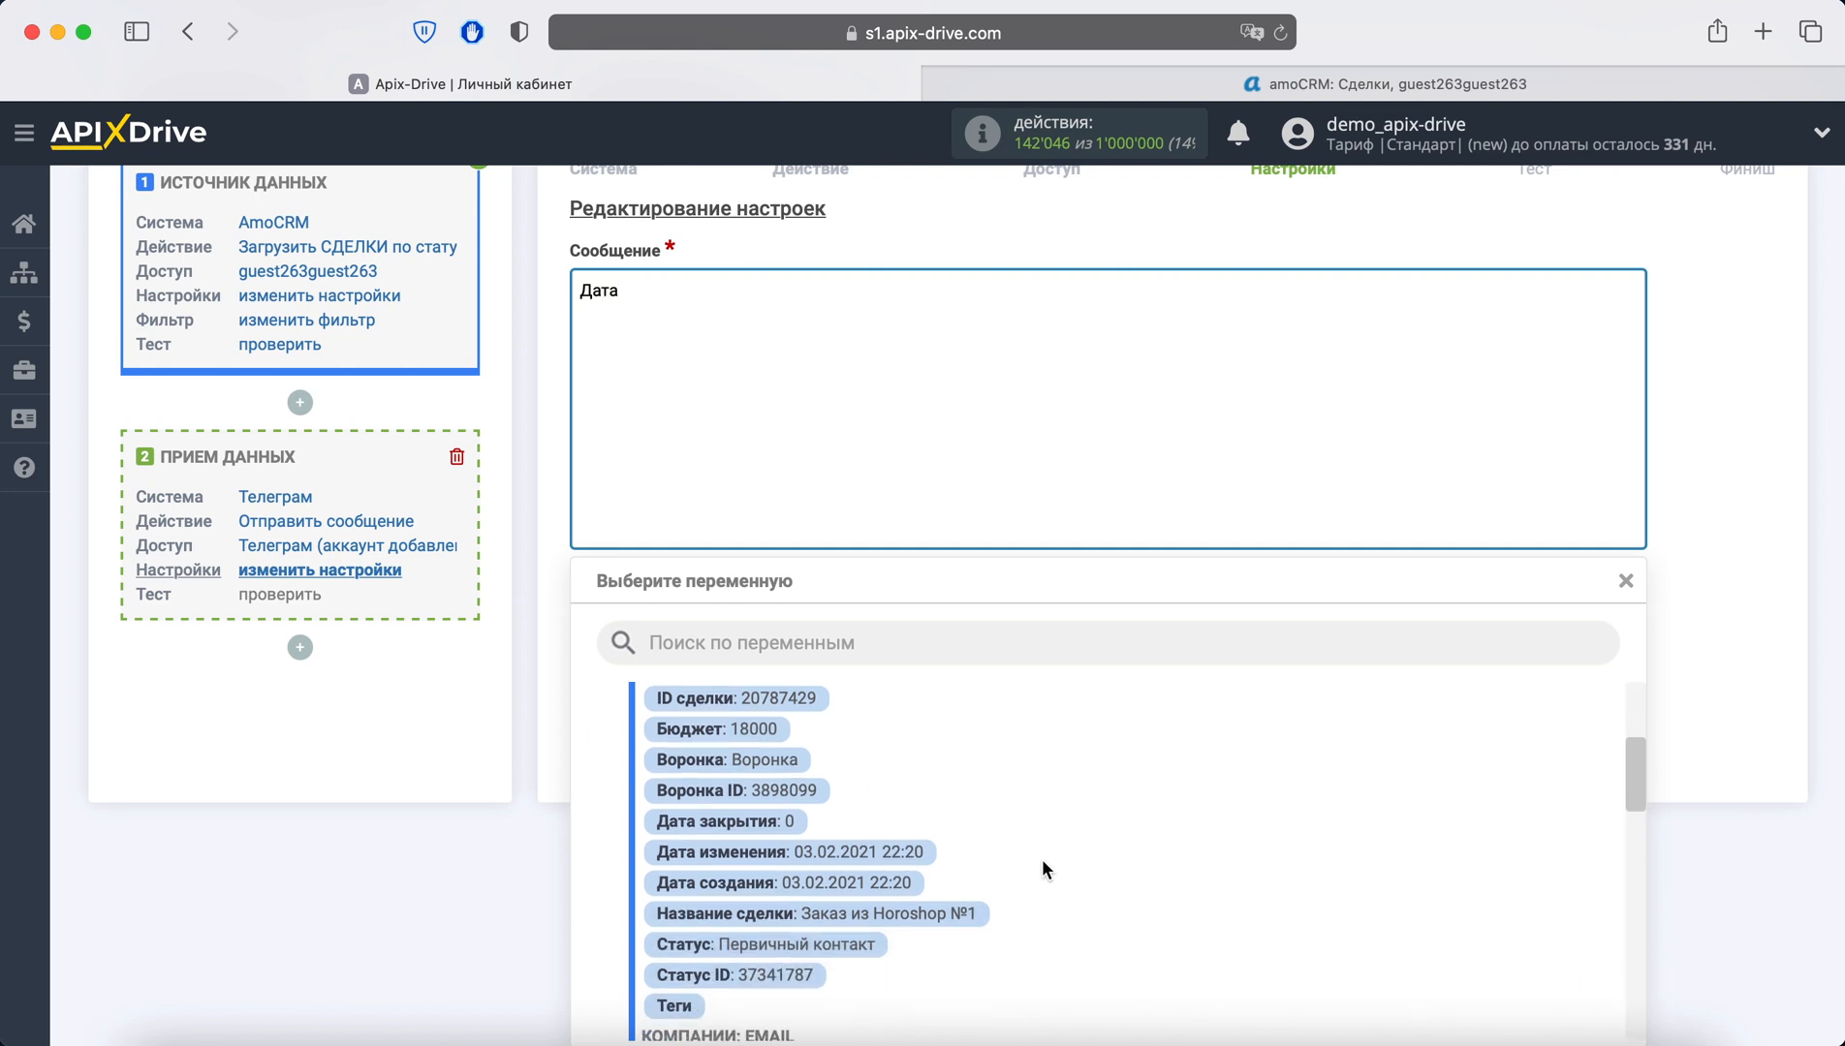
left_click(854, 878)
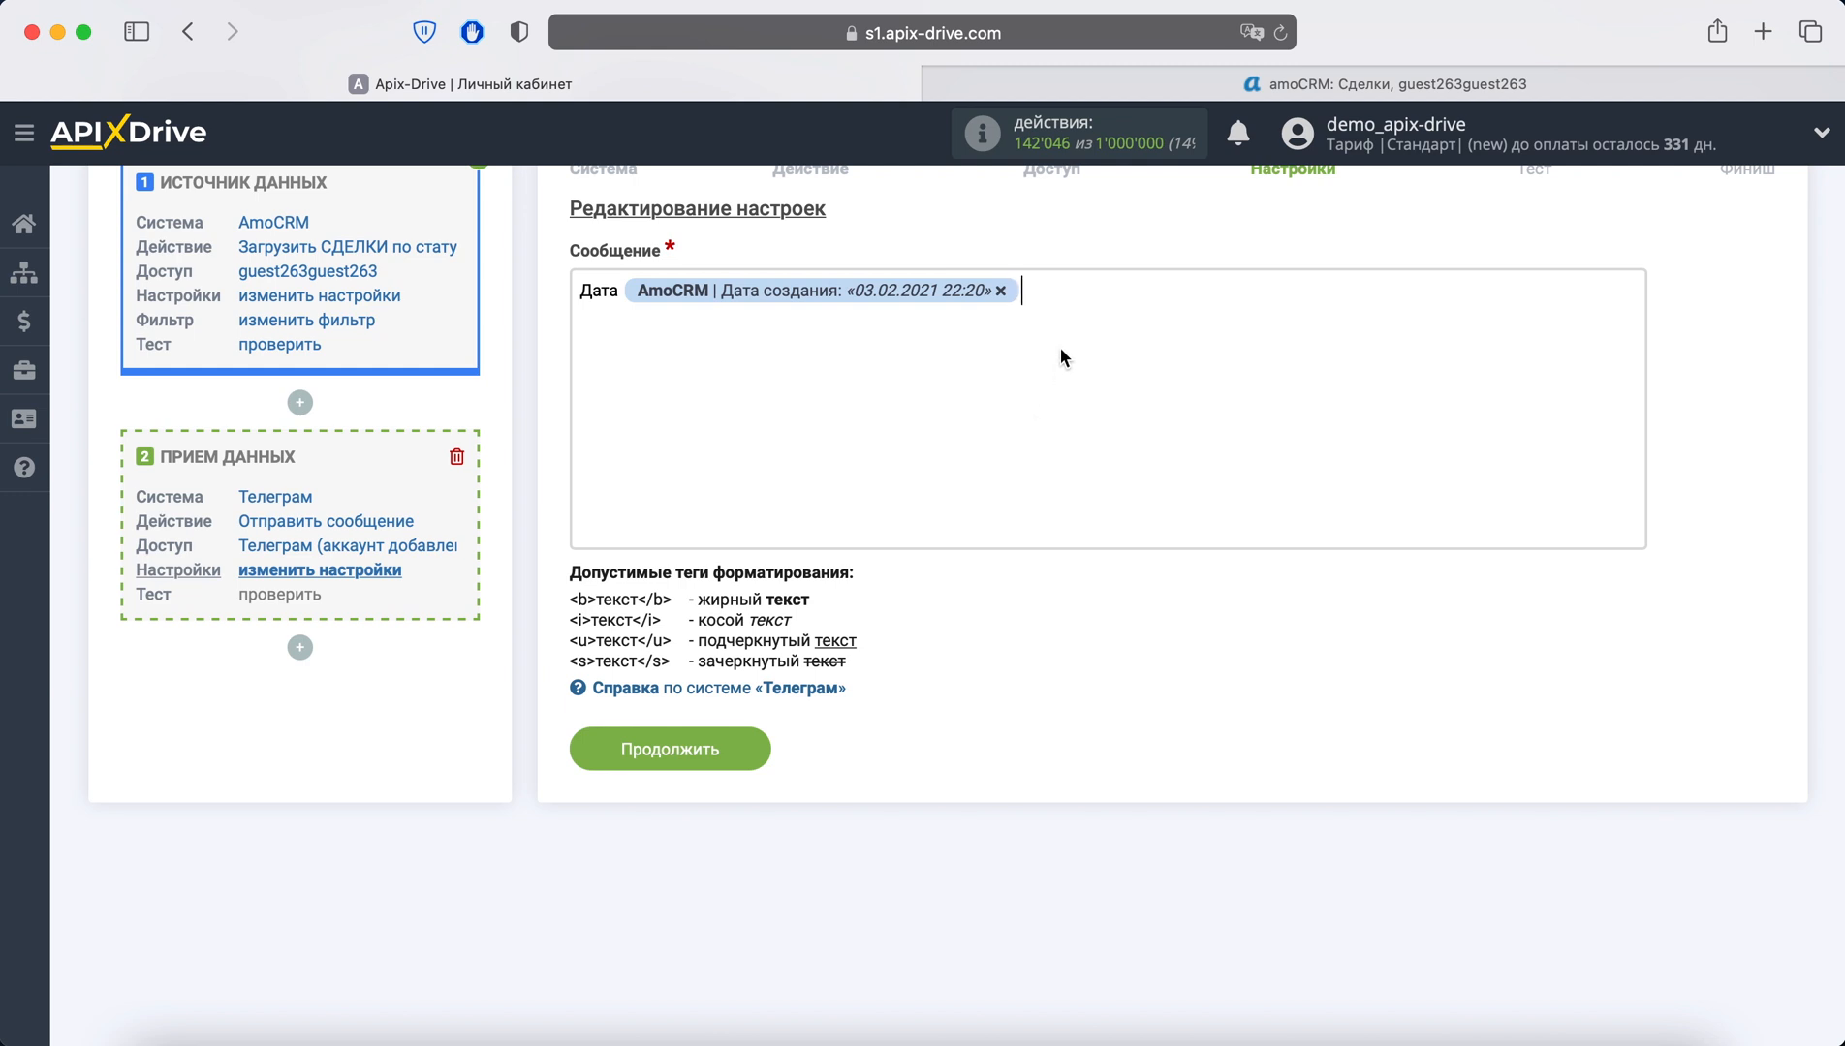
Add a second message line "Название сделки" followed by the AmoCRM variable "Название сделки"
key("Return")
type("Название")
type("сделки")
left_click(789, 324)
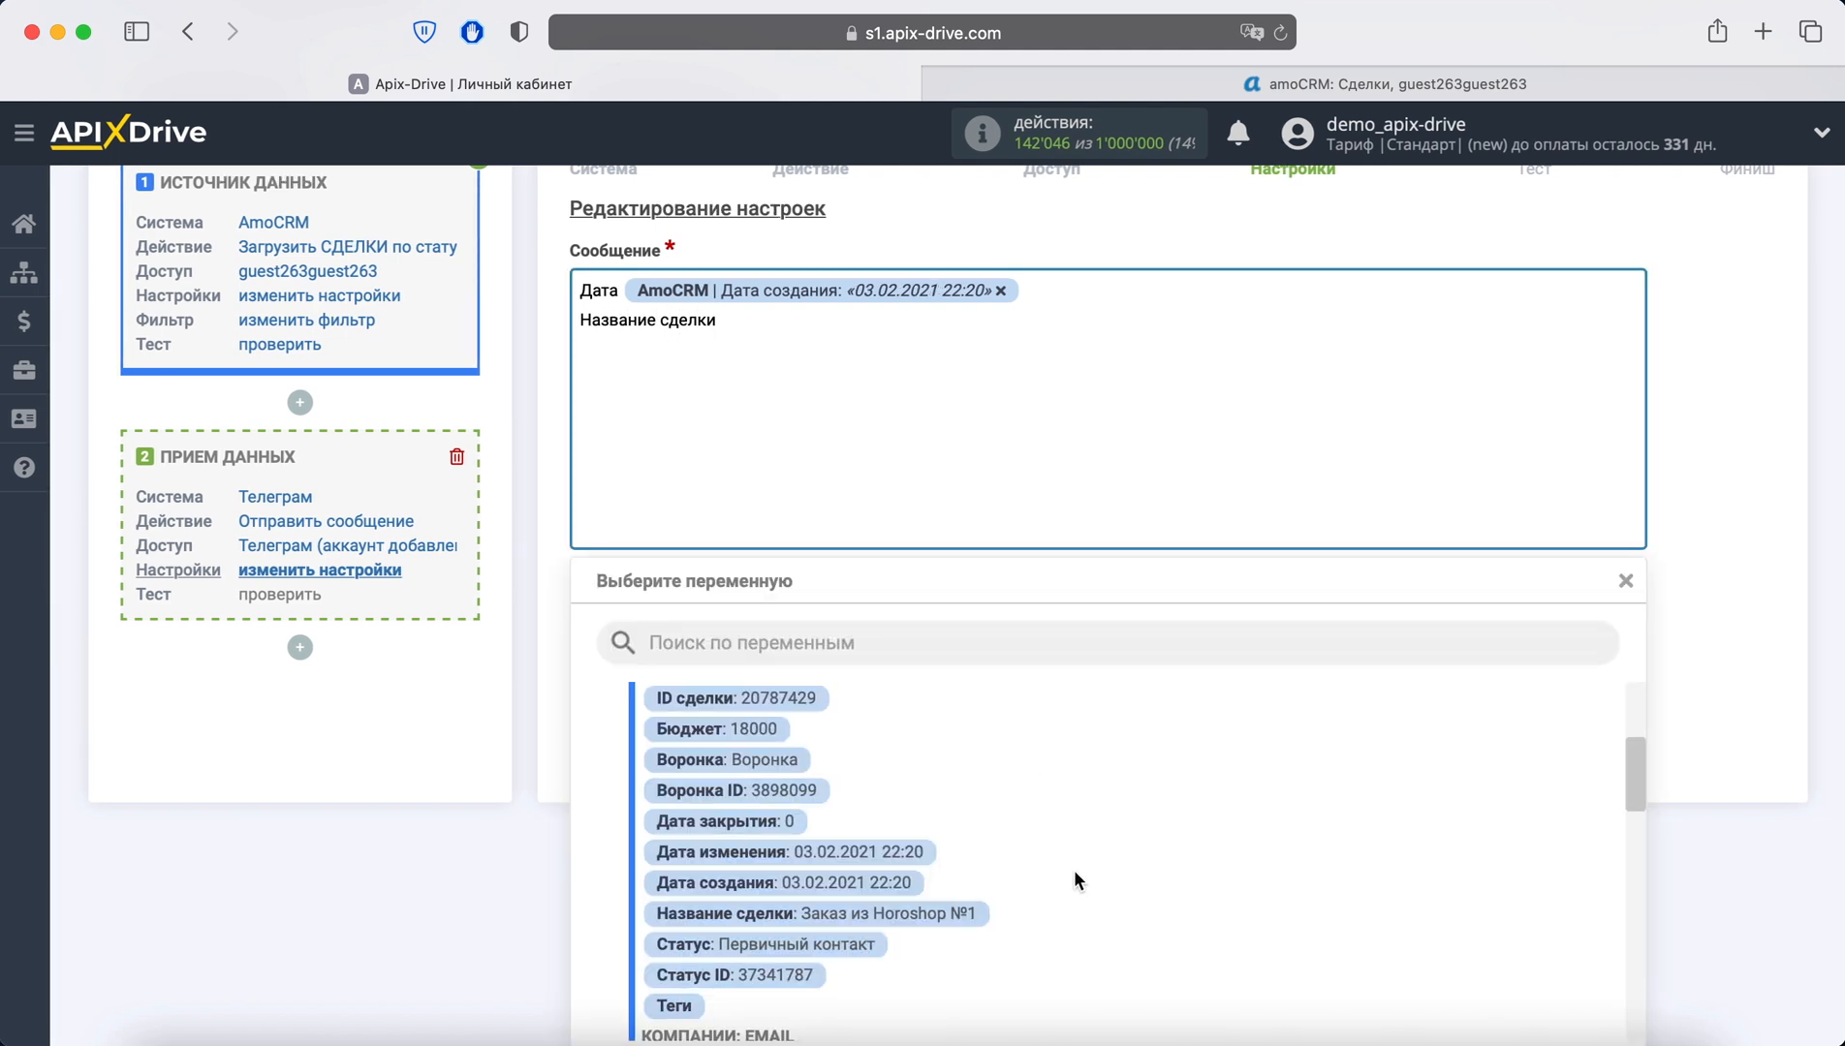
scroll(1078, 863, "down", 2)
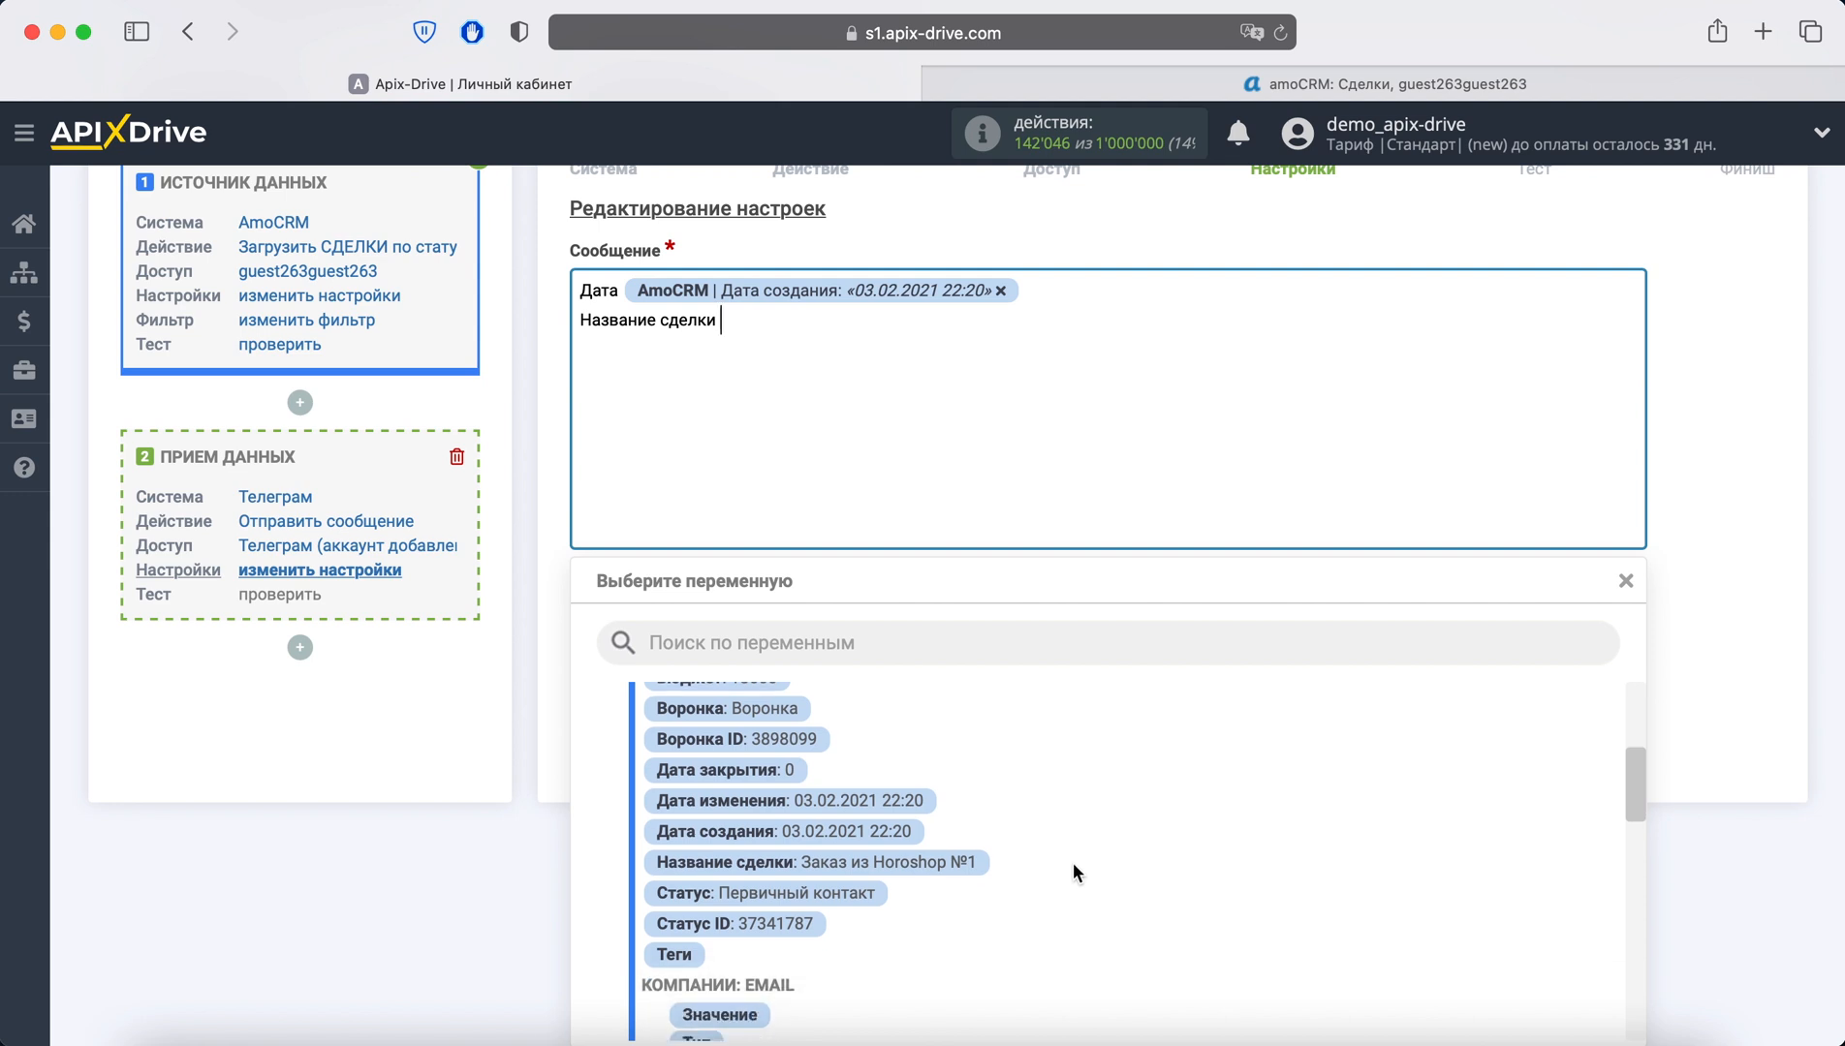
left_click(932, 862)
Add a third message line "Телефон" followed by the "Значение" variable from "Контакты: Телефон"
key("Return")
type("Телефон")
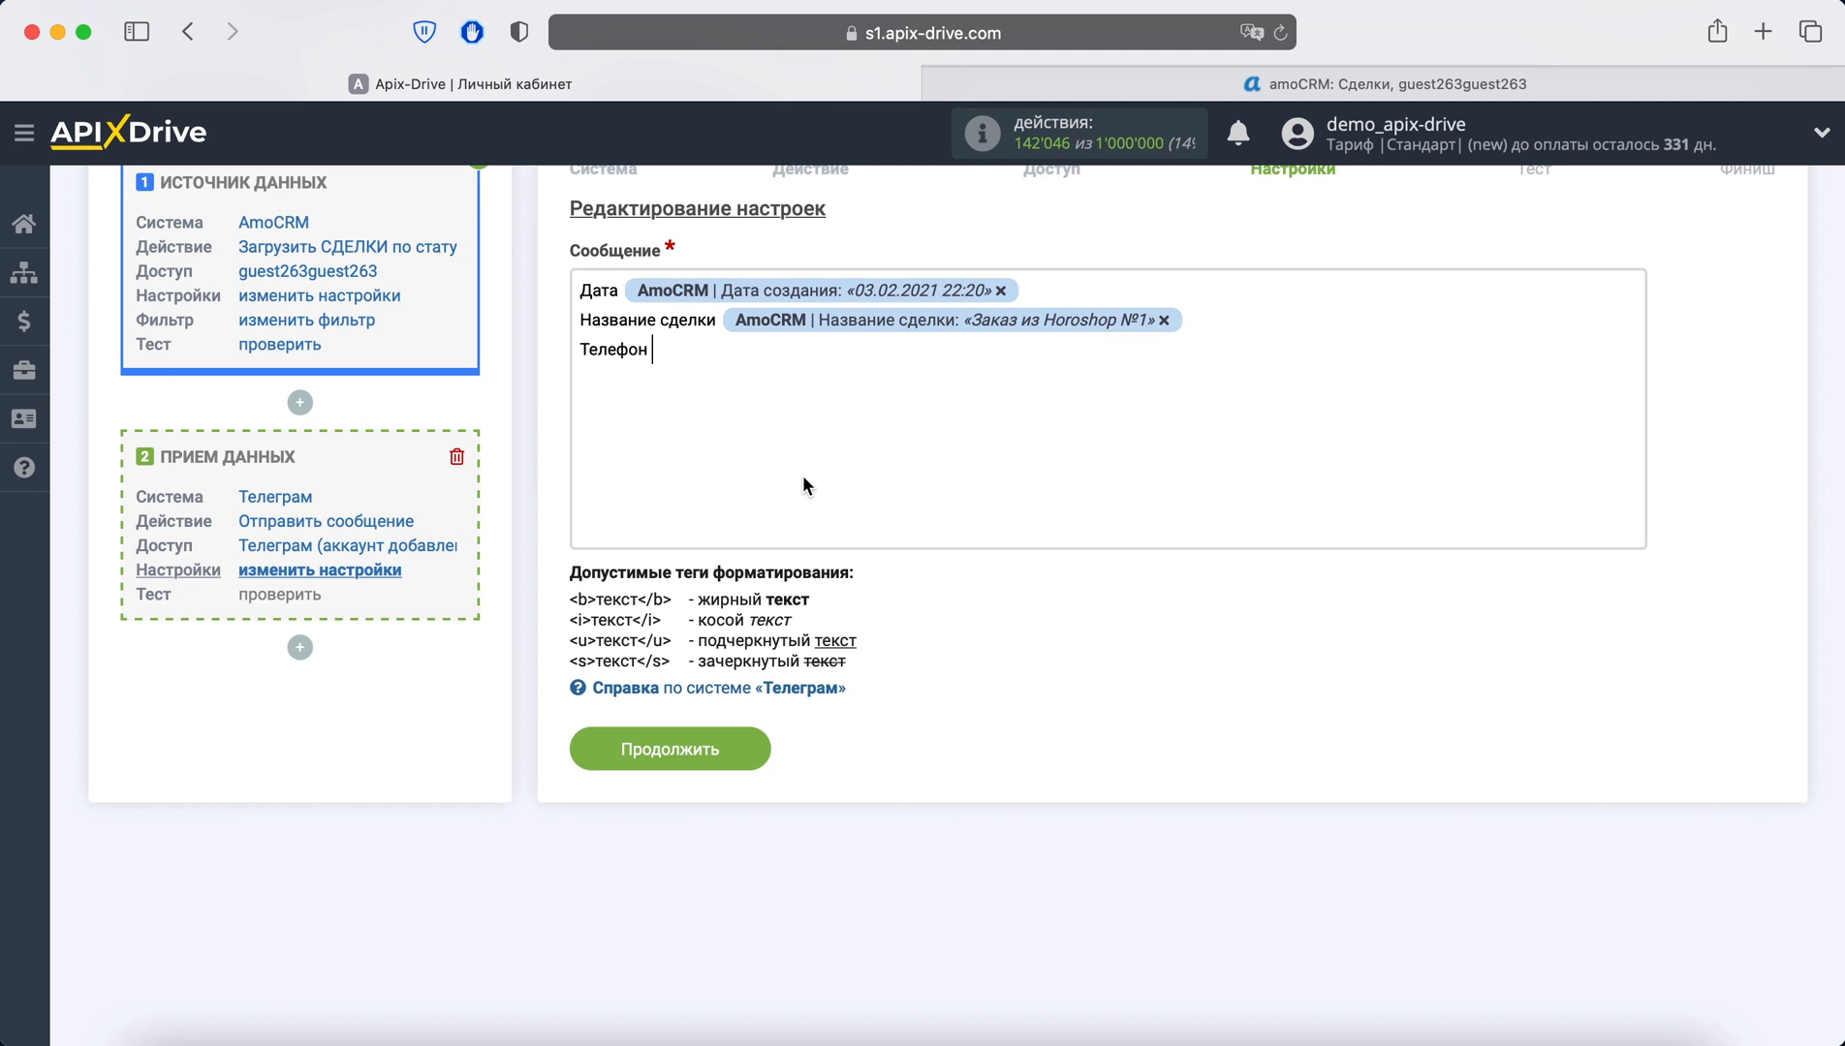
left_click(737, 334)
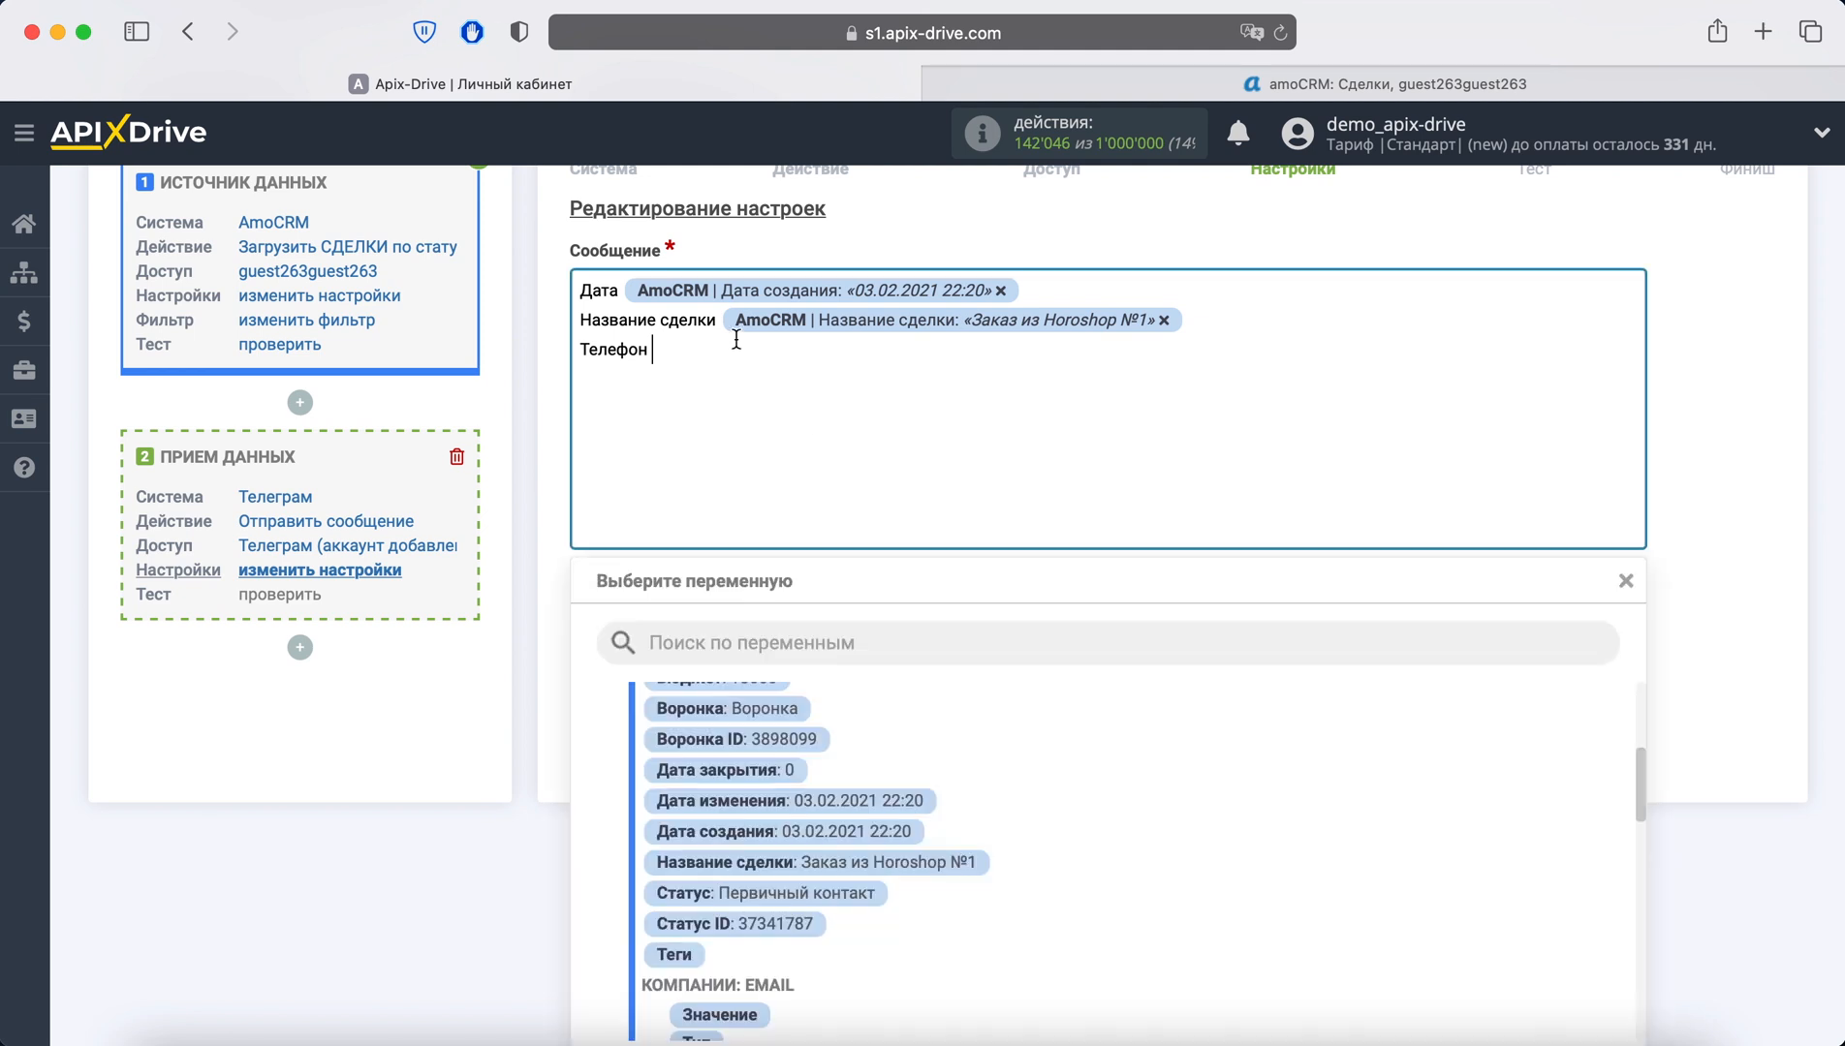
scroll(1009, 811, "down", 5)
scroll(1010, 805, "down", 5)
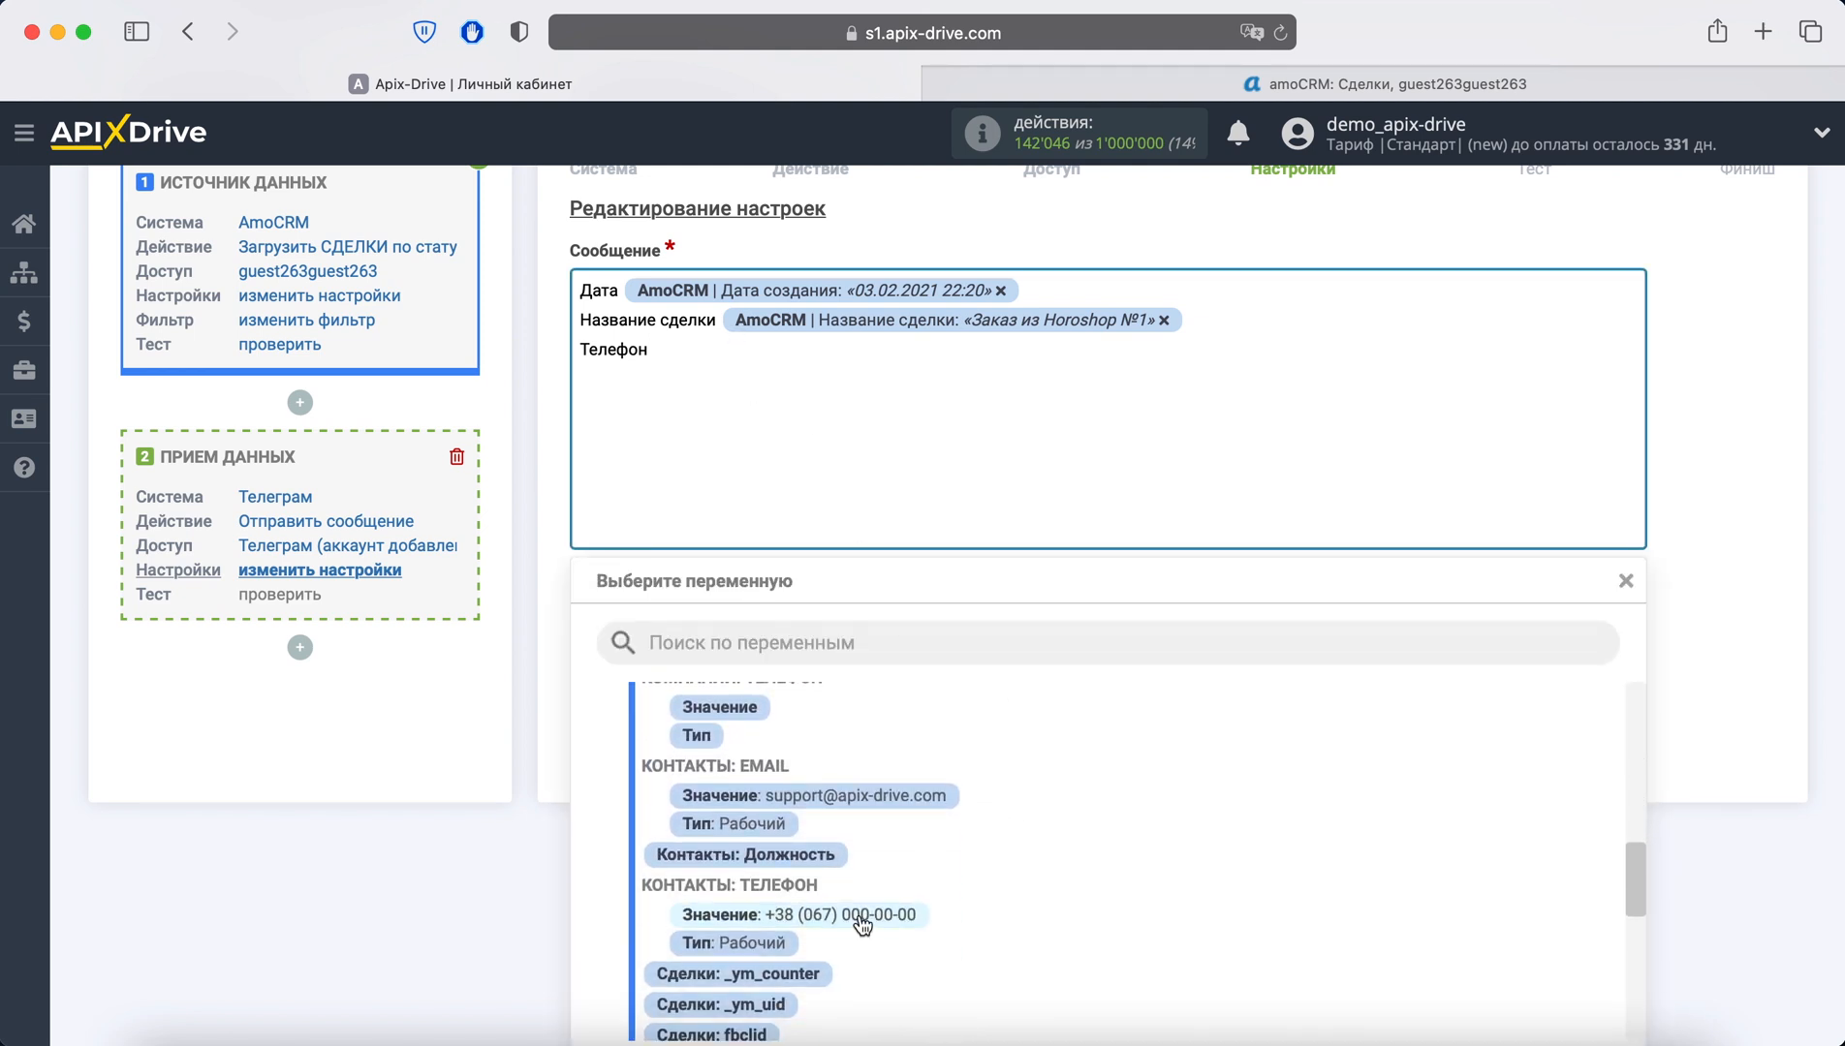
left_click(861, 918)
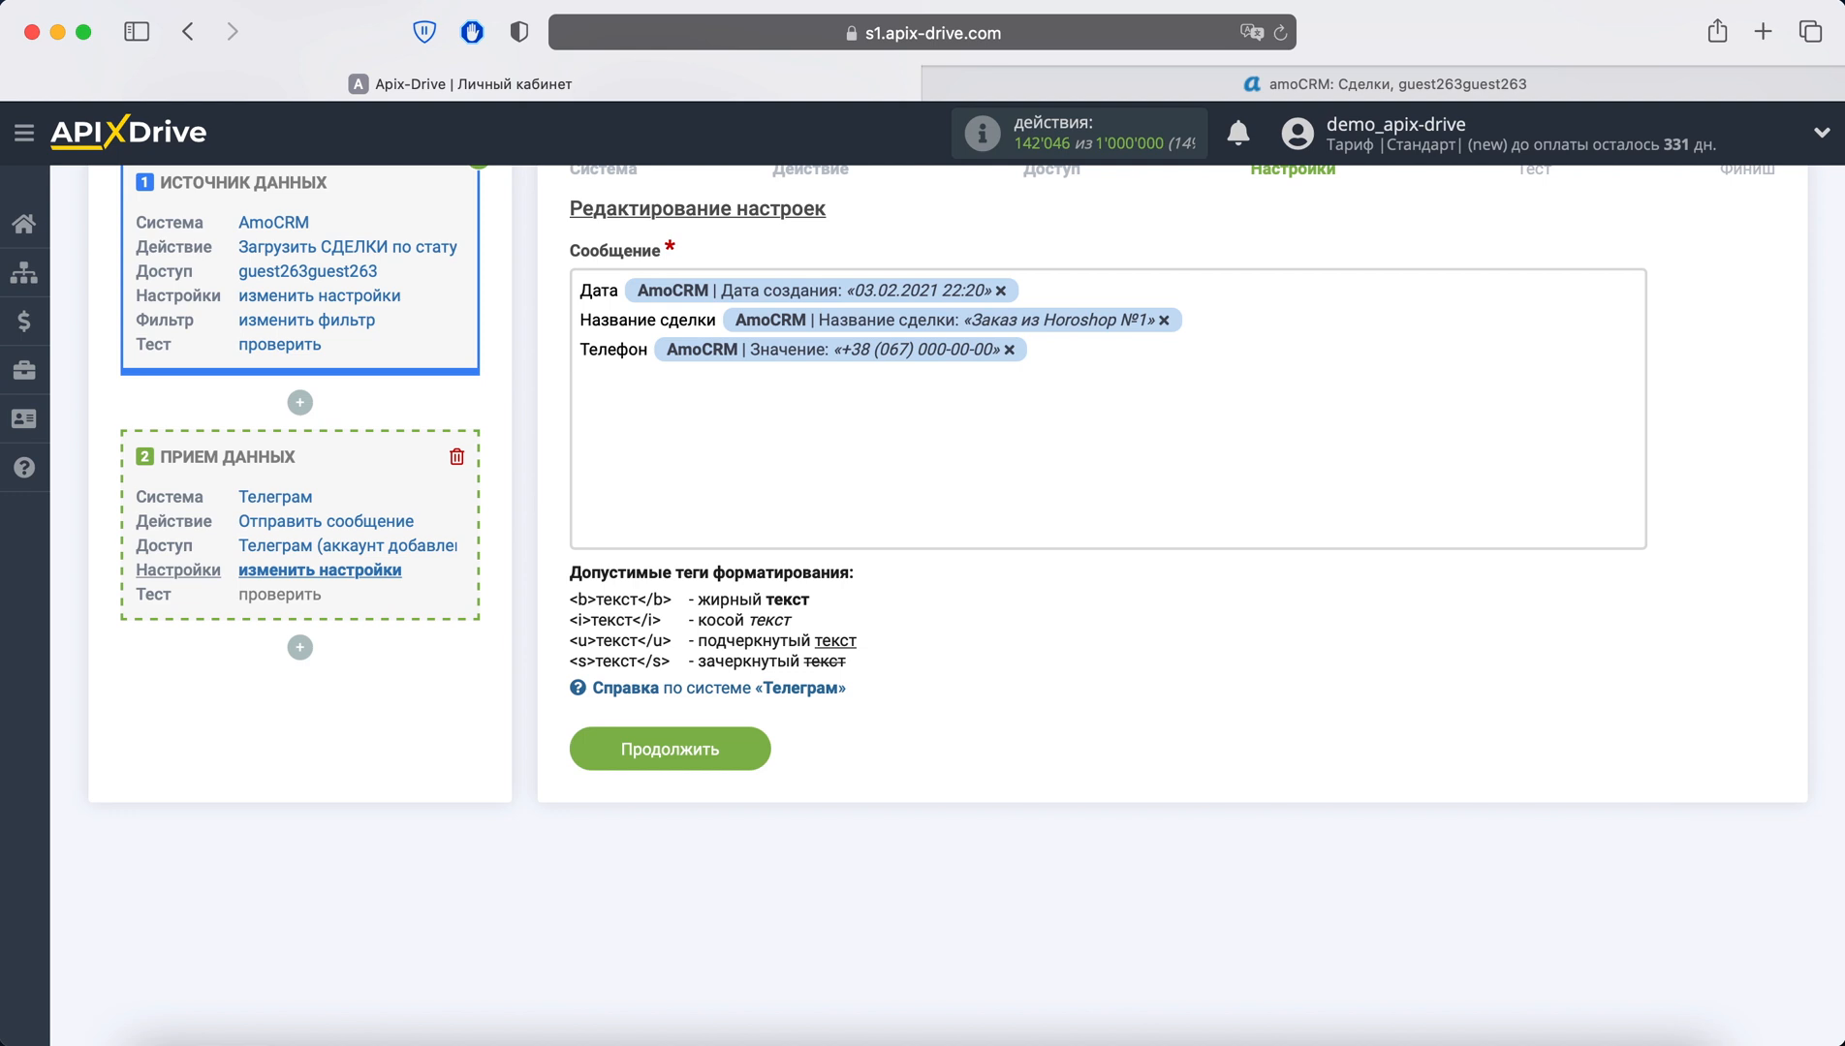
Add a fourth message line "Email" followed by the "Значение" variable from "Контакты: Email", and continue to the test stage
key("Return")
type("Email")
left_click(692, 381)
scroll(1003, 812, "down", 1)
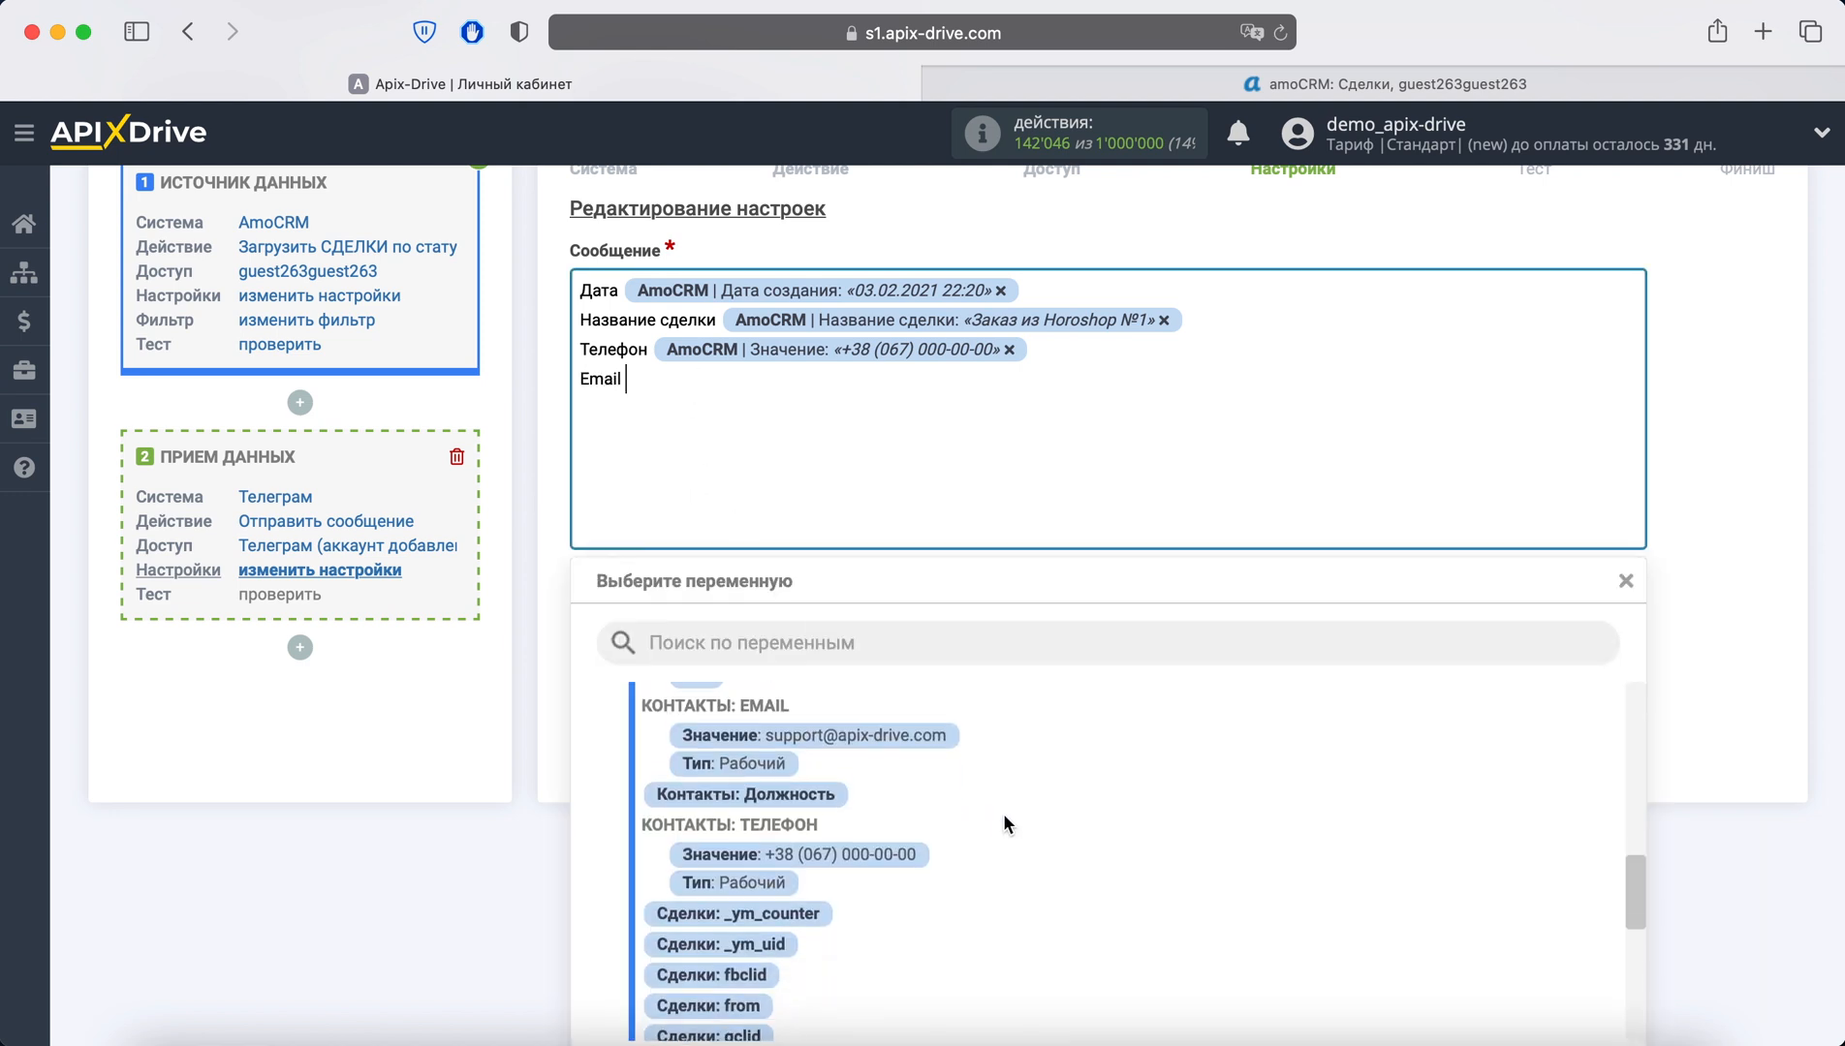
left_click(892, 736)
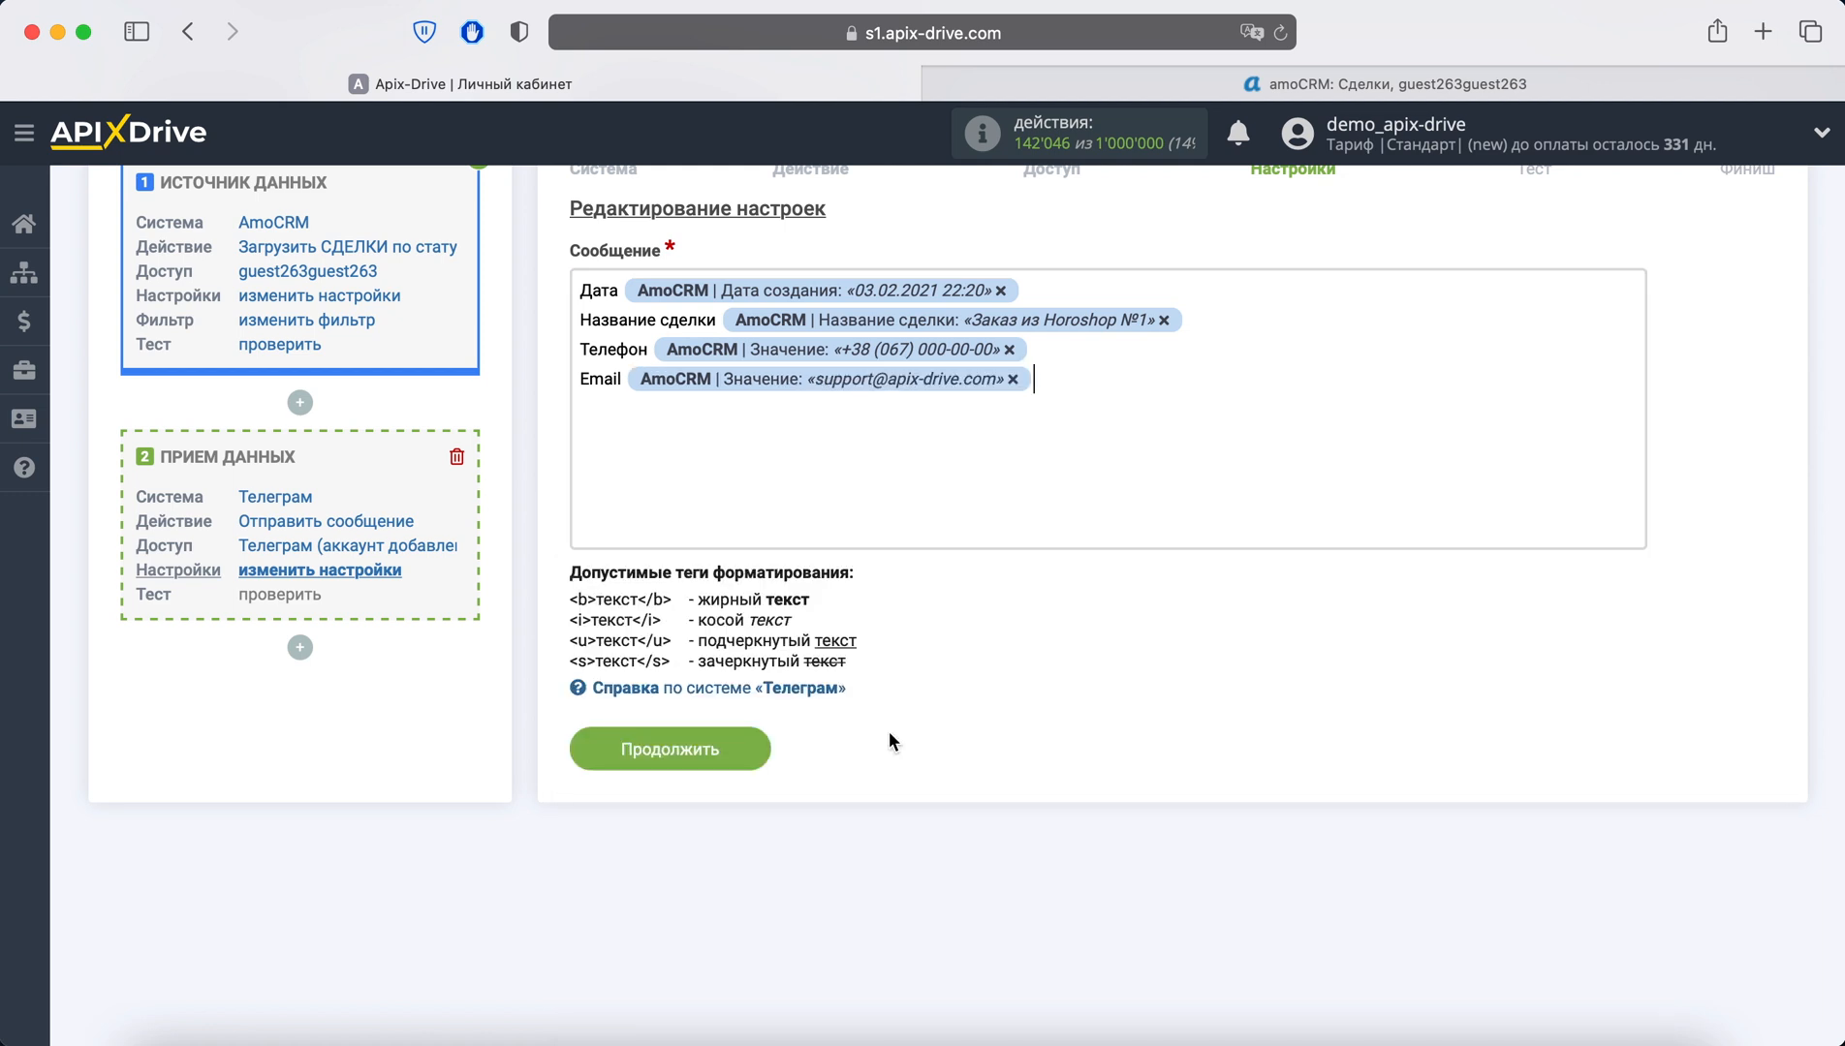
left_click(766, 747)
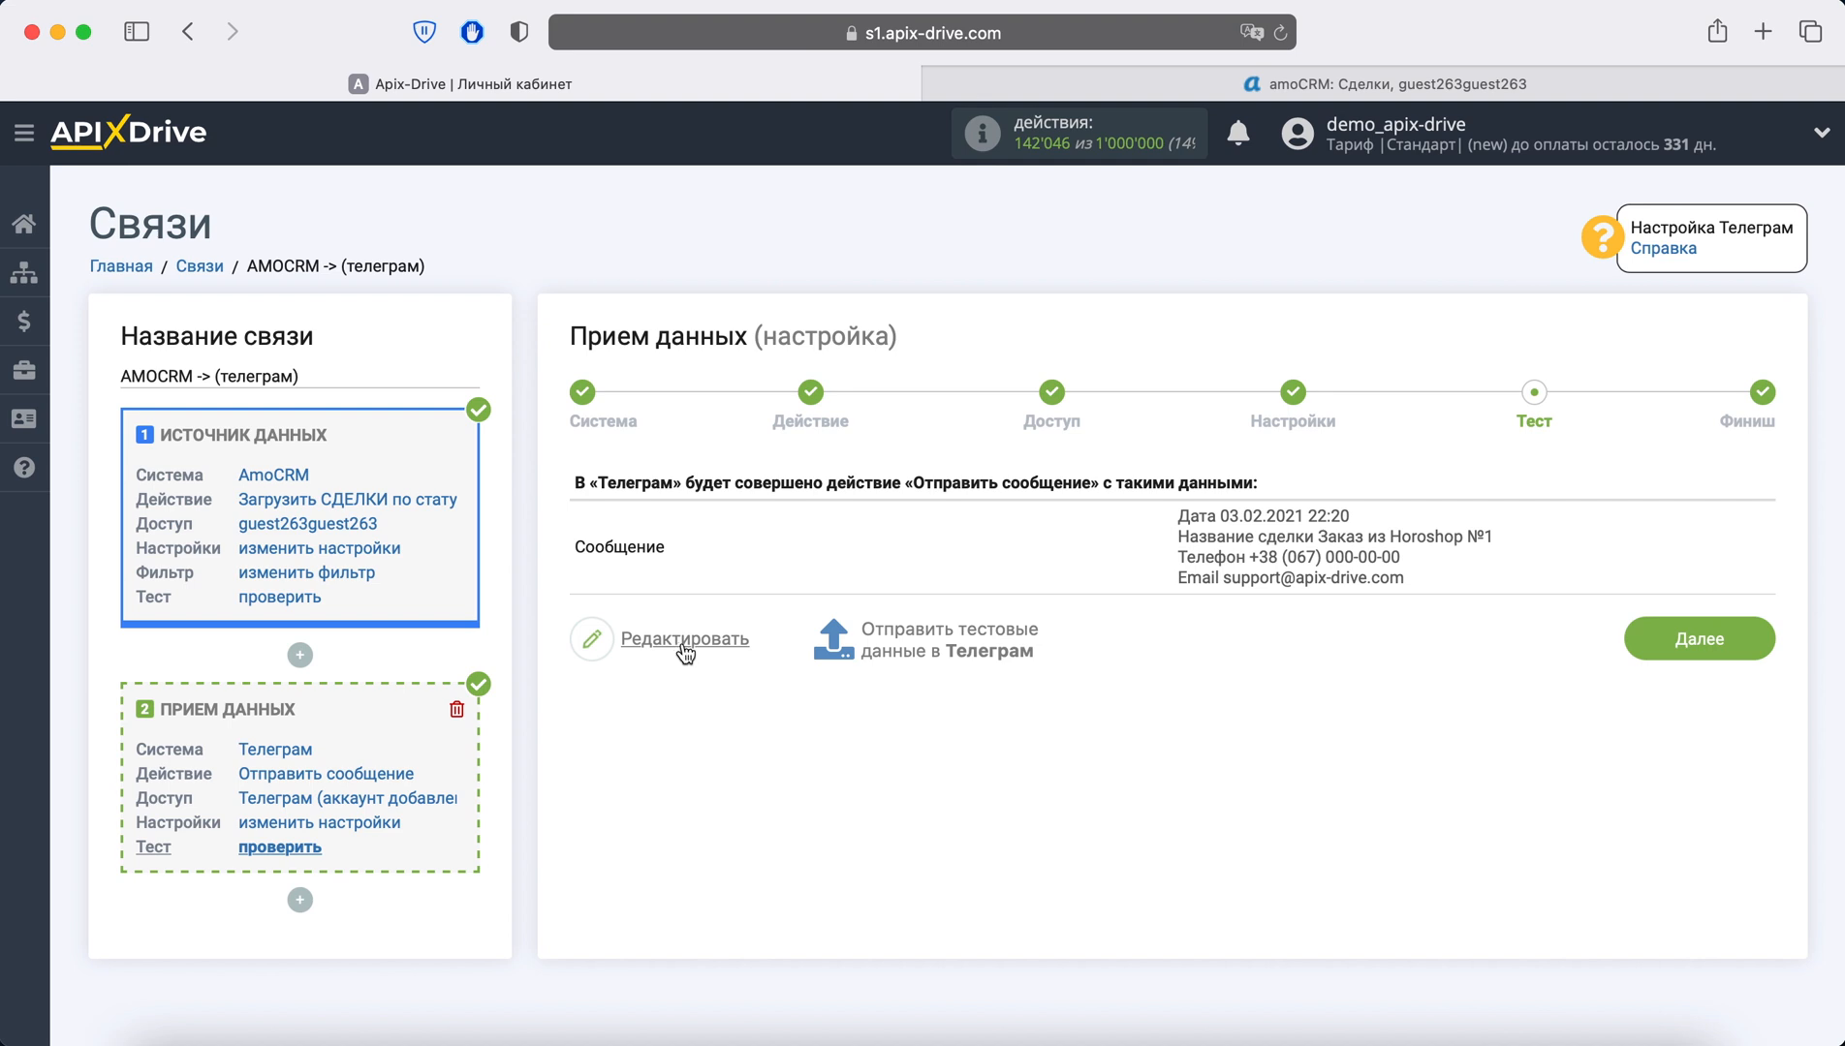
Send the test data to Телеграм and open the received message in Telegram
left_click(901, 641)
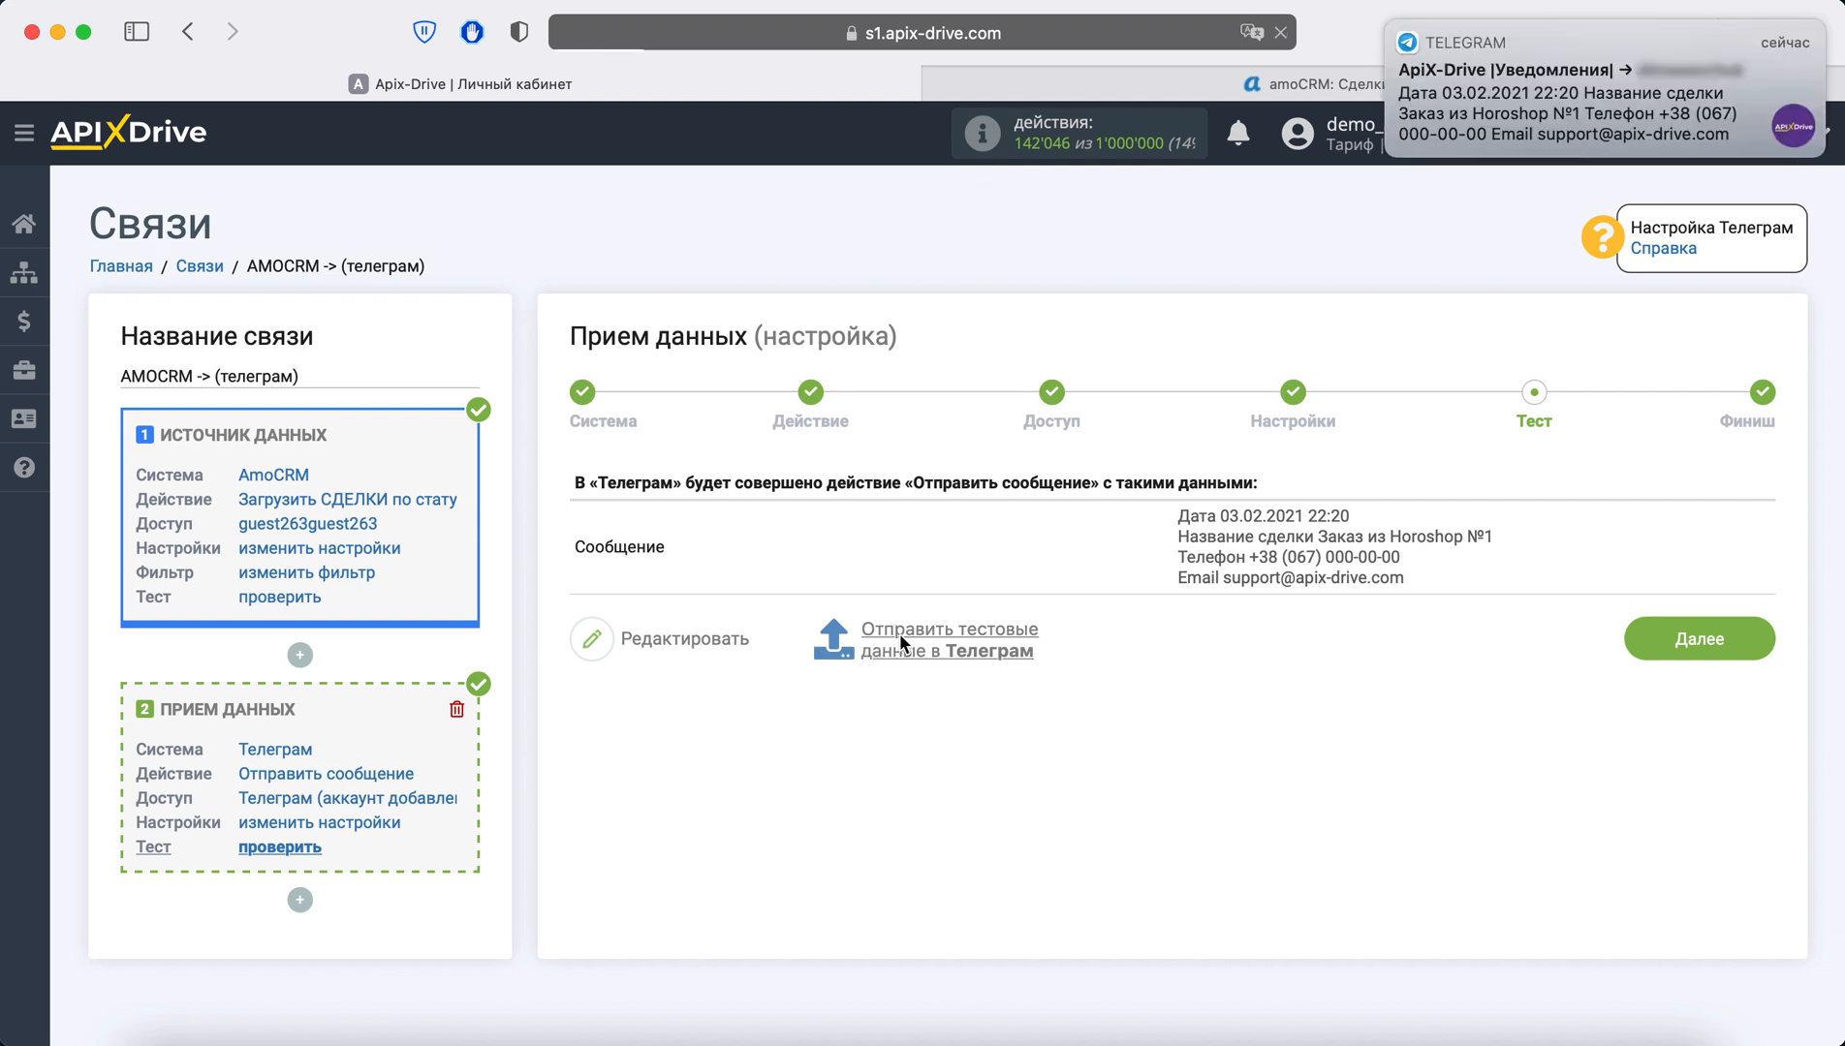
left_click(1585, 131)
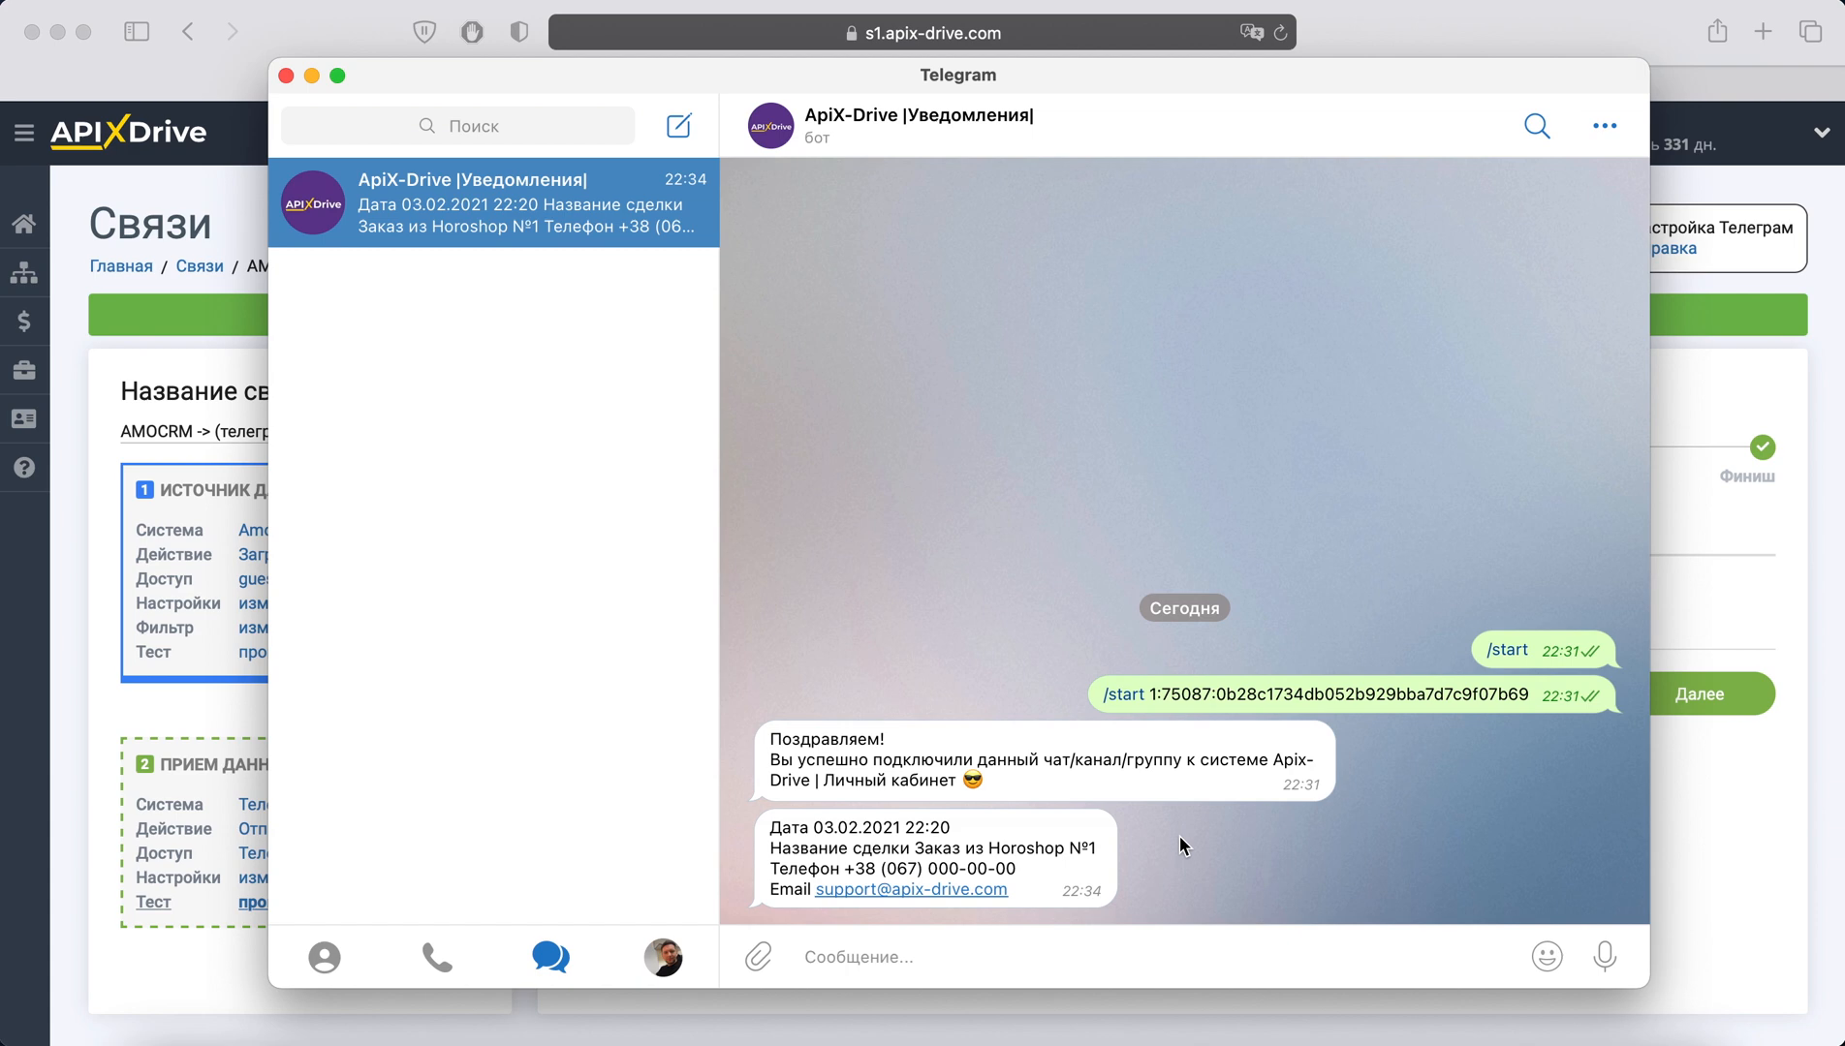
Switch back to ApiX-Drive, finish the data destination setup, and turn on automatic updating for the connection
key("super+Tab")
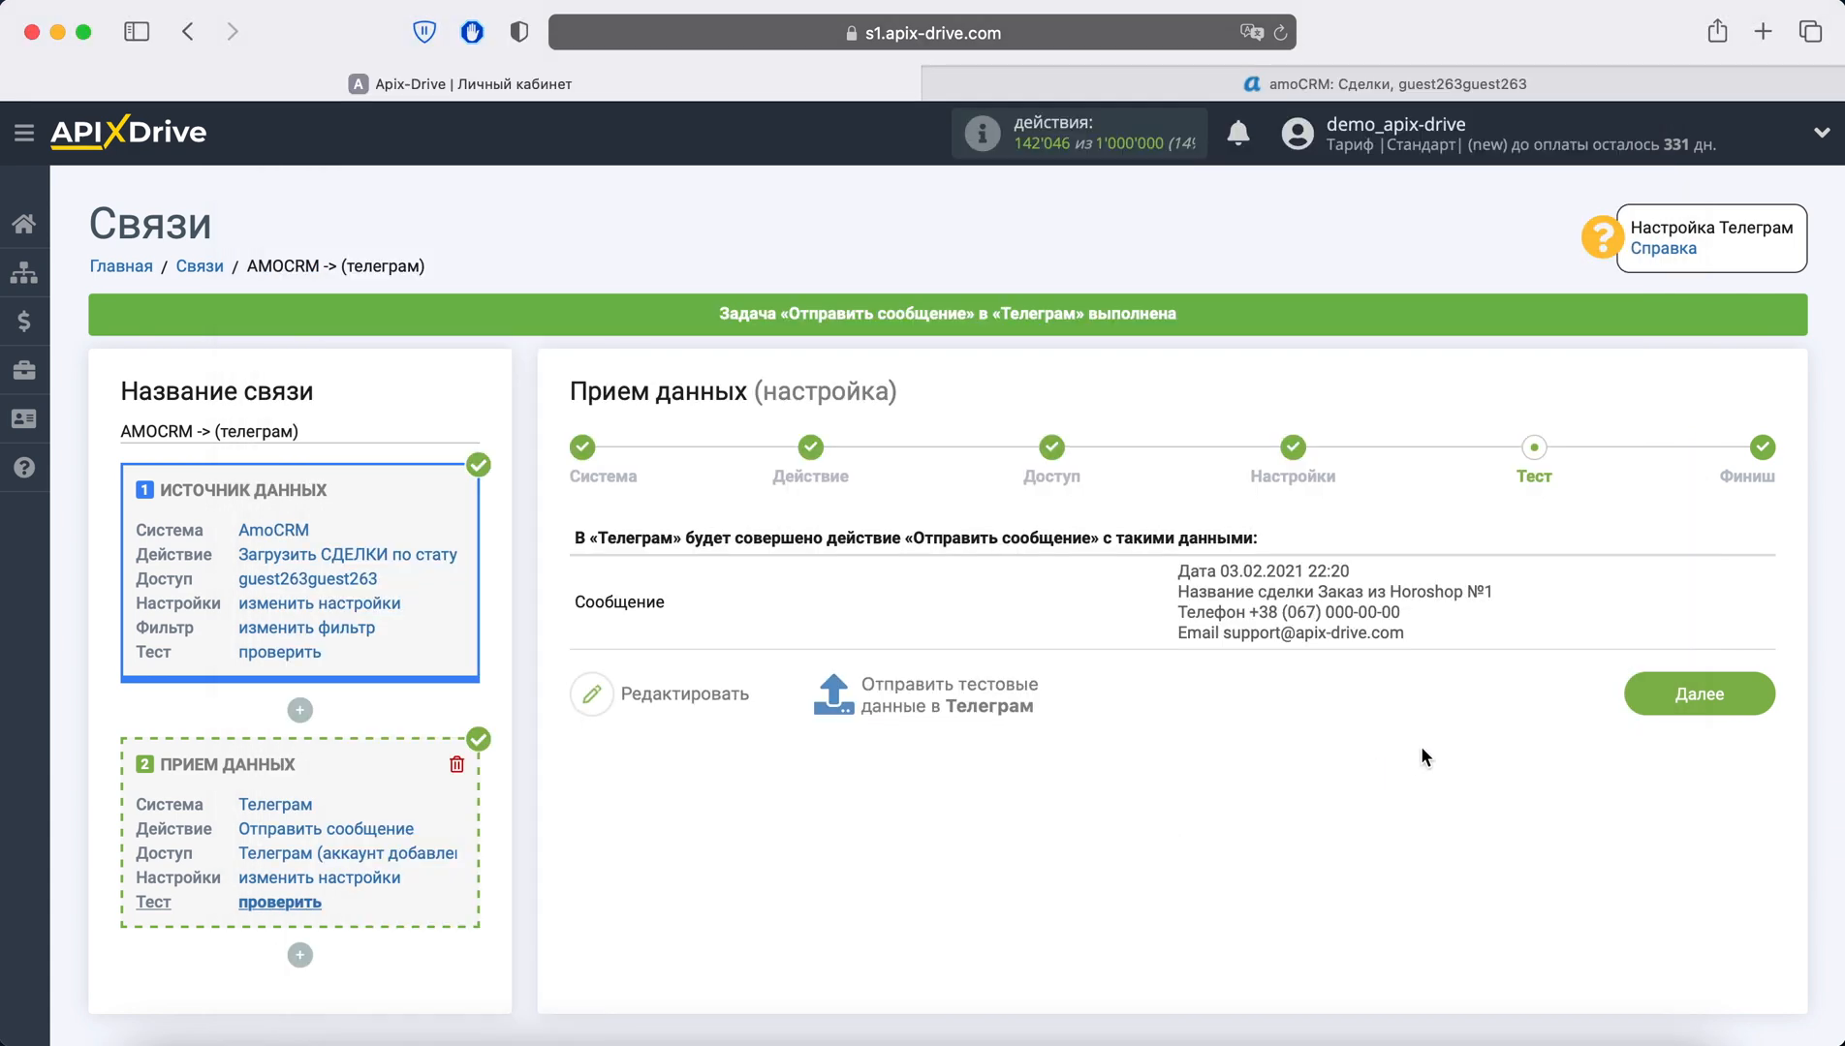
left_click(1661, 698)
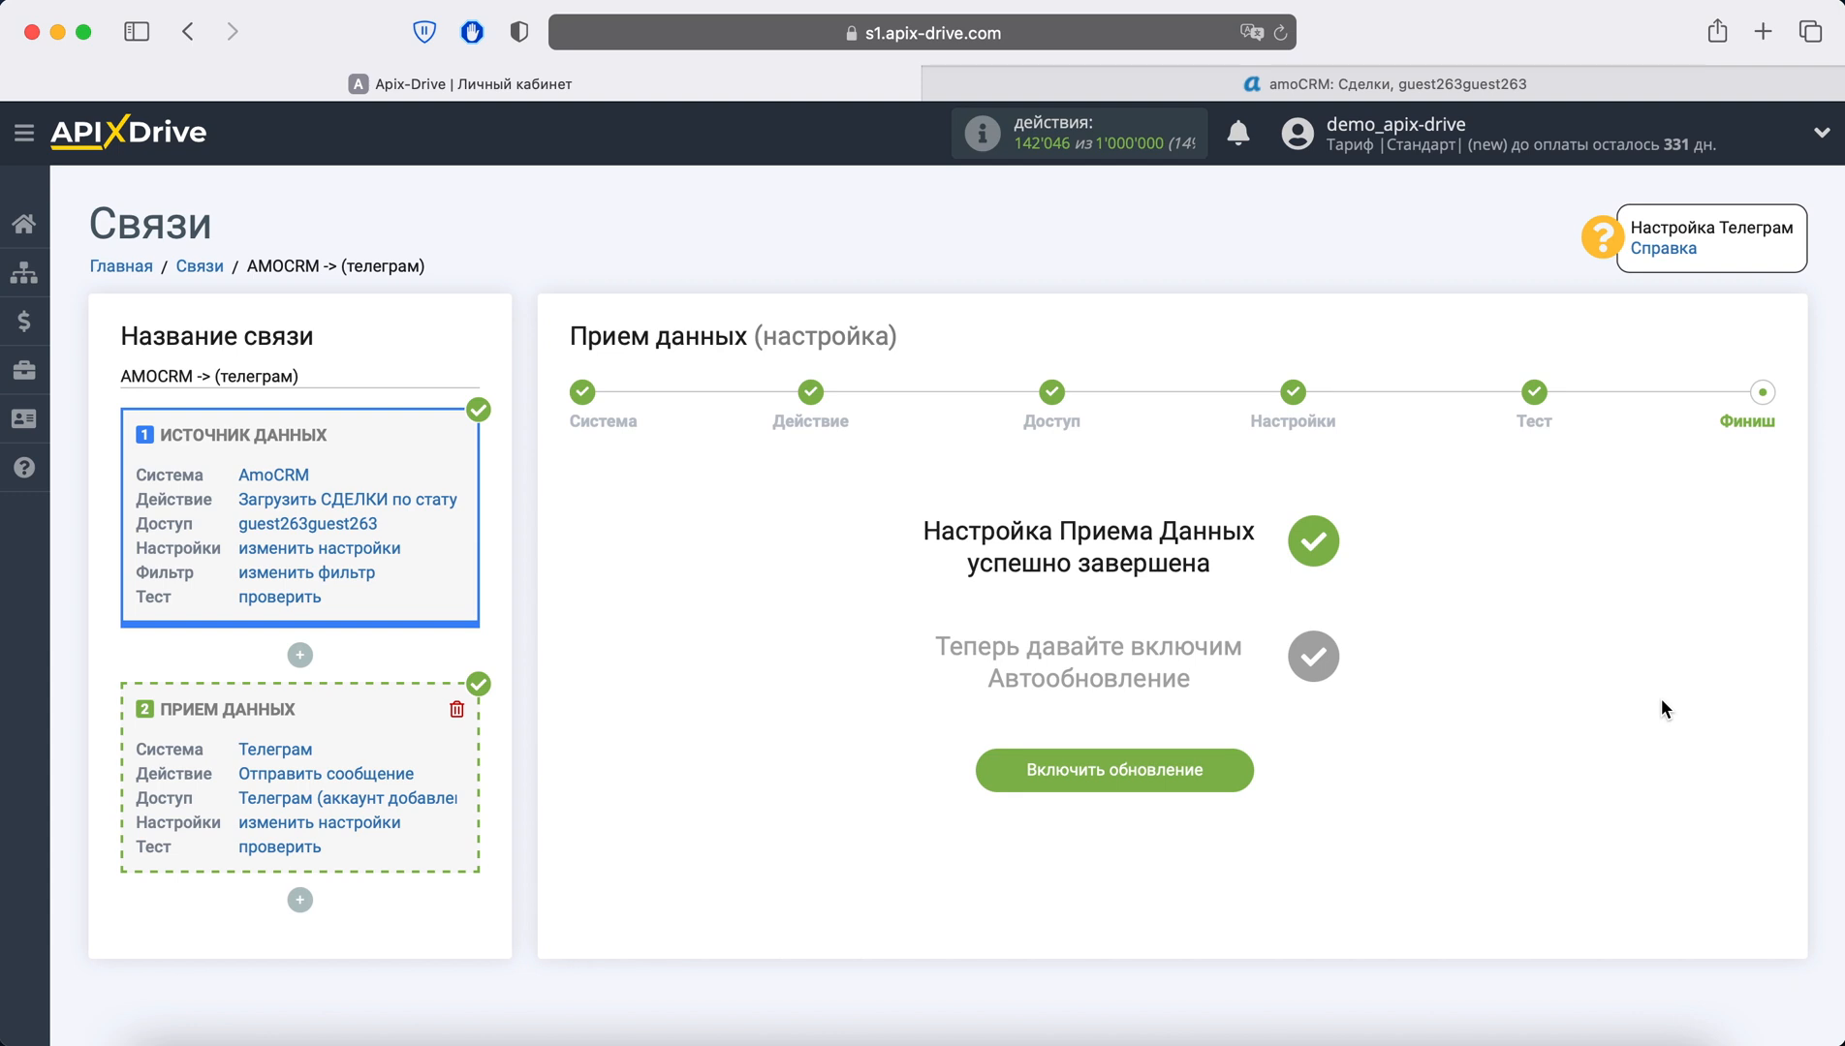
left_click(1157, 767)
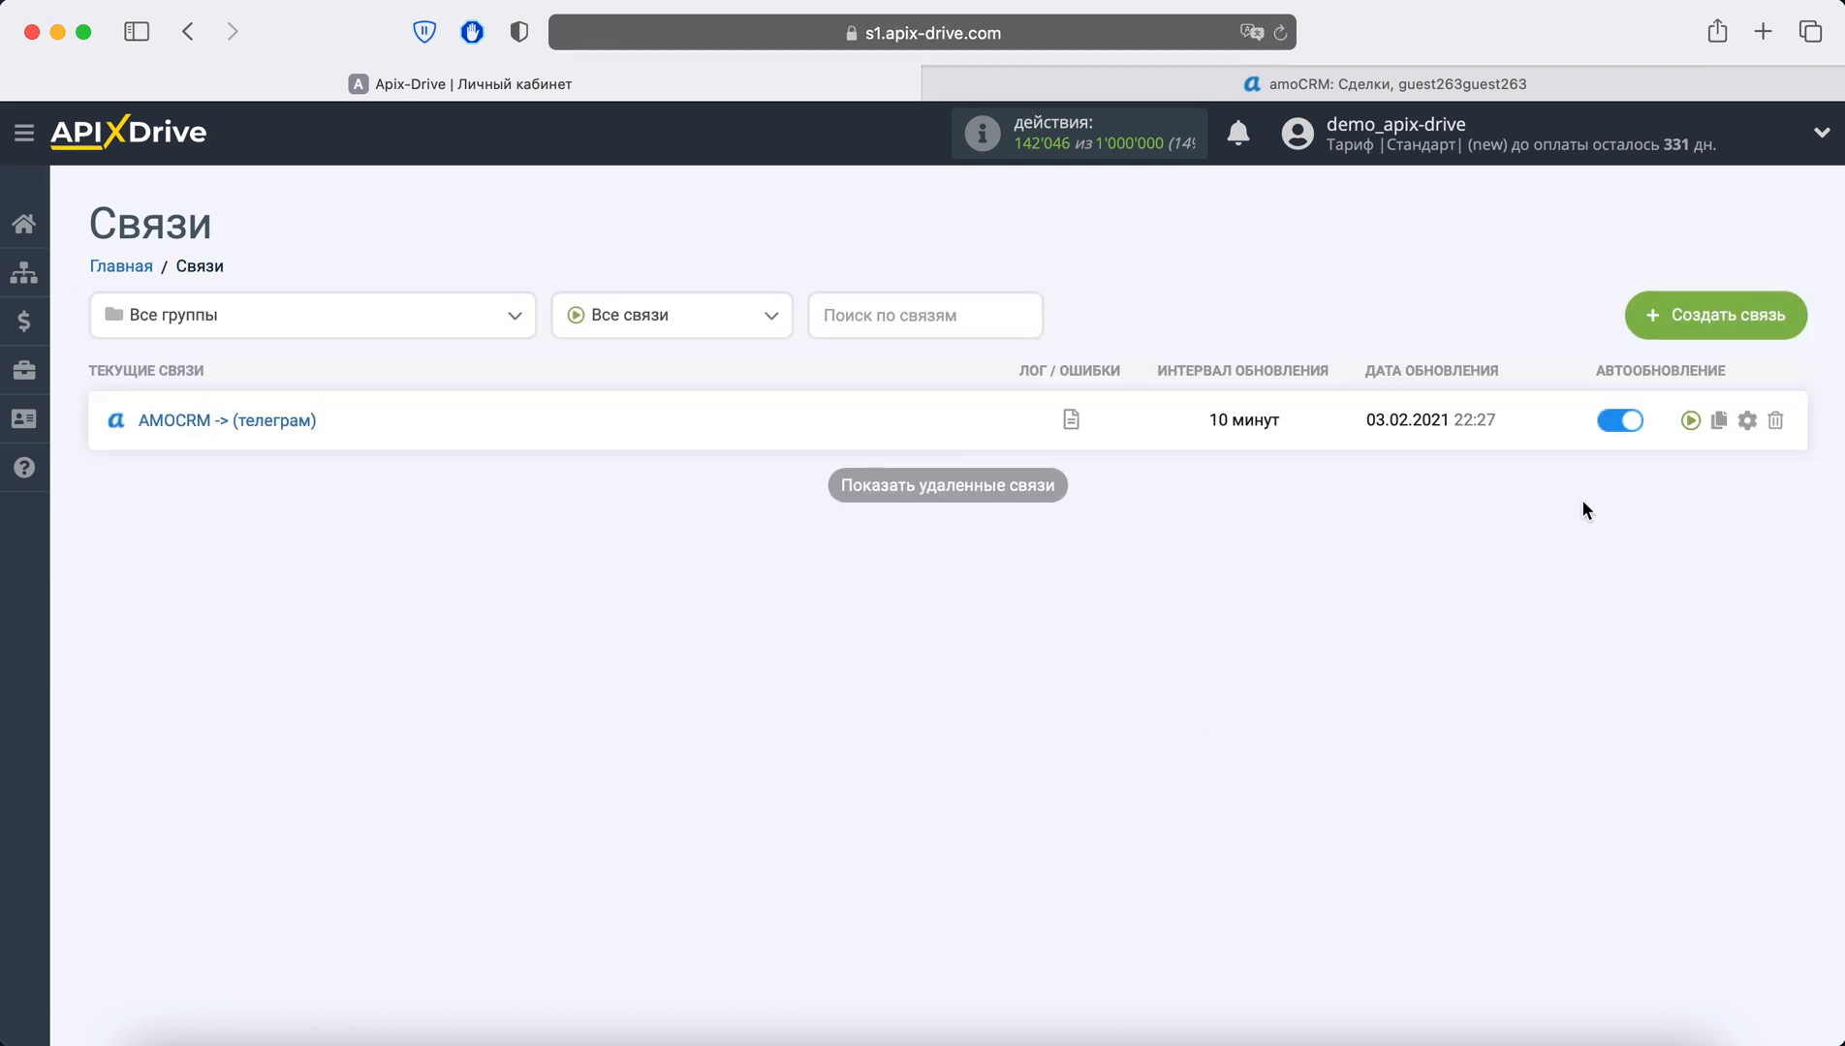
Set the update interval of the "AMOCRM -> (телеграм)" connection to 5 minutes and save its settings
left_click(1745, 421)
left_click(931, 603)
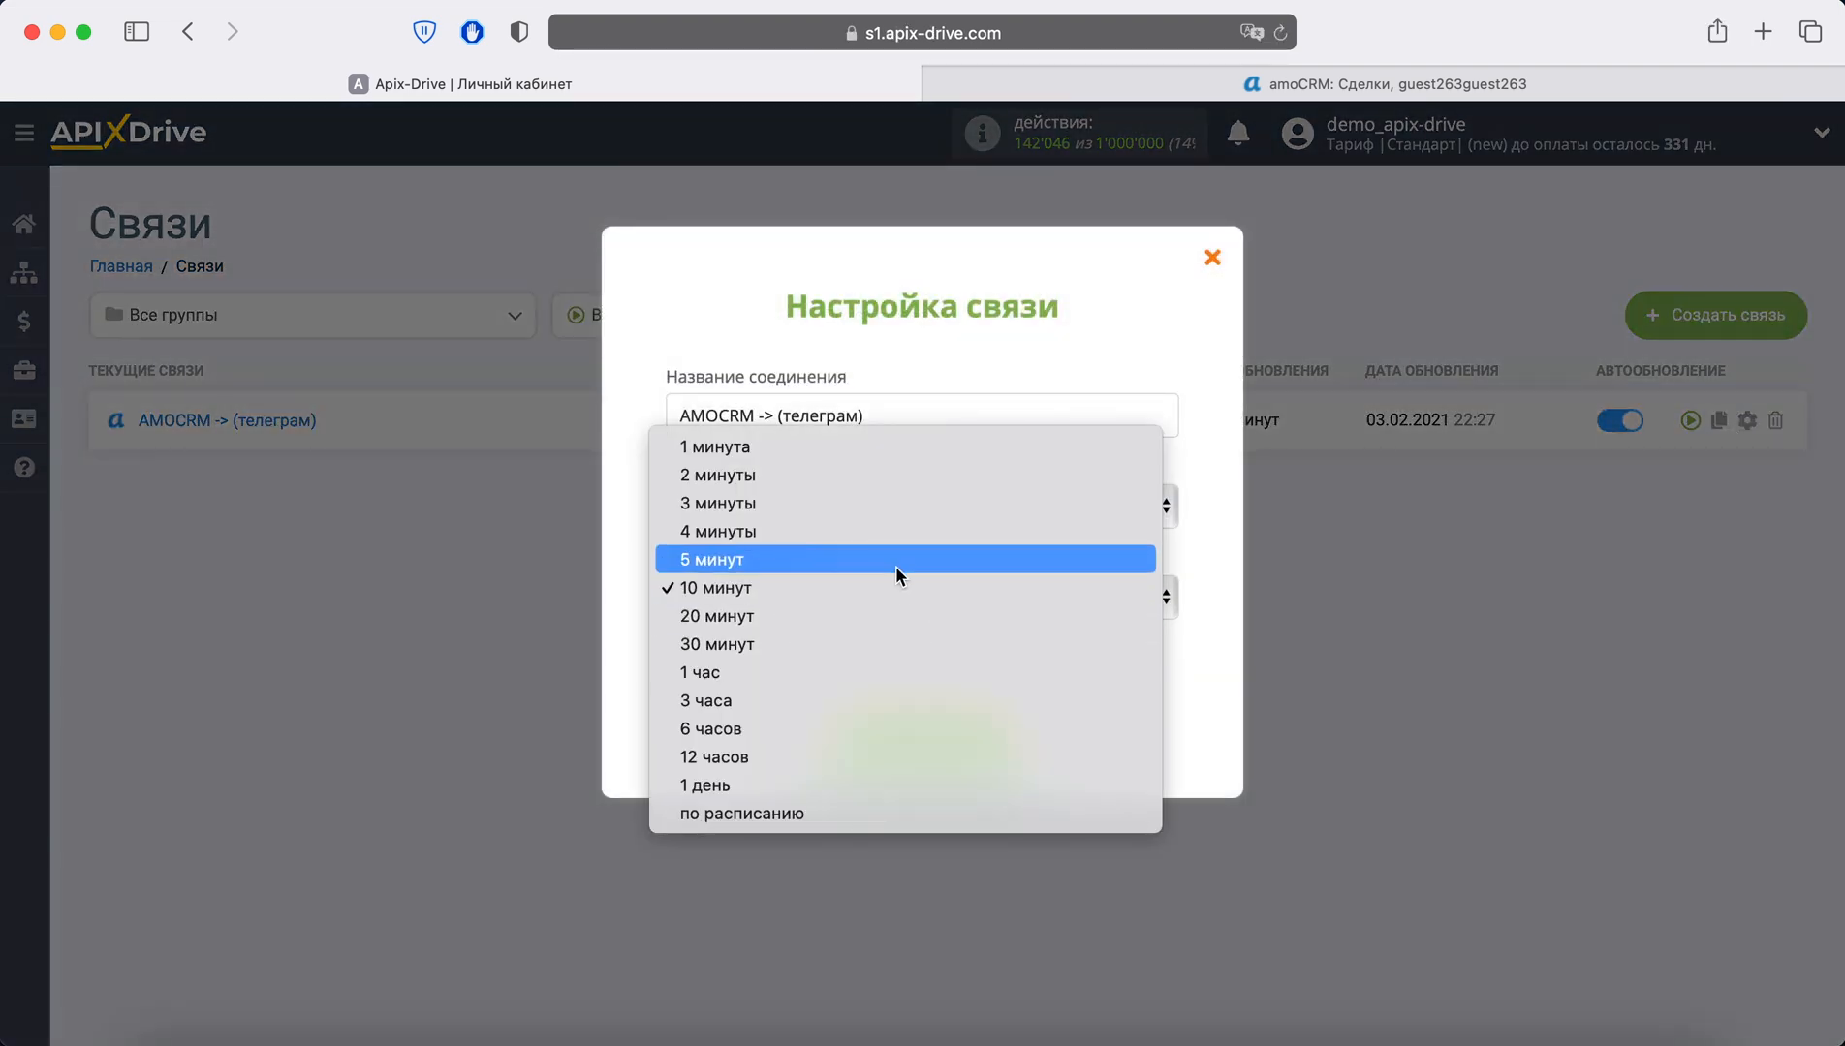
left_click(891, 559)
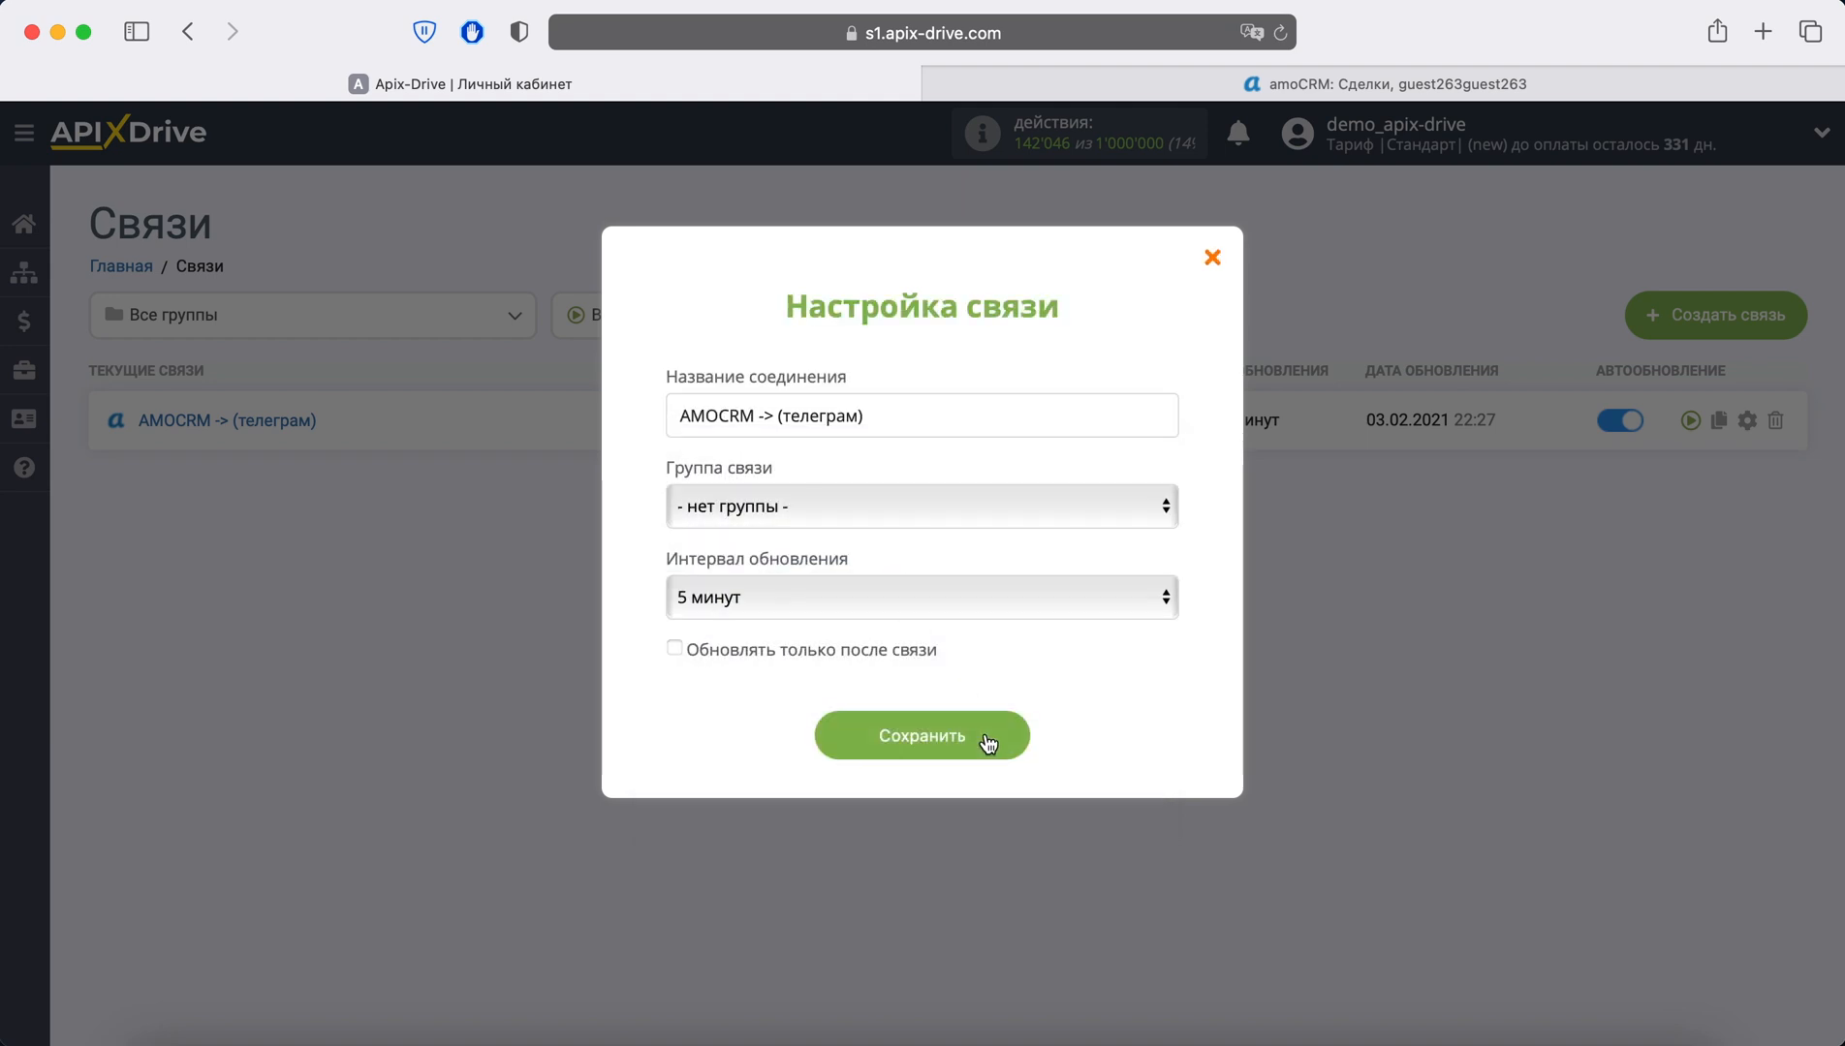
left_click(988, 744)
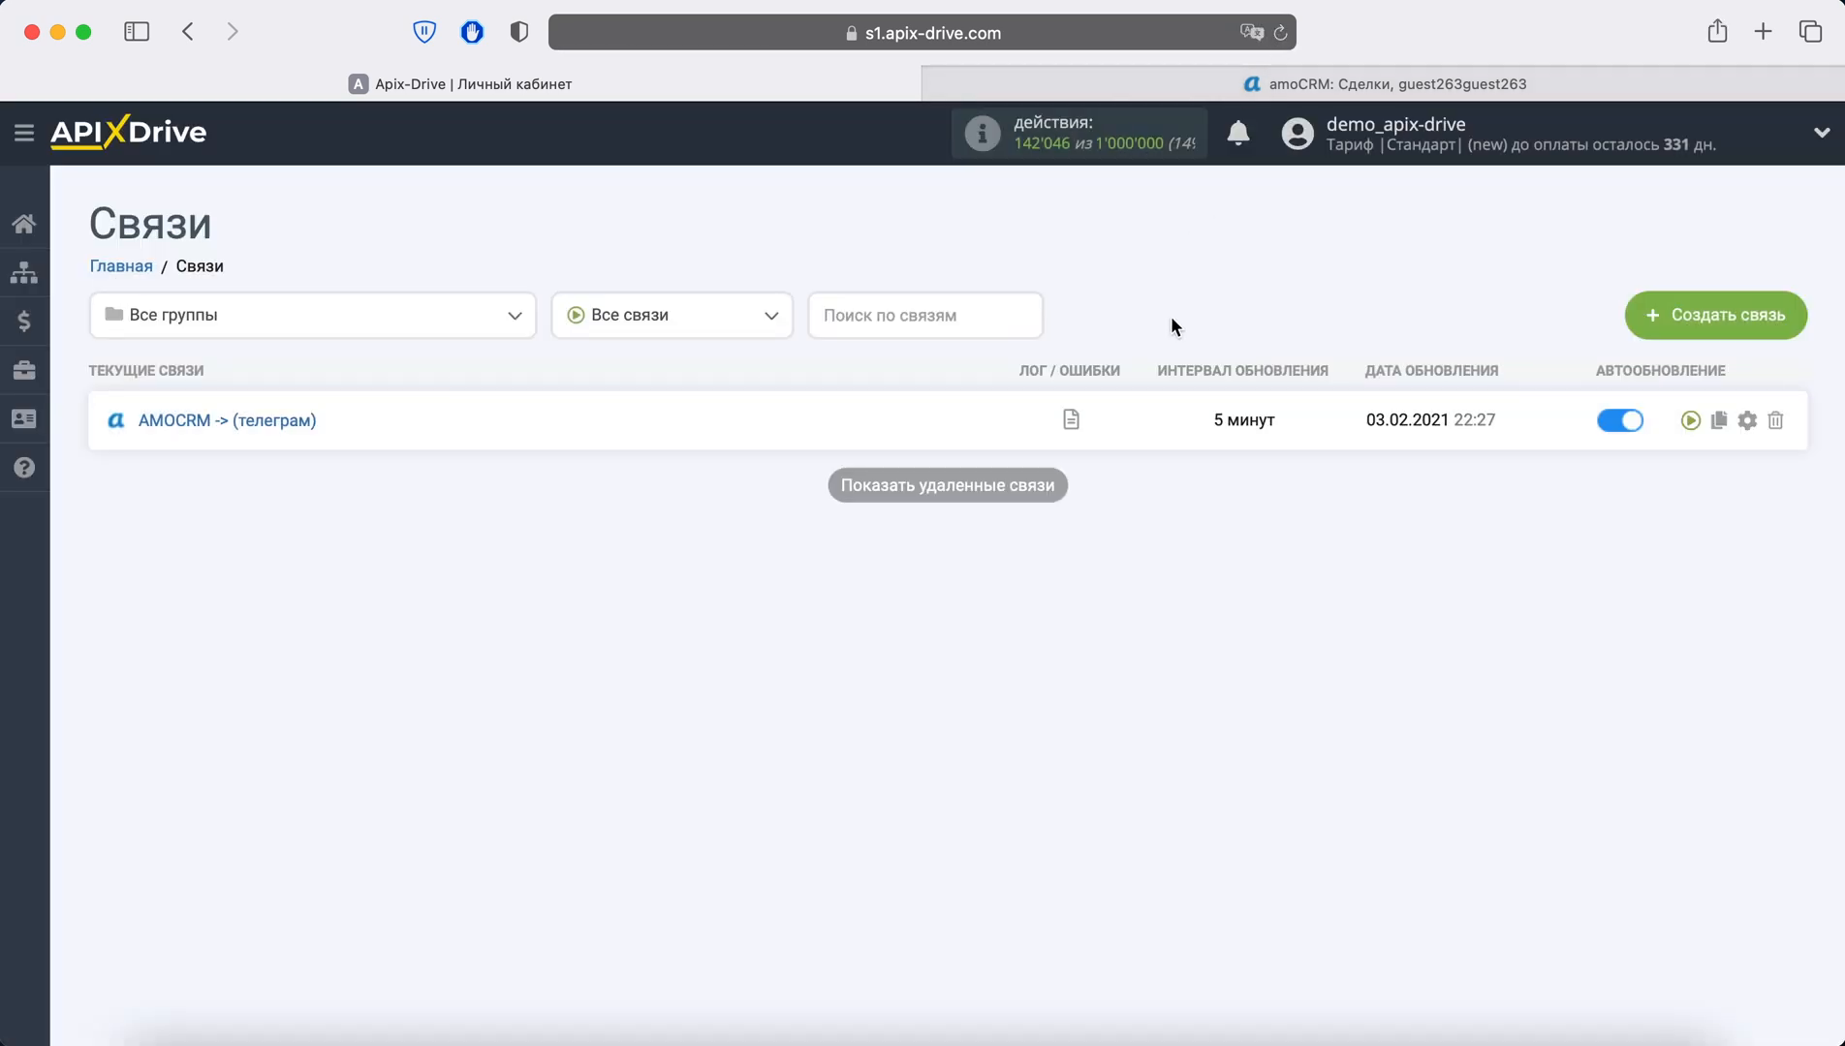